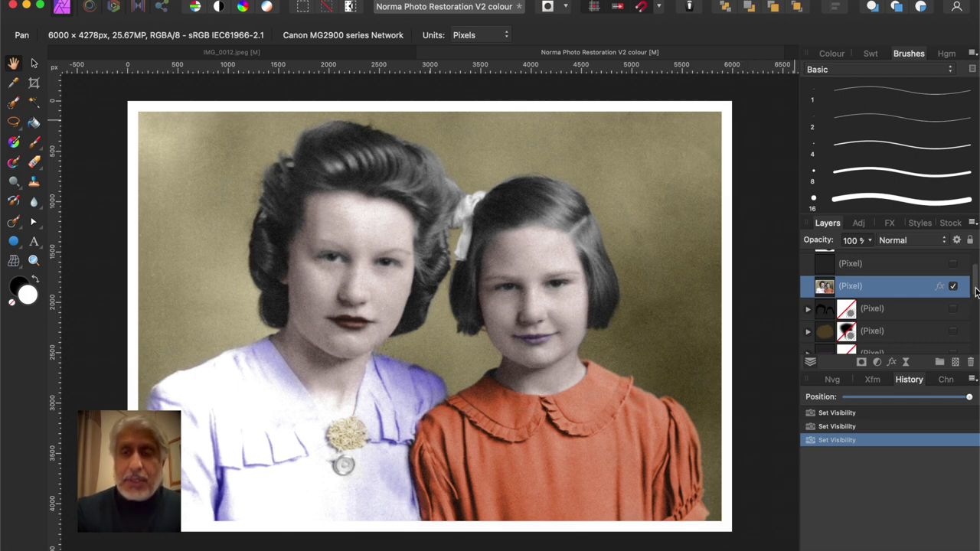
Compare the colourised photo with the damaged original, and hide both merged pixel layers that carry layer effects
left_click(952, 285)
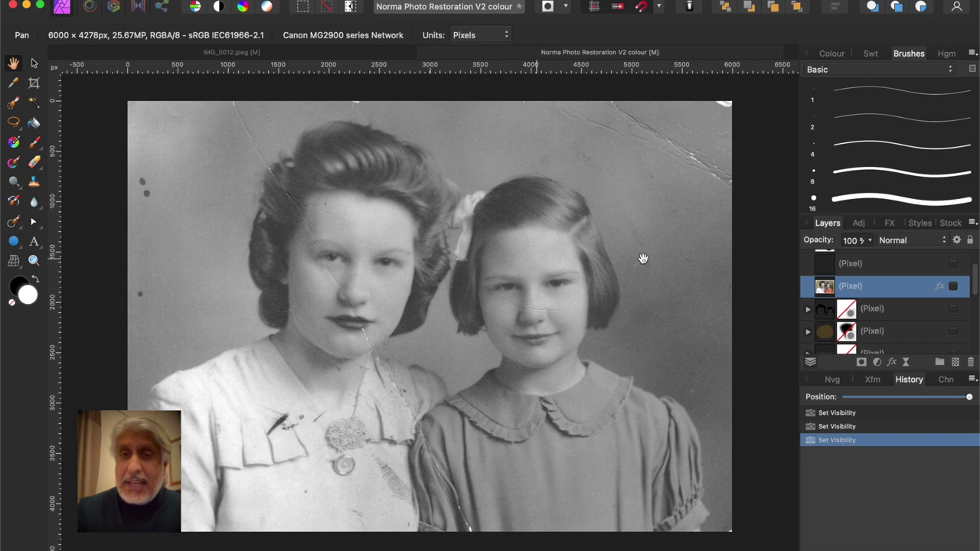
left_click(953, 287)
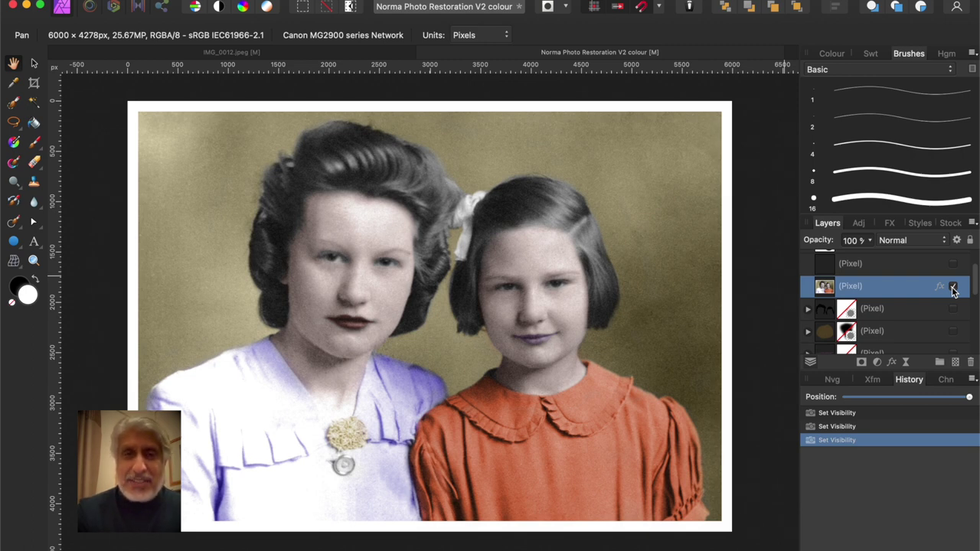
scroll(953, 289, "up", 3)
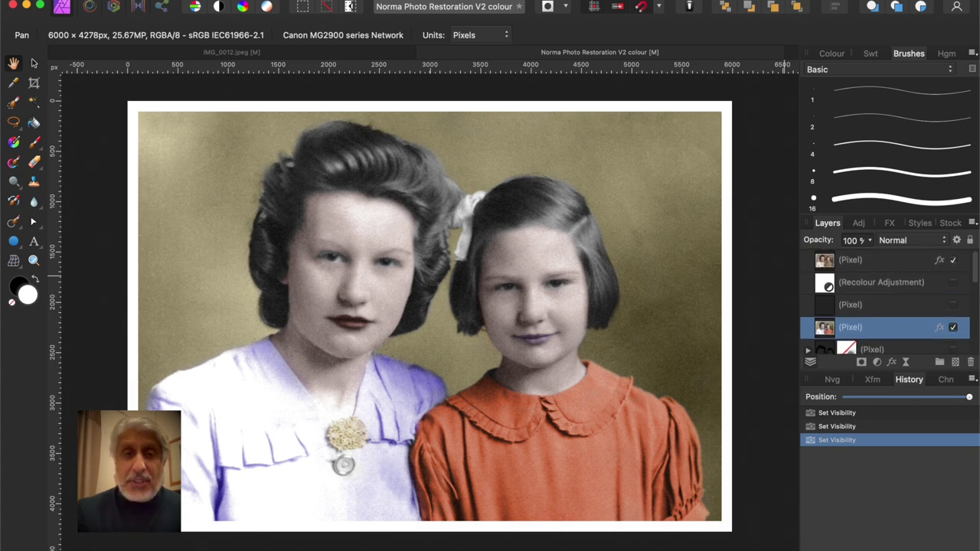
left_click(953, 262)
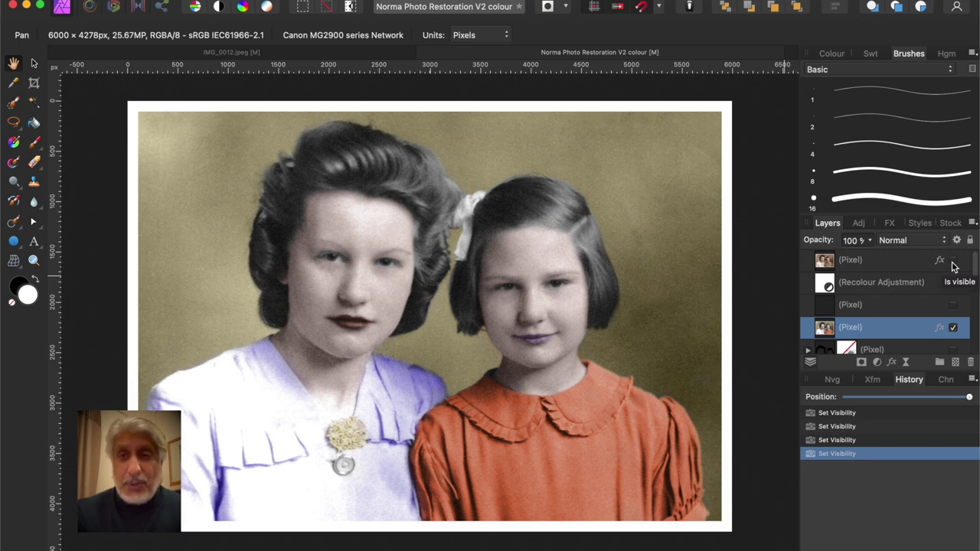
left_click(953, 327)
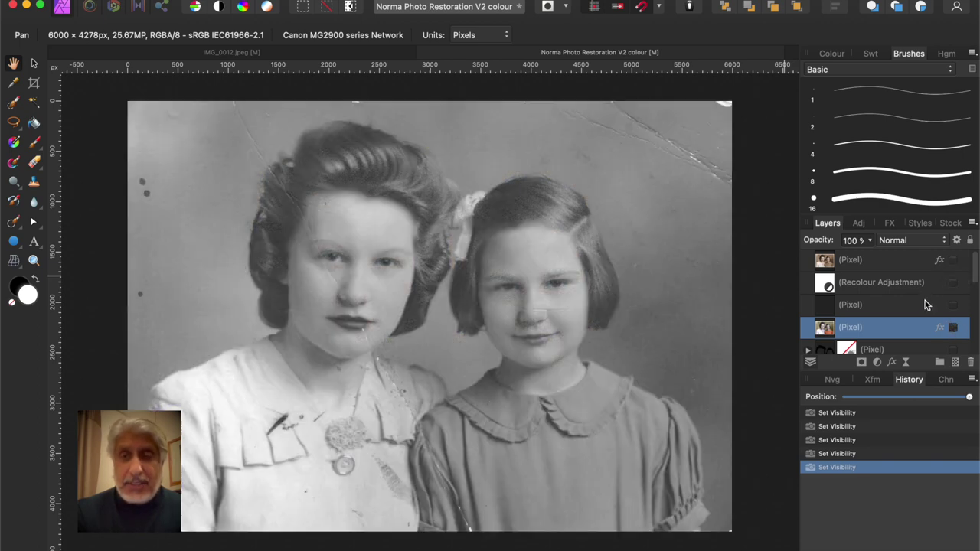
scroll(924, 303, "down", 5)
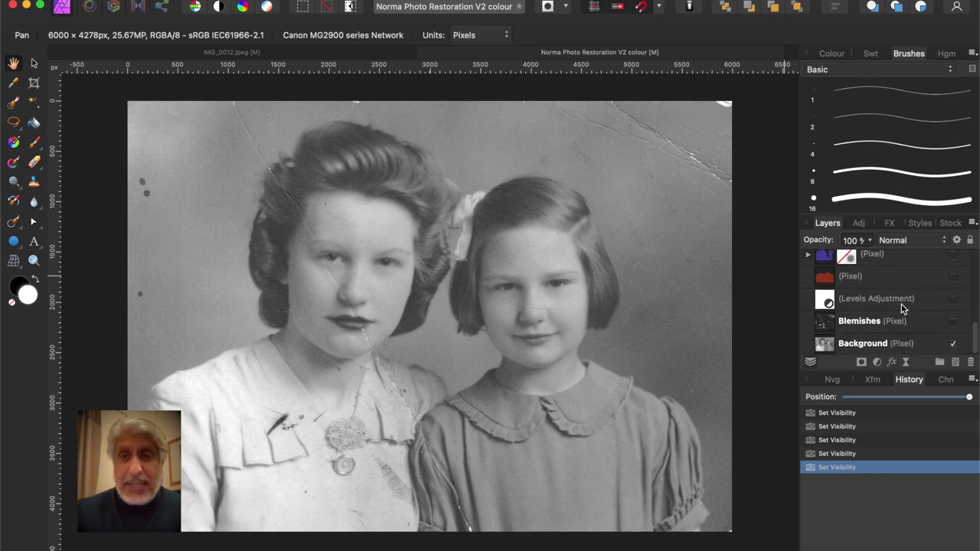
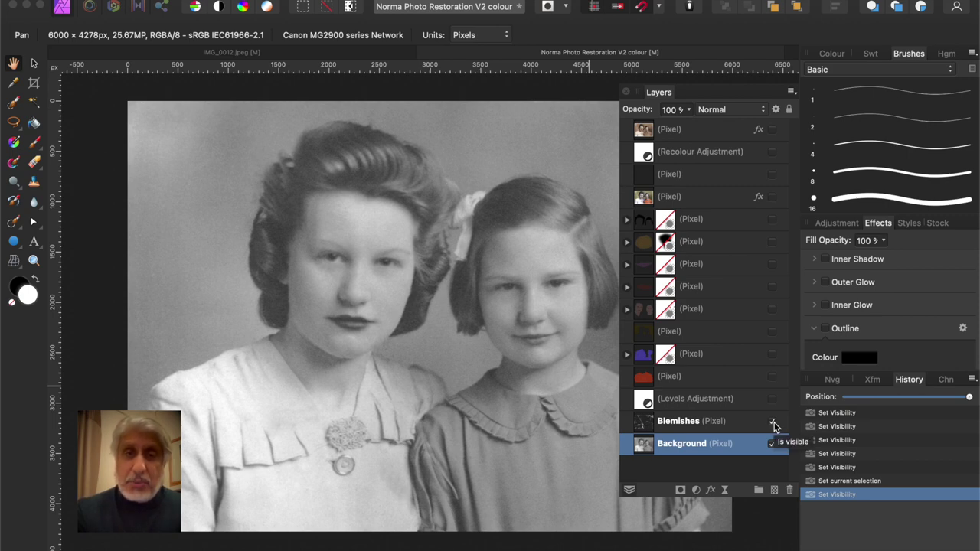
Hide the Blemishes layer and dock the floating Layers panel between the Brushes and History panels
left_click(774, 422)
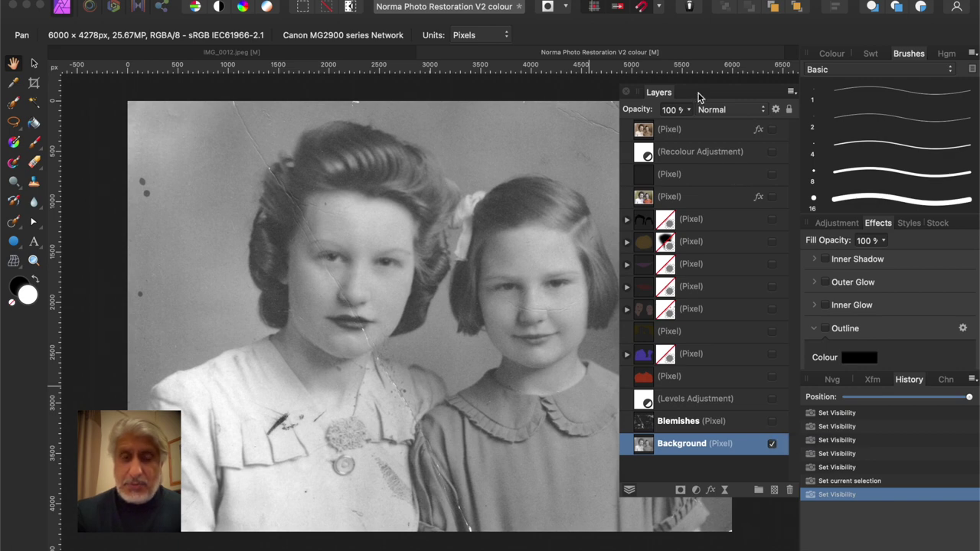
mouse_move(698, 93)
left_mouse_down()
mouse_move(747, 74)
mouse_move(817, 69)
left_mouse_up()
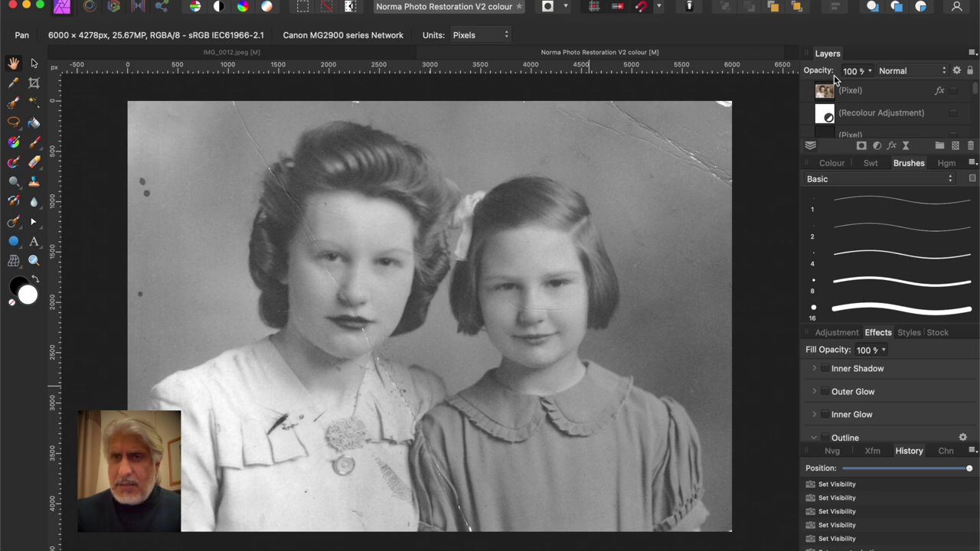
left_click_drag(828, 57, 836, 262)
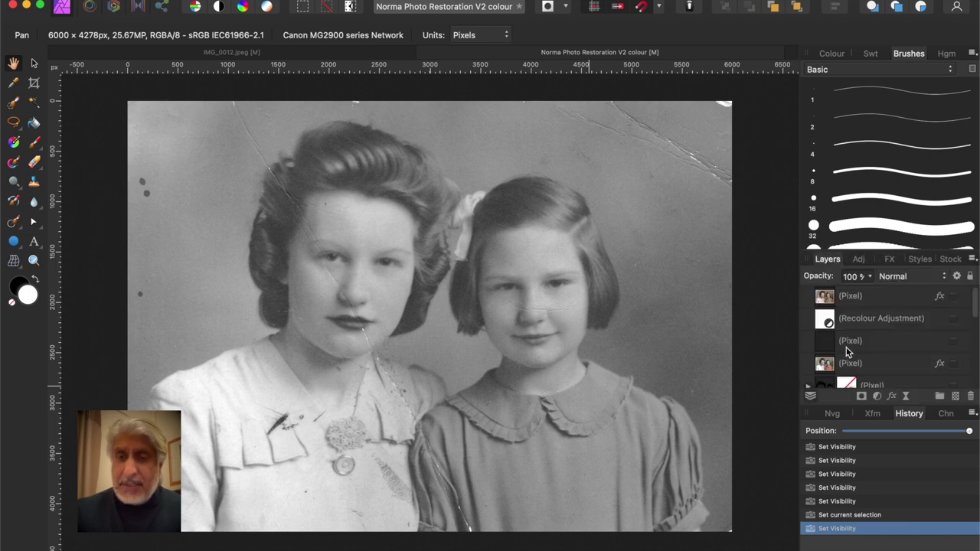
Compare the photo repeatedly with and without the Blemishes layer, leaving that layer visible
scroll(891, 341, "down", 3)
scroll(890, 343, "down", 5)
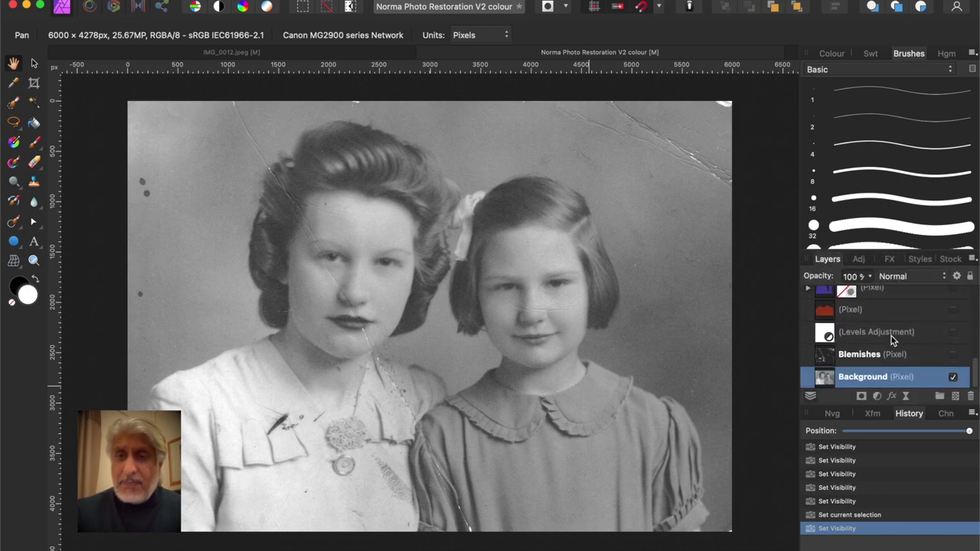
left_click(953, 356)
left_click(953, 357)
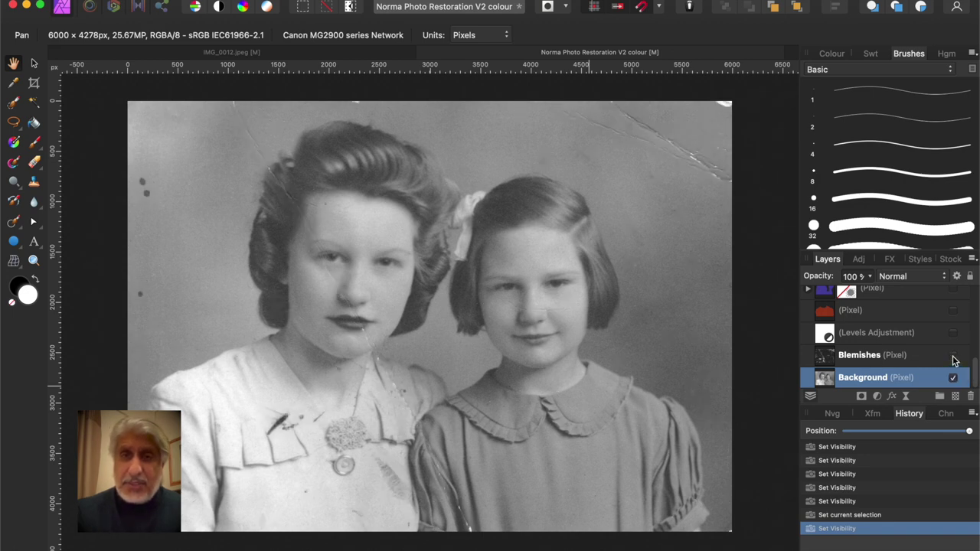
left_click(953, 357)
left_click(953, 357)
left_click(953, 357)
left_click(953, 356)
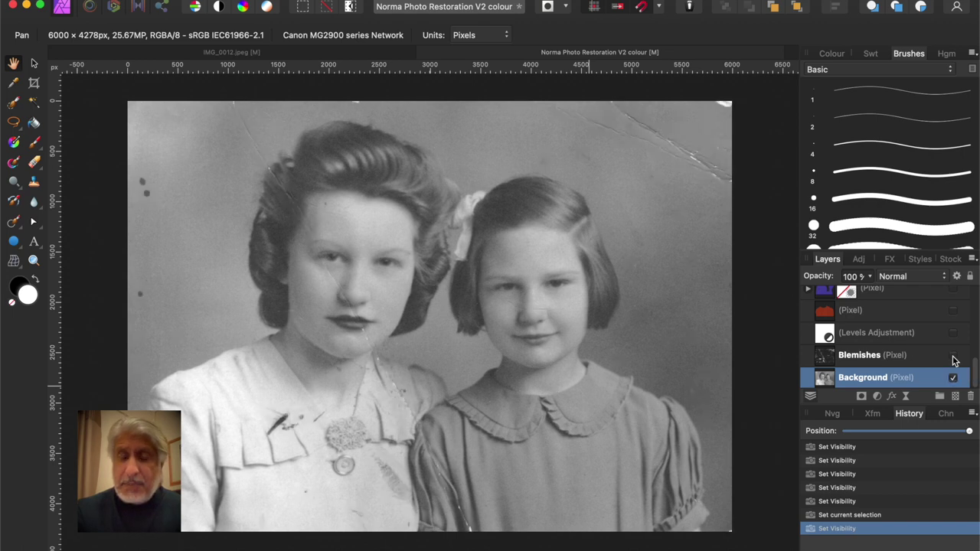
left_click(953, 357)
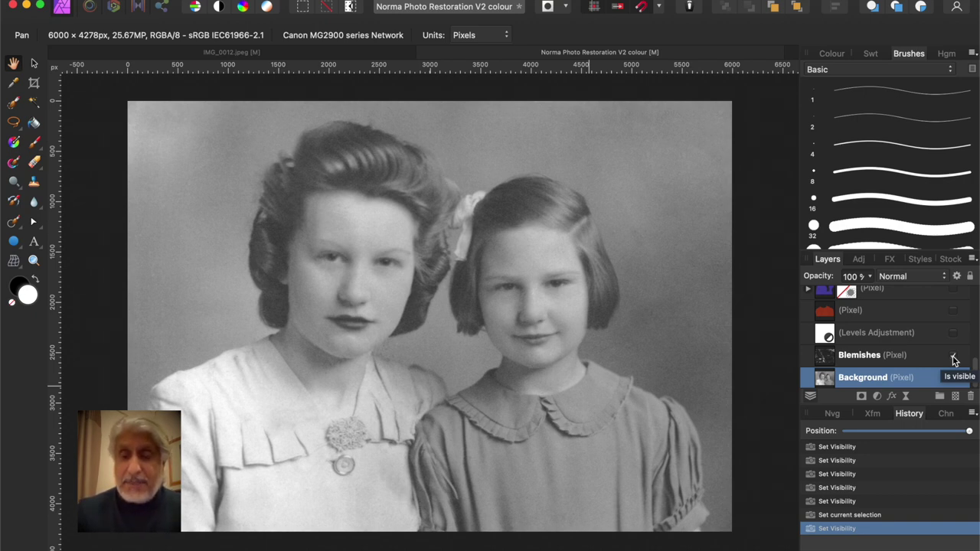
Make the Levels Adjustment and the red pixel layer that colours the girl's dress visible
scroll(954, 357, "up", 1)
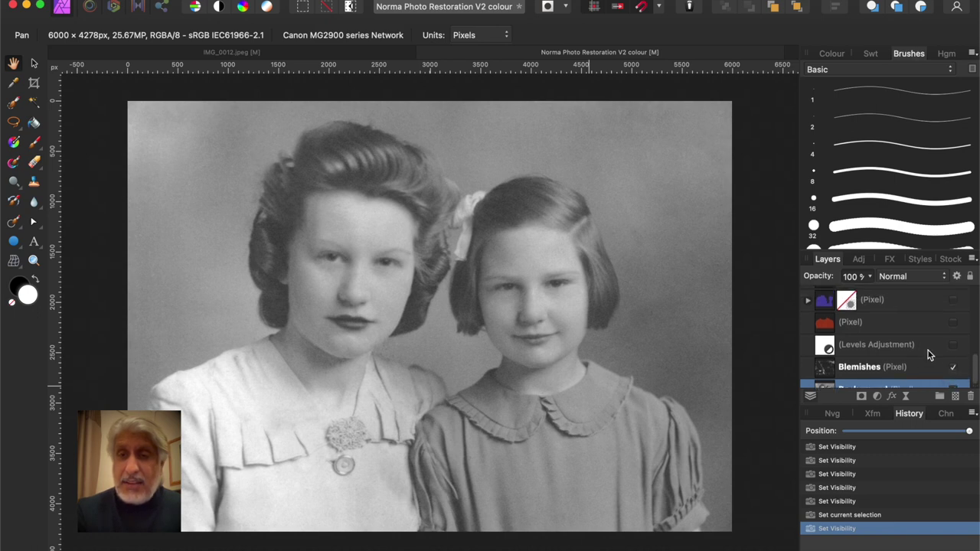
left_click(953, 347)
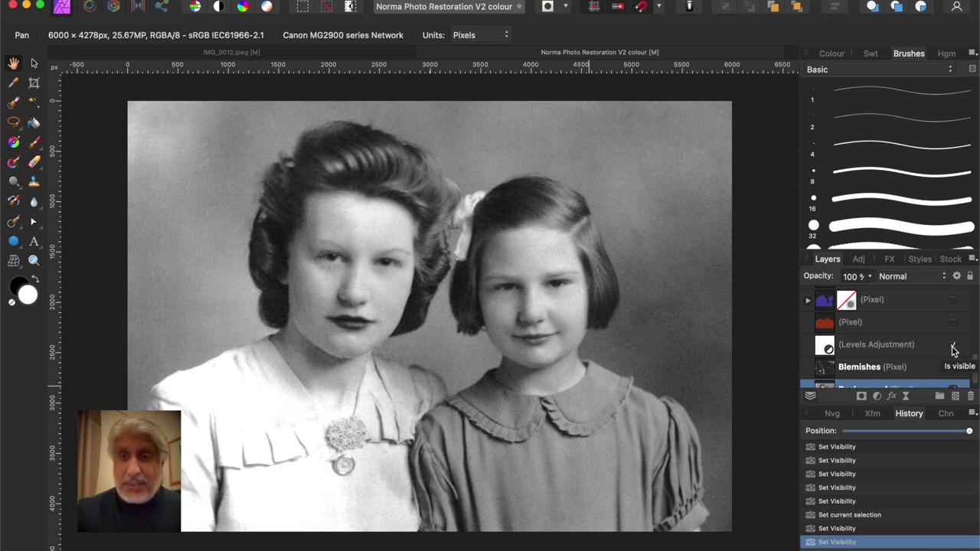
scroll(953, 351, "up", 1)
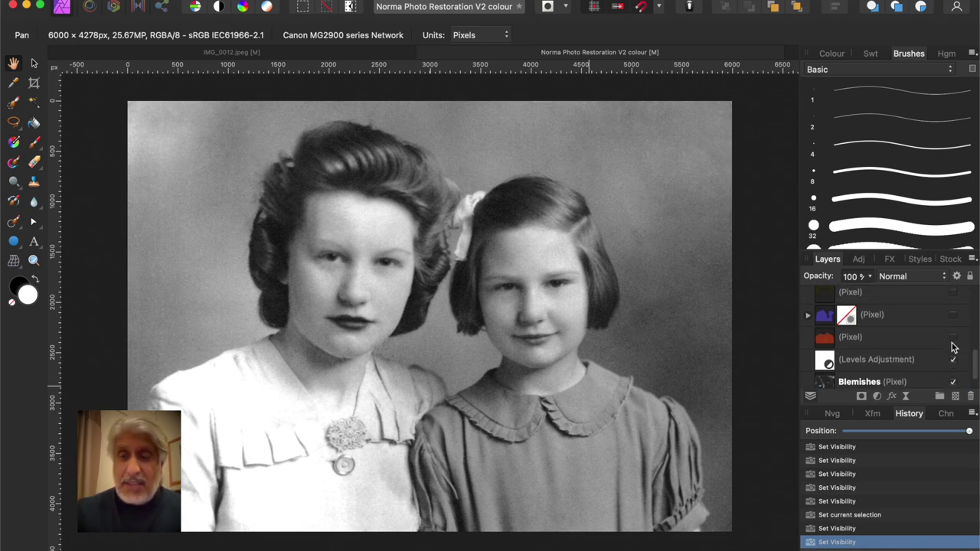
left_click(953, 340)
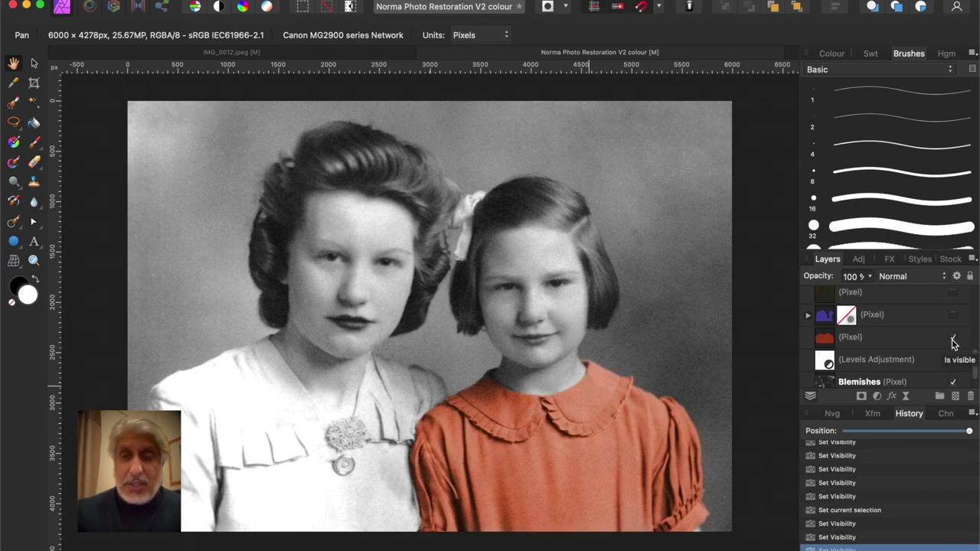
Show the masked purple layer for the woman's blouse and the olive pixel layer for the backdrop
scroll(953, 343, "up", 2)
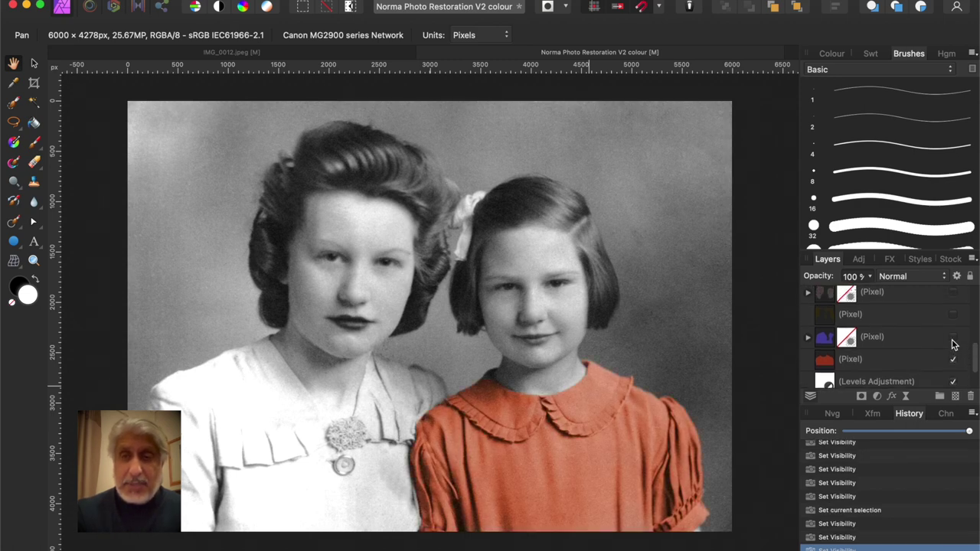
left_click(953, 339)
scroll(953, 343, "up", 1)
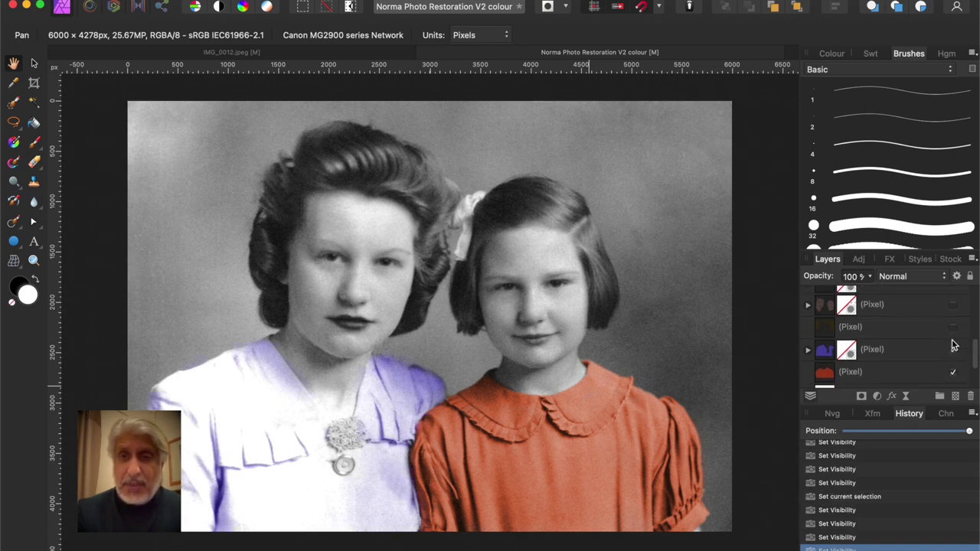
left_click(953, 330)
Show the masked skin tone layer, comparing the two faces with and without it
scroll(953, 331, "up", 2)
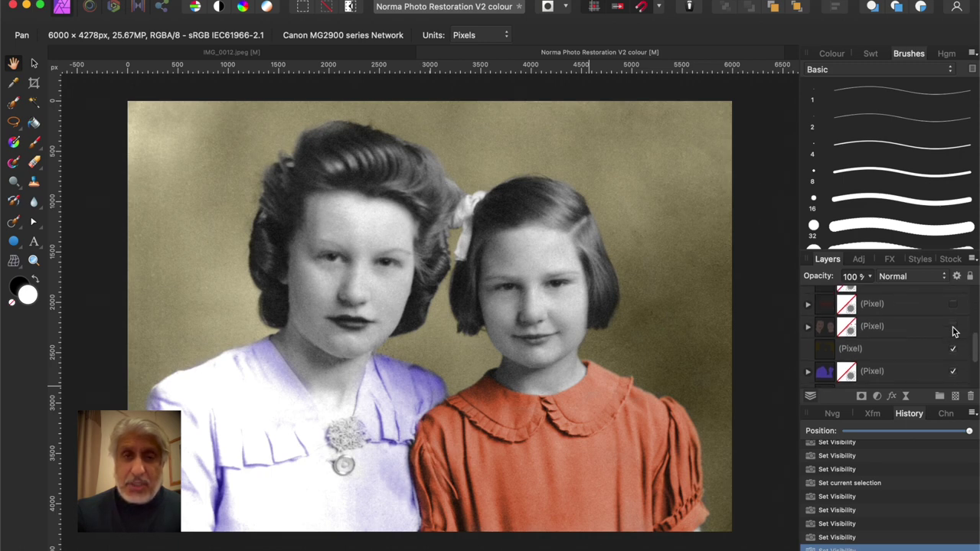
left_click(953, 331)
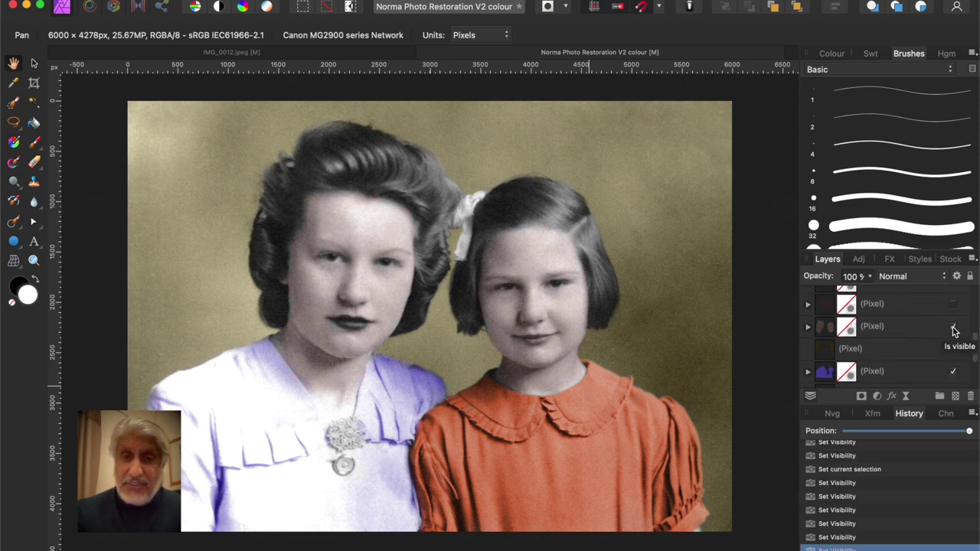
left_click(954, 331)
left_click(954, 331)
Show the two masked lip colour layers, first the woman's and then the girl's
scroll(953, 331, "up", 1)
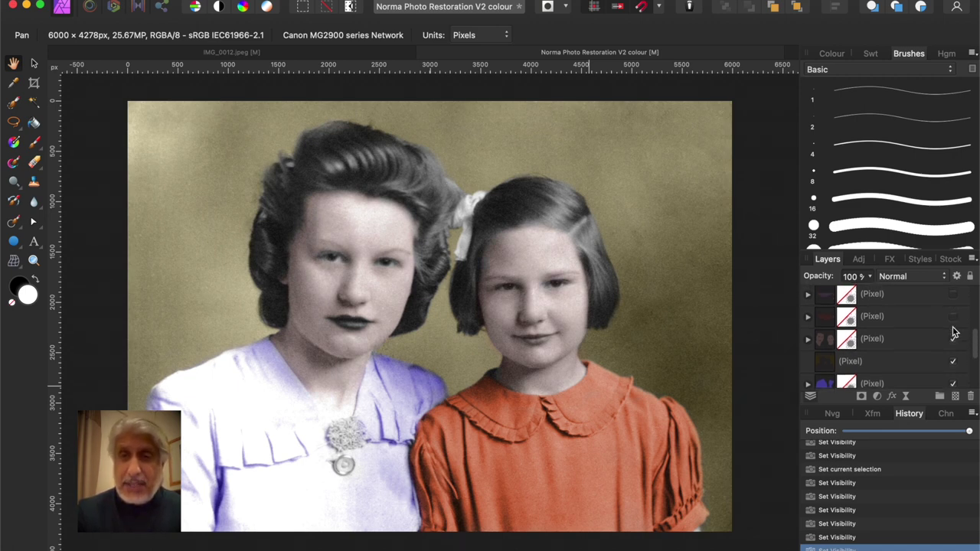
left_click(953, 325)
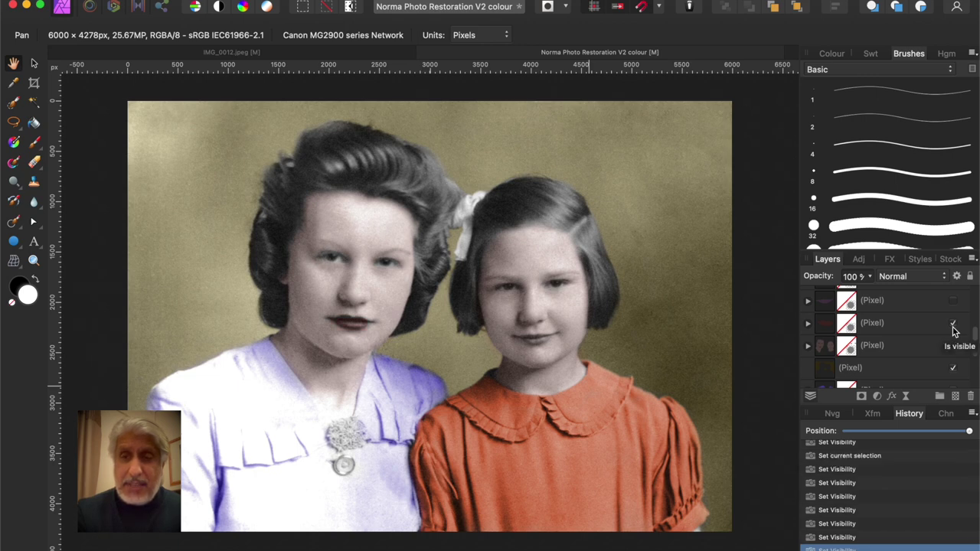
scroll(951, 329, "up", 1)
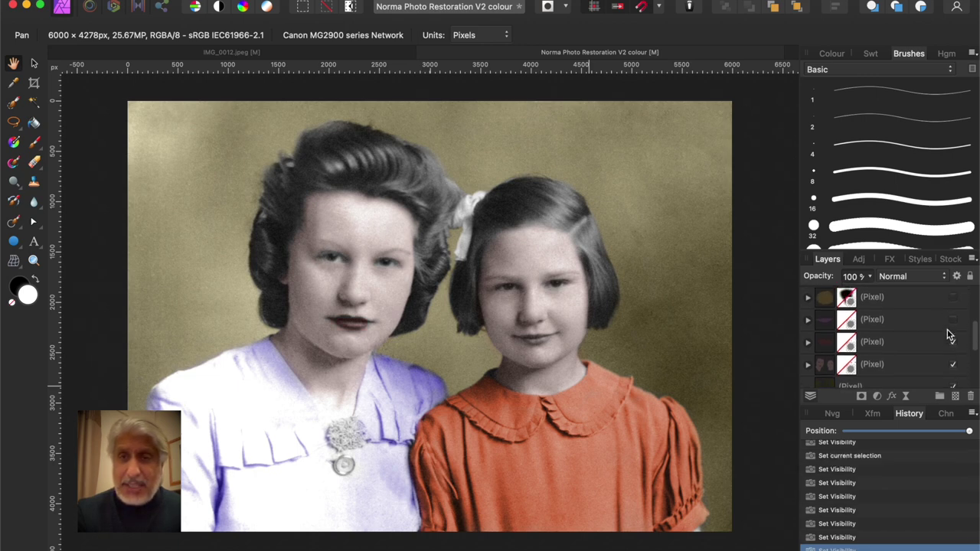
left_click(953, 324)
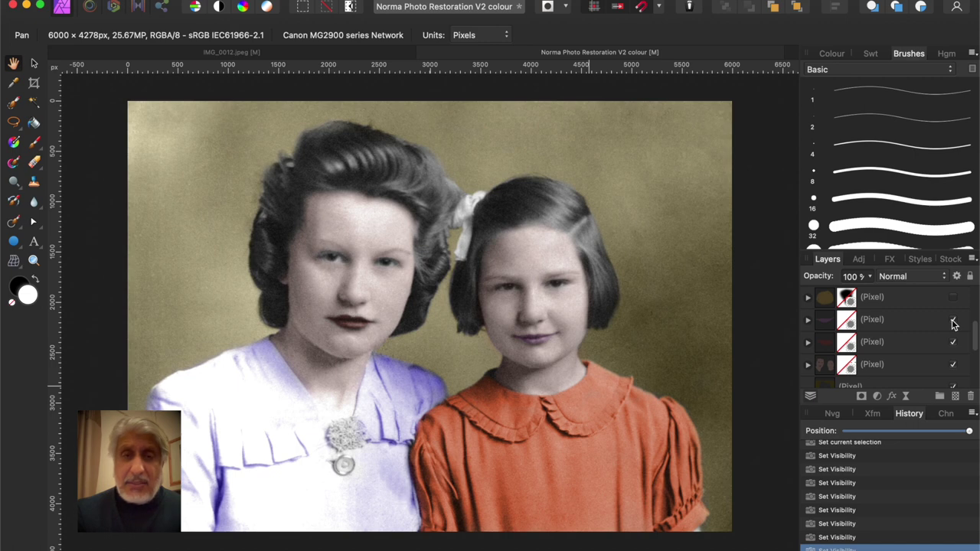
Show the masked gold brooch layer, the dark hair layer and the merged colour layer with the white border
scroll(953, 324, "up", 2)
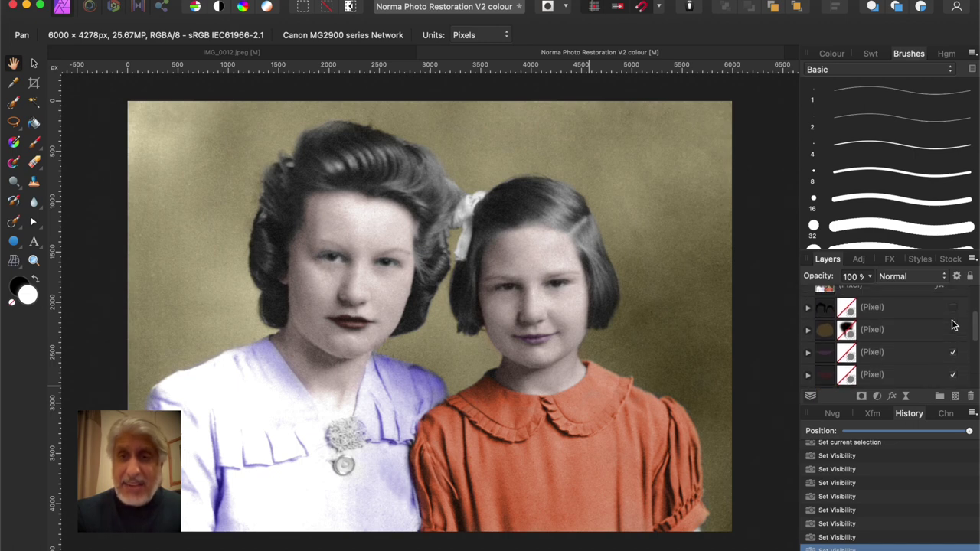
left_click(952, 331)
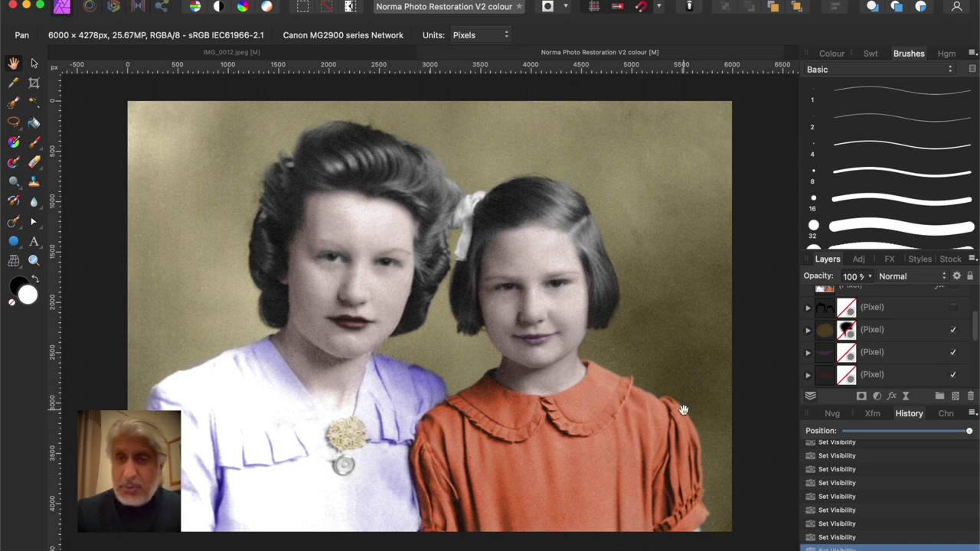
scroll(929, 350, "up", 1)
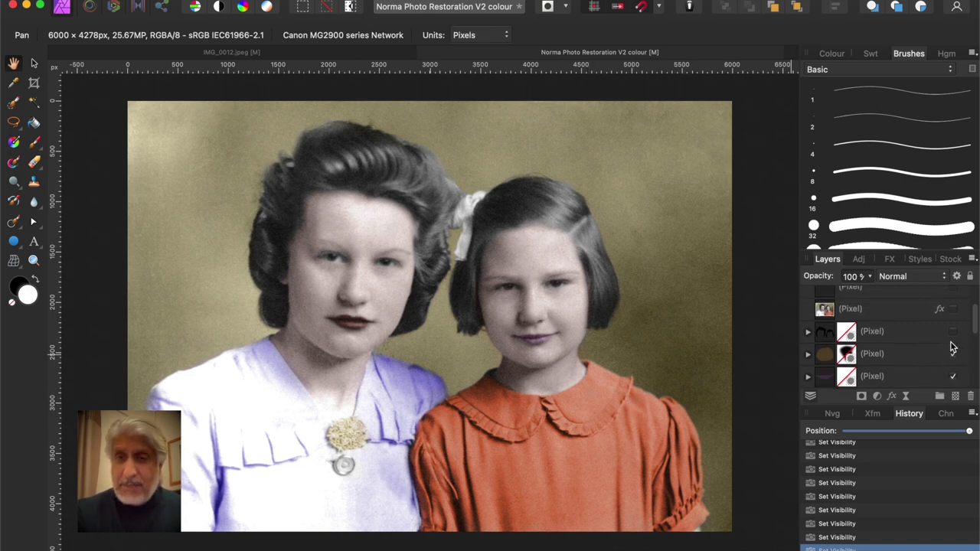
scroll(957, 341, "up", 2)
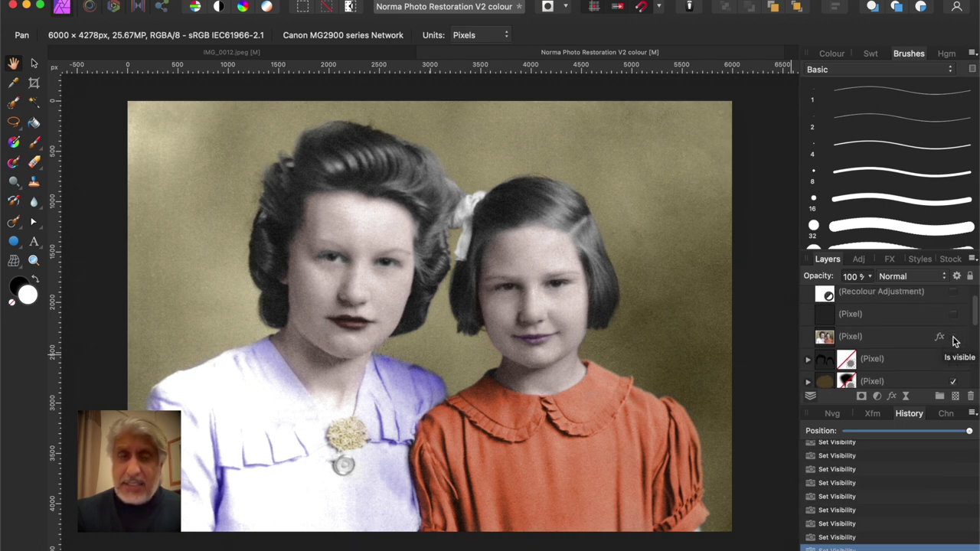
left_click(953, 337)
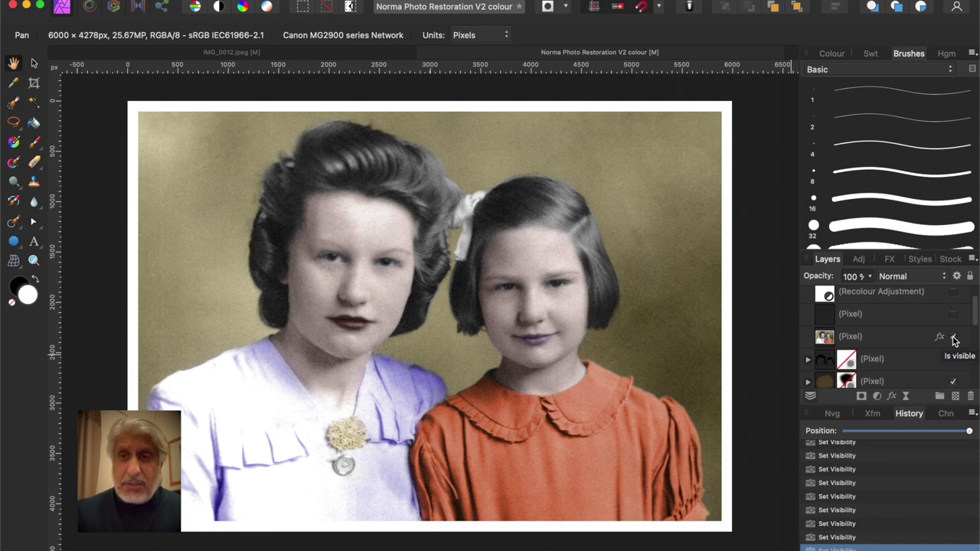
Show the Recolour Adjustment and the sepia merged pixel layer at the top of the layer stack
scroll(953, 341, "up", 1)
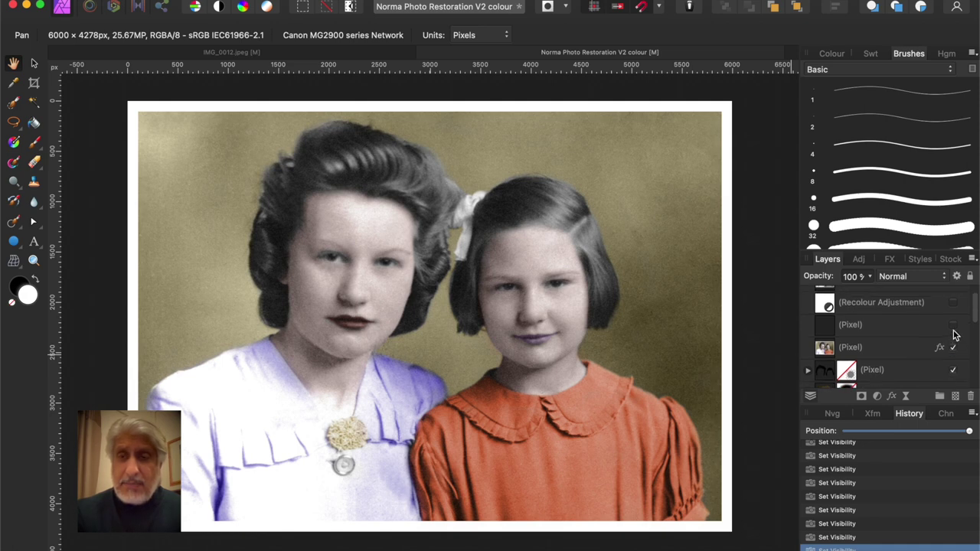
scroll(954, 335, "up", 1)
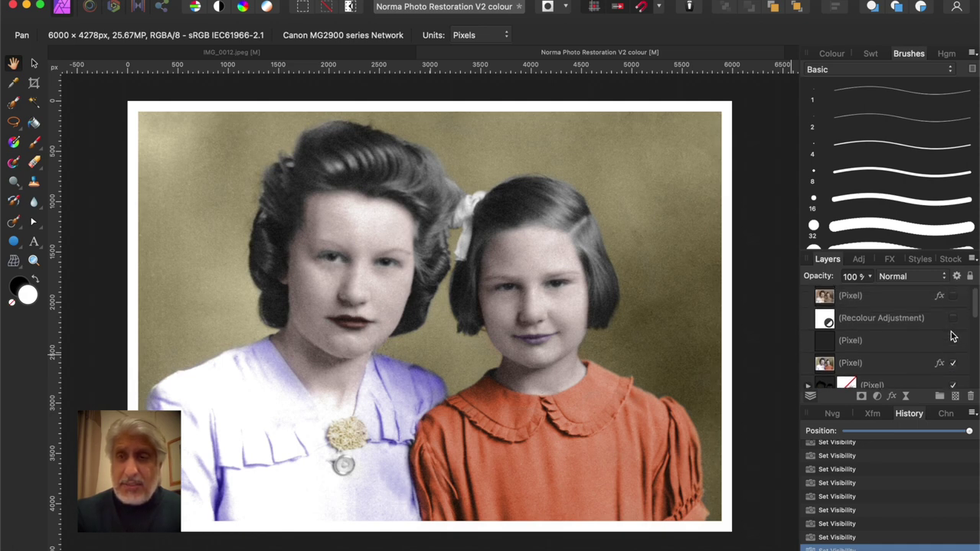
left_click(952, 320)
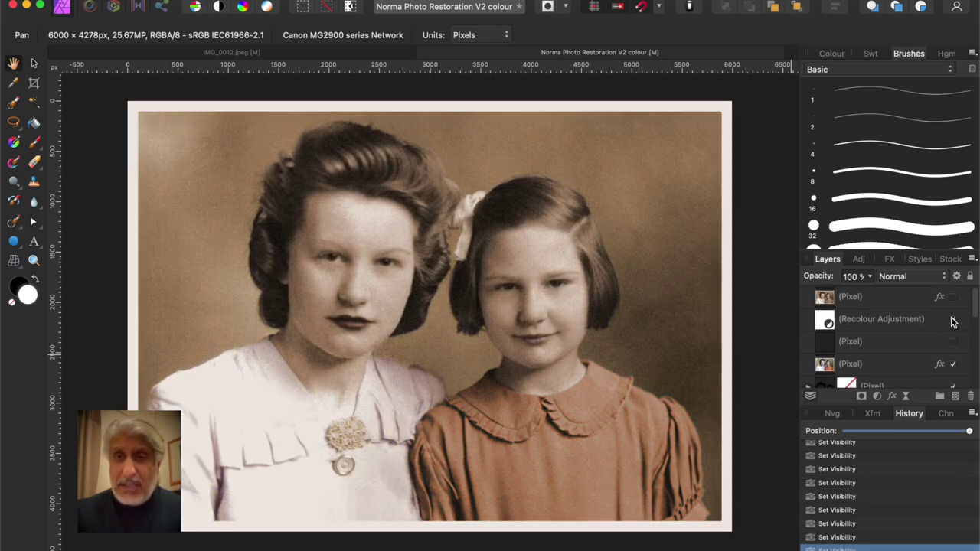
left_click(952, 298)
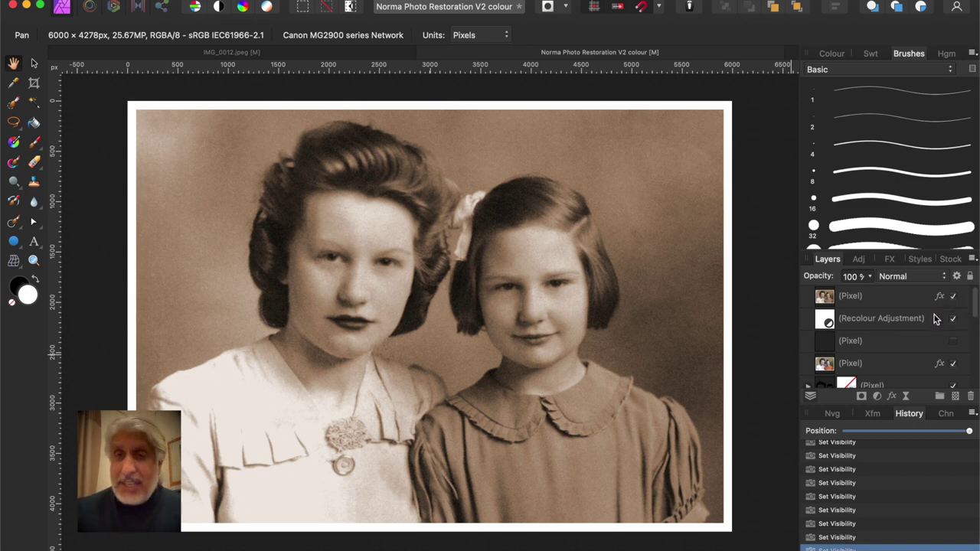
Hide the sepia merged pixel layer, the Recolour Adjustment and the merged colour layer with the white border
left_click(952, 297)
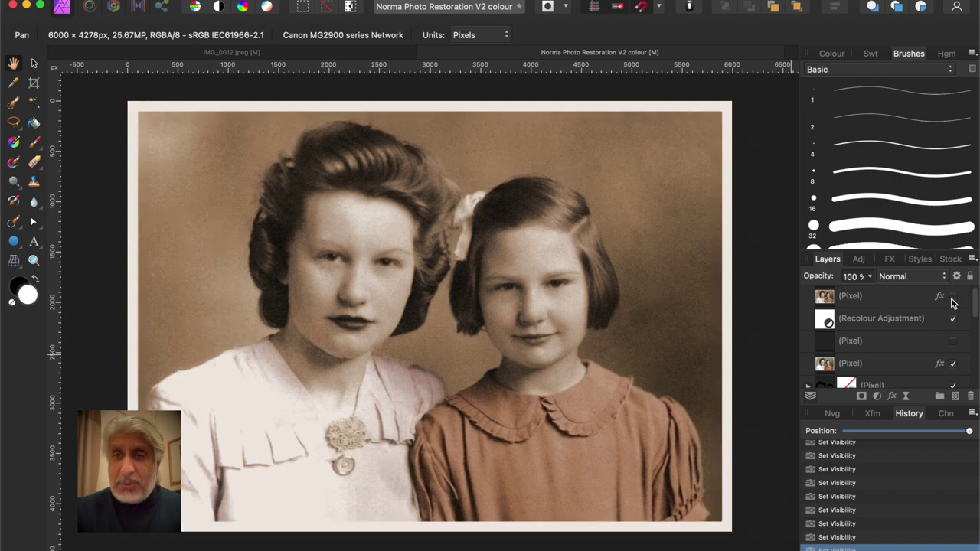
left_click(953, 319)
scroll(953, 326, "down", 2)
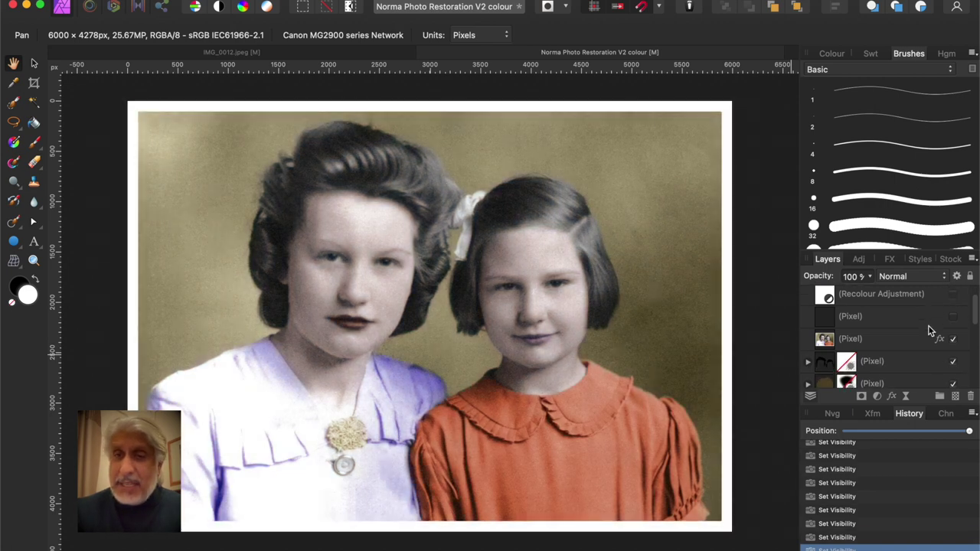
left_click(953, 349)
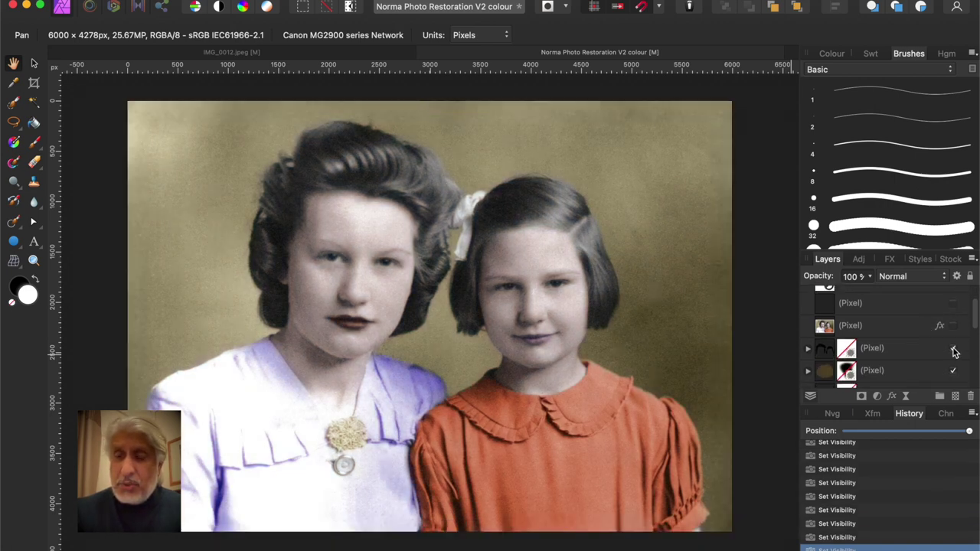
Hide all the individual colour layers, from the dark hair layer down to the red dress layer
scroll(953, 349, "down", 3)
left_click(953, 342)
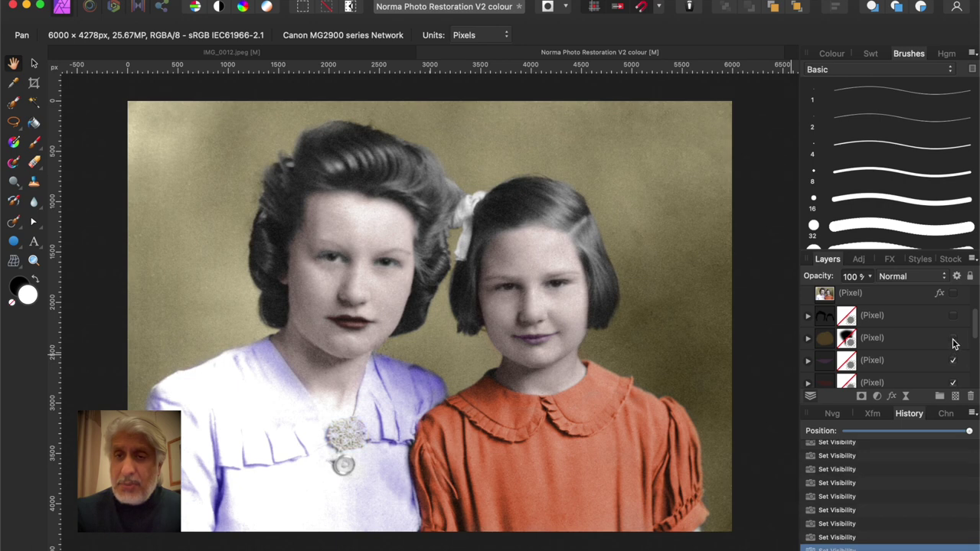
scroll(952, 344, "down", 1)
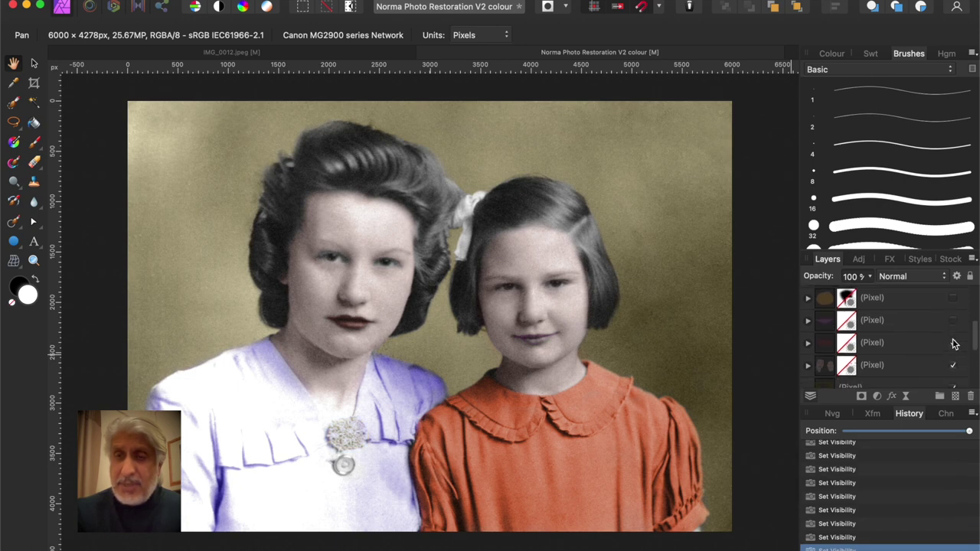
scroll(952, 344, "down", 1)
scroll(953, 343, "down", 1)
scroll(953, 344, "down", 1)
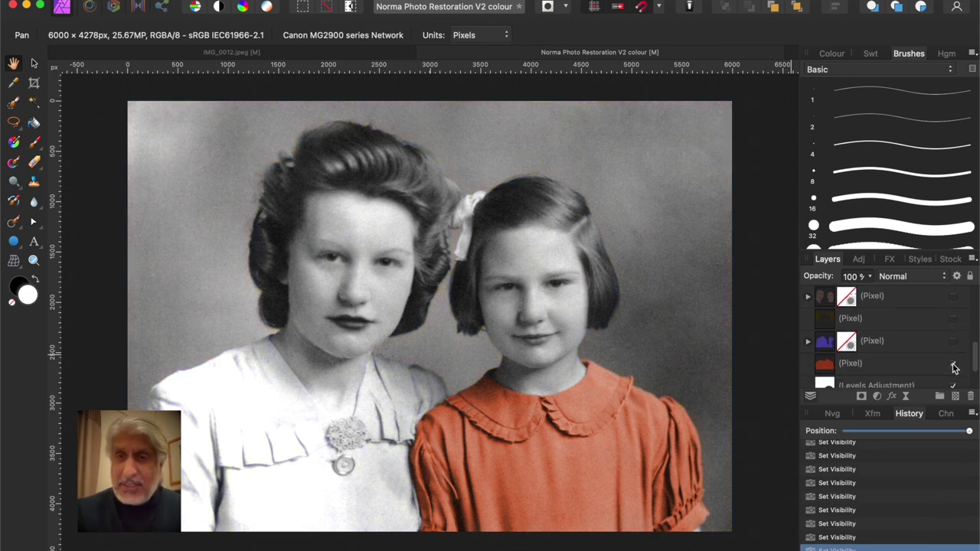
scroll(939, 349, "down", 2)
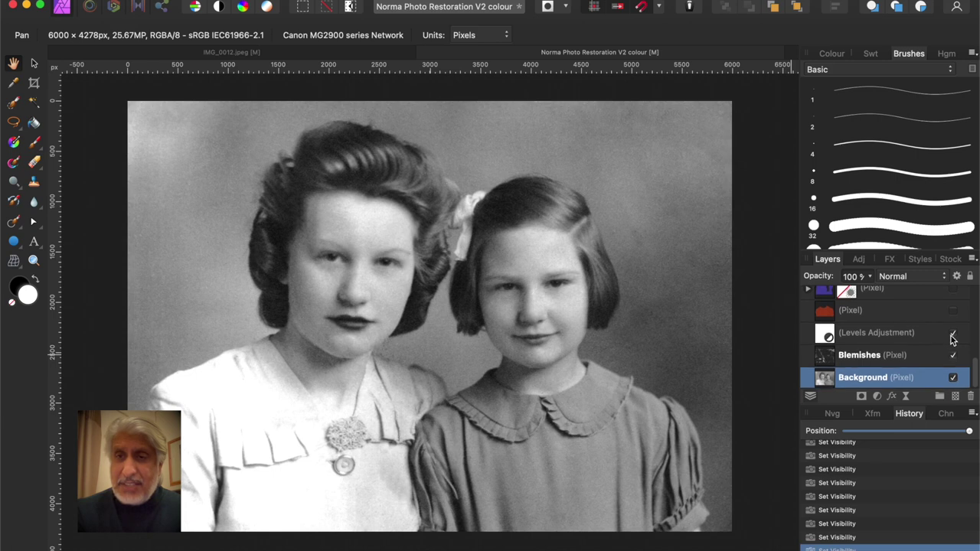
Hide the Levels Adjustment and the Blemishes layer, leaving only the damaged Background on show
left_click(953, 334)
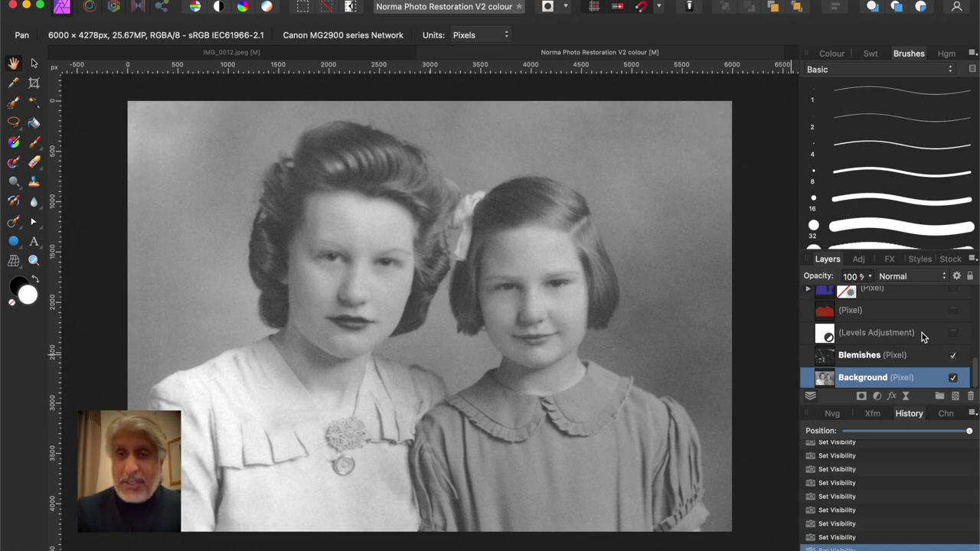
scroll(904, 339, "down", 1)
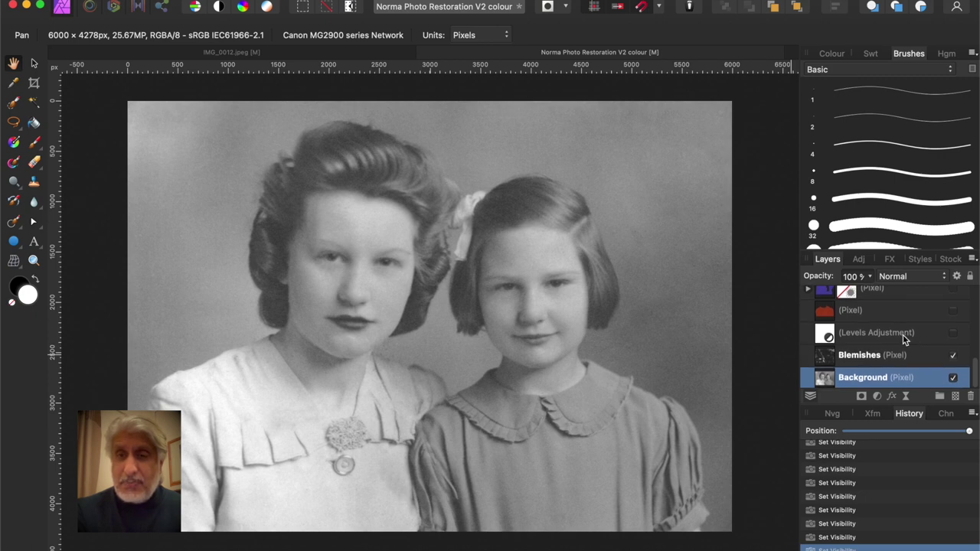
left_click(952, 356)
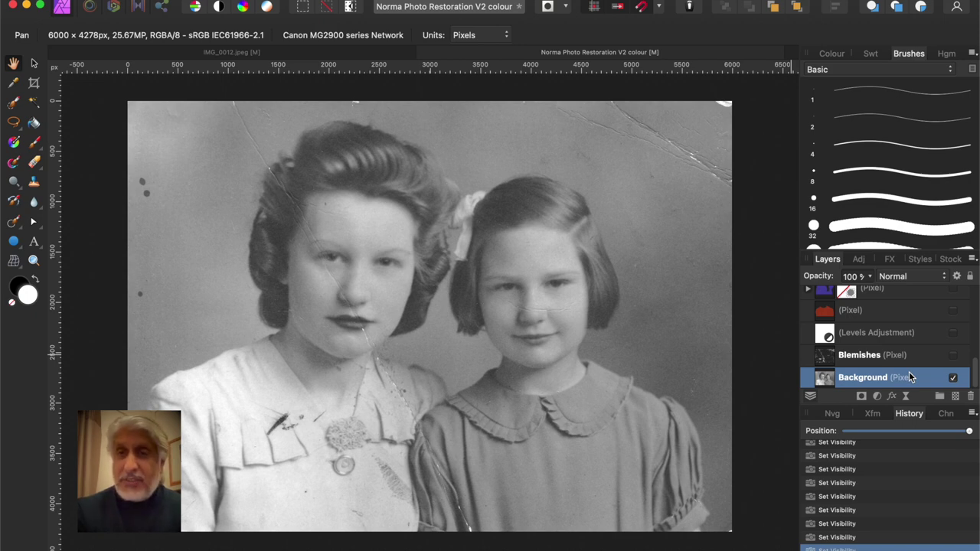
Add a default Black & White adjustment above the Background, with Red at 144% and Yellow at 125%
left_click(859, 261)
scroll(845, 298, "up", 2)
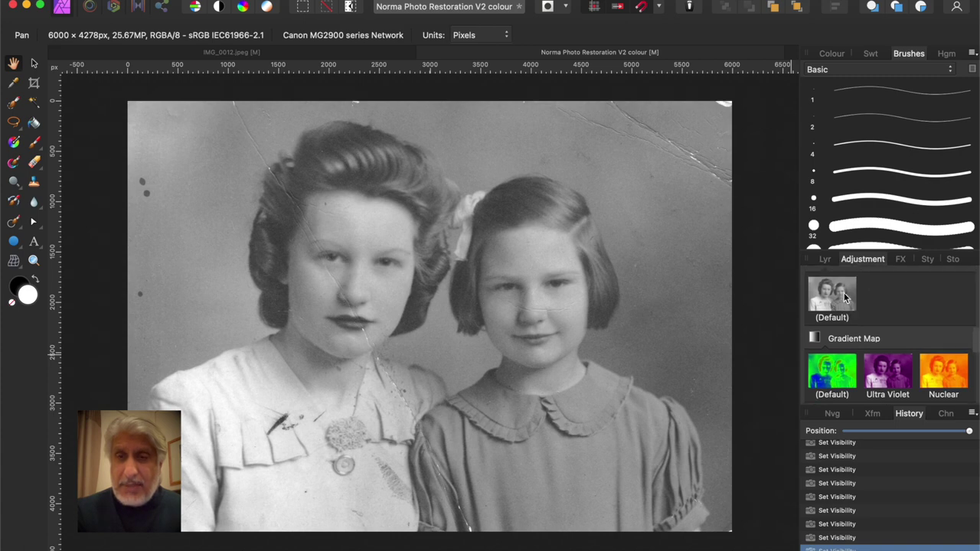
scroll(840, 300, "up", 10)
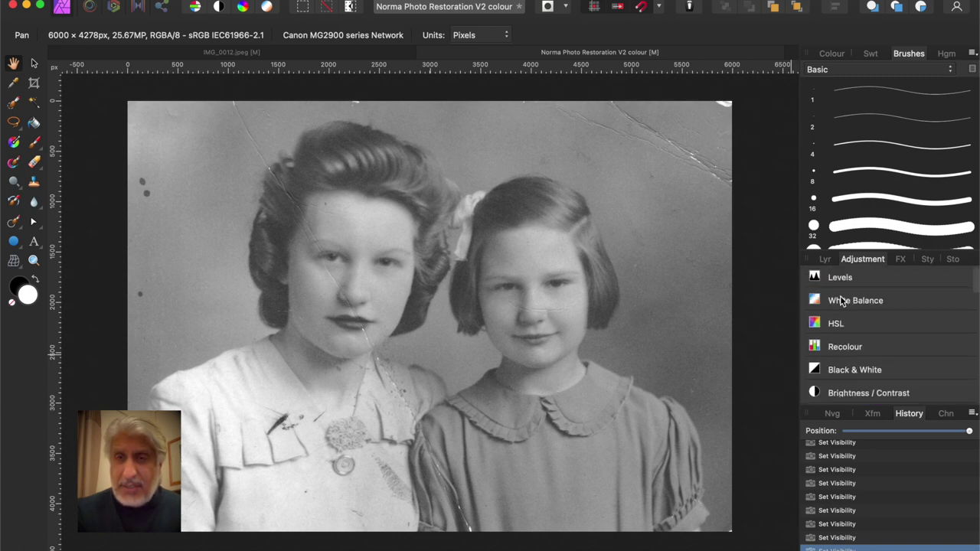
left_click(835, 372)
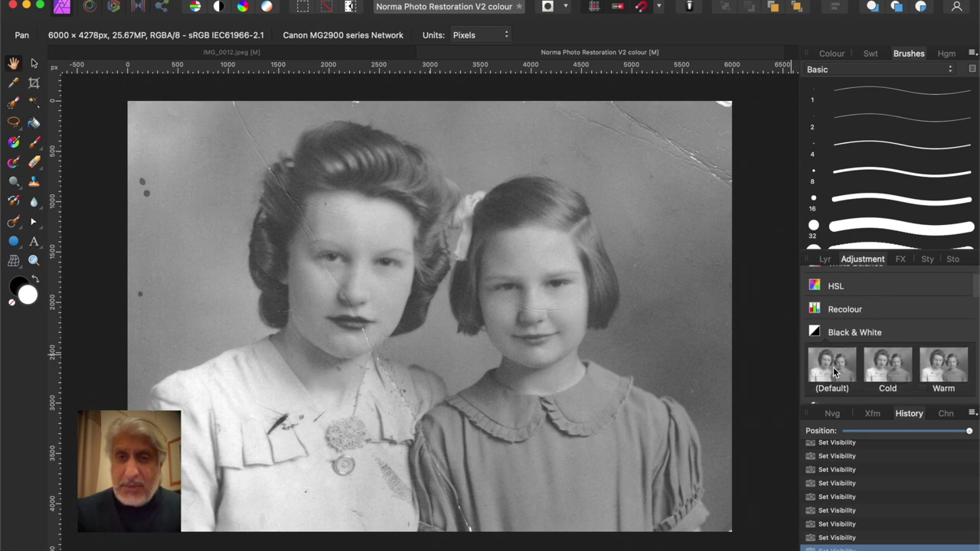
left_click(833, 370)
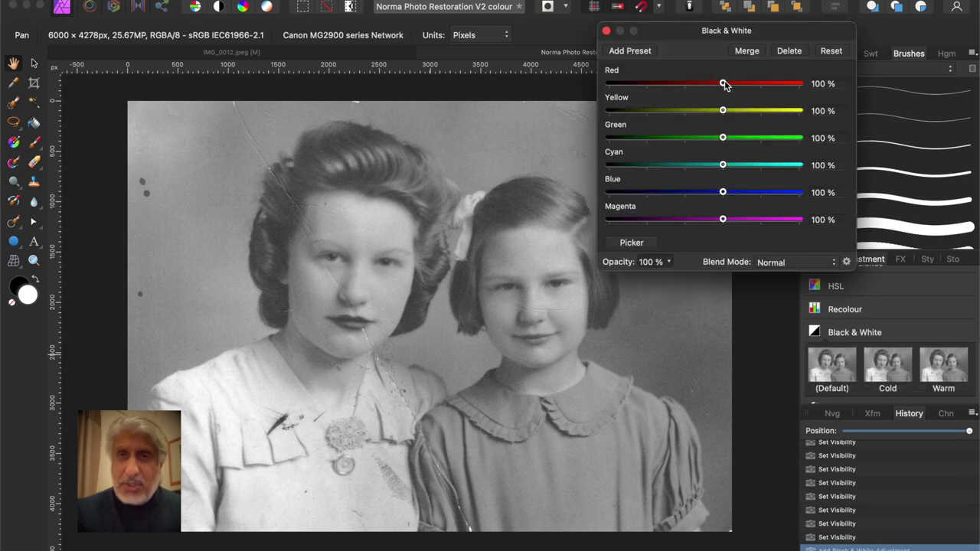
left_click_drag(723, 84, 733, 123)
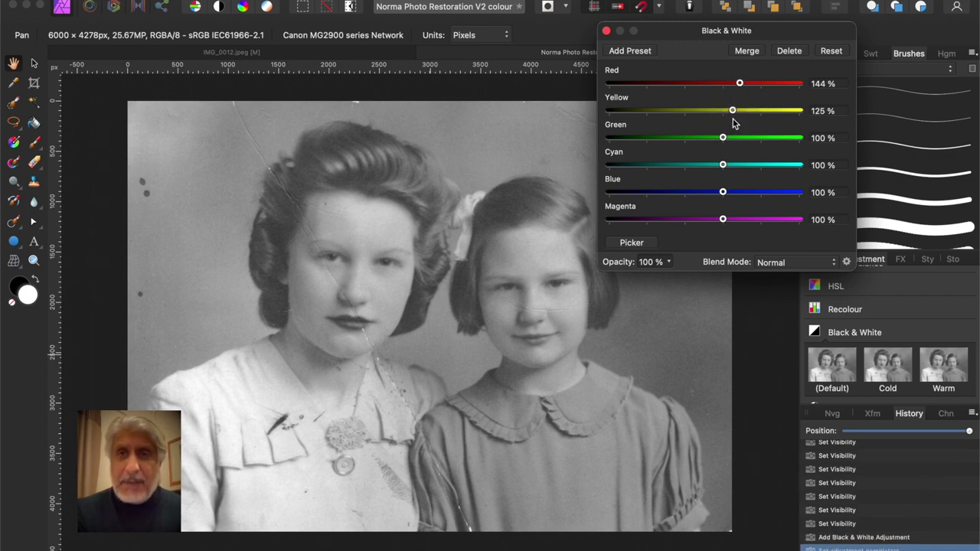
left_click(606, 31)
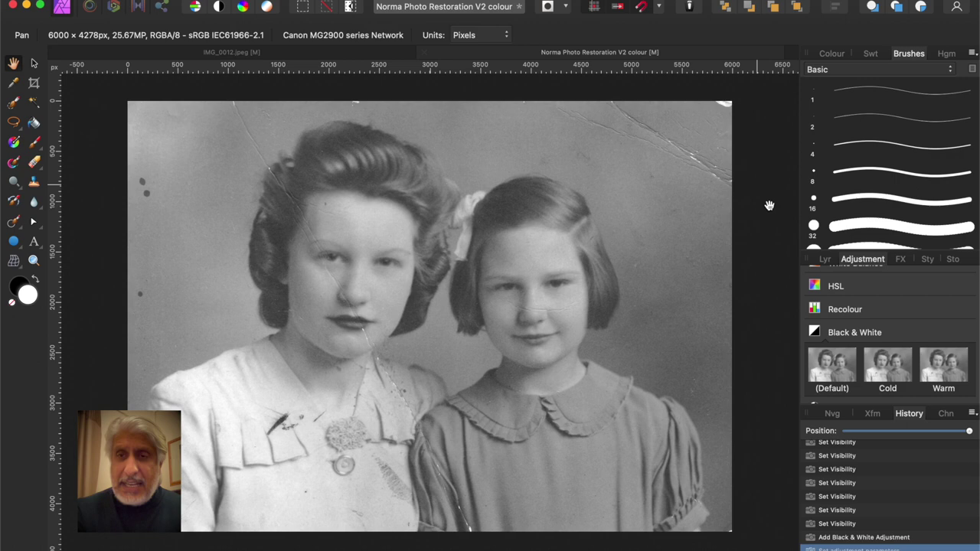
Add a new empty pixel layer directly above the Black & White Adjustment for repairing the dark background spots
left_click(825, 260)
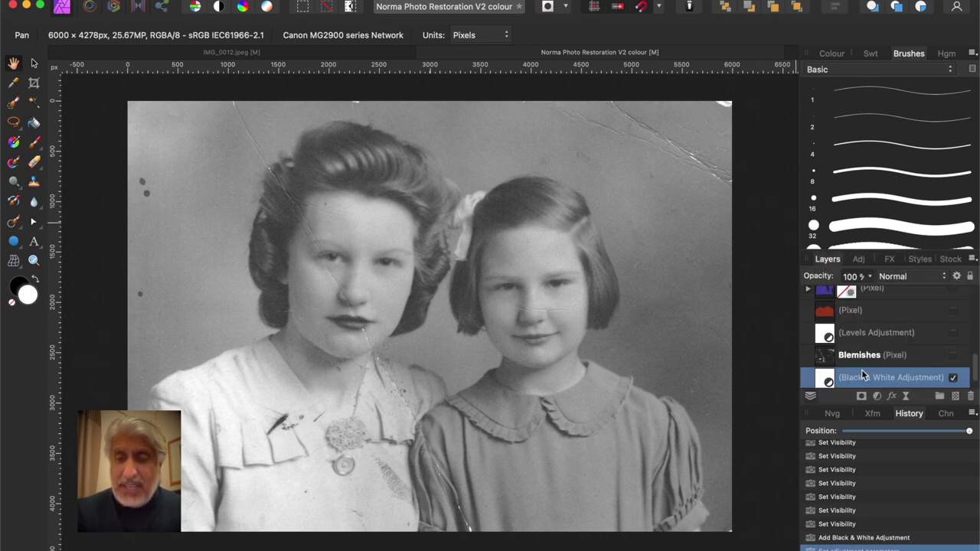
mouse_move(863, 374)
left_mouse_down()
mouse_move(863, 400)
mouse_move(855, 375)
mouse_move(865, 373)
left_mouse_up()
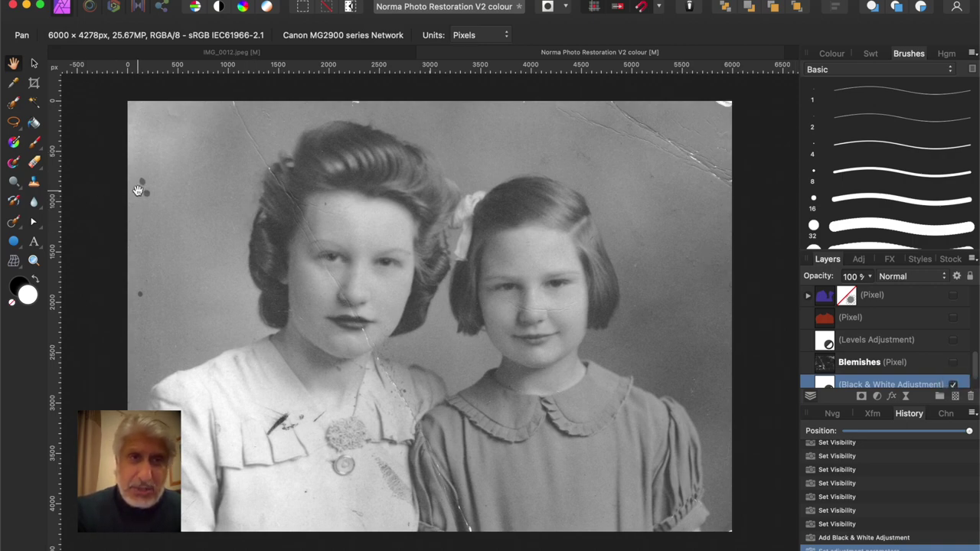
scroll(140, 192, "up", 8)
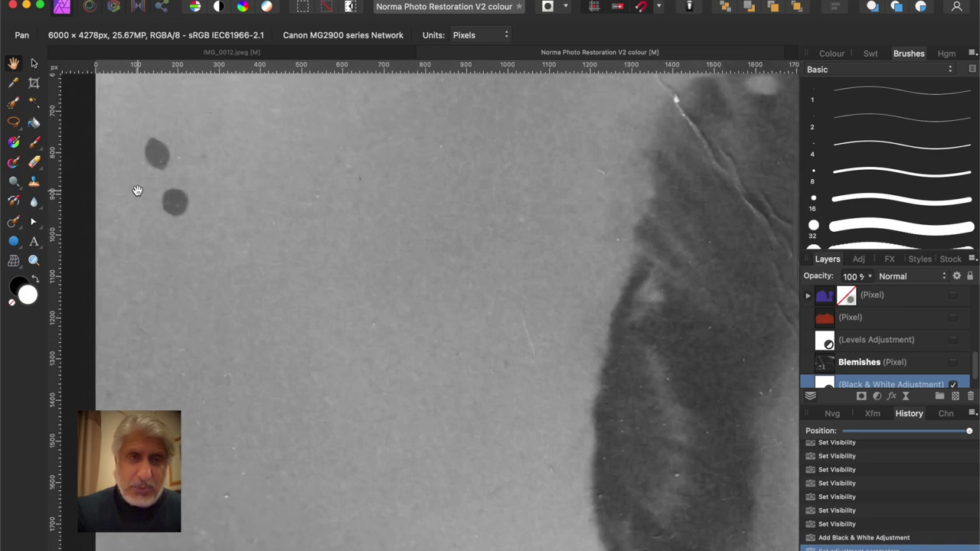
scroll(137, 189, "up", 2)
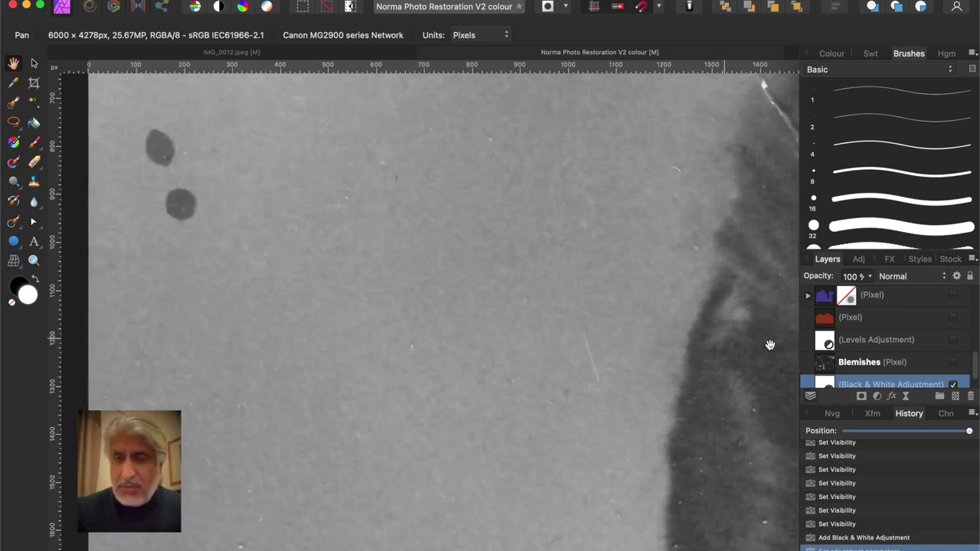
left_click(955, 395)
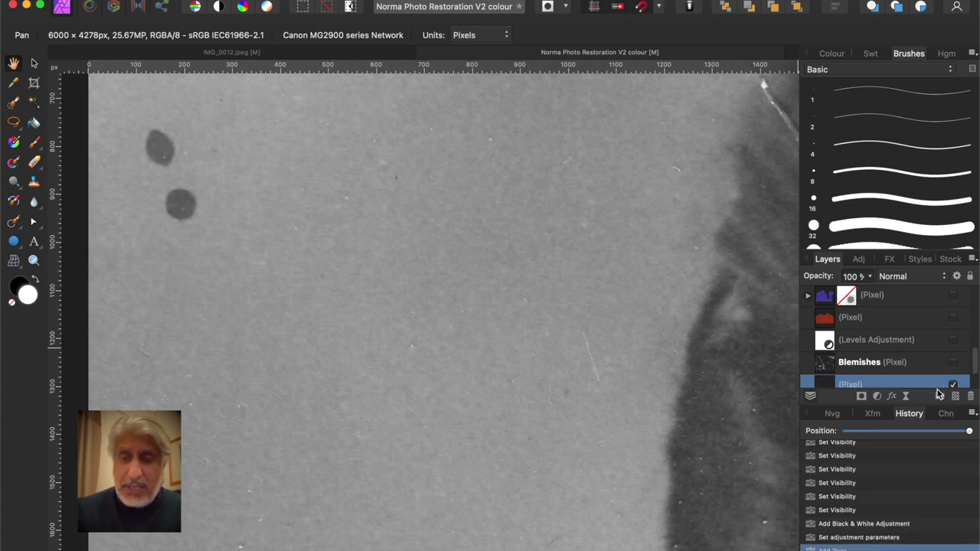
scroll(892, 360, "down", 1)
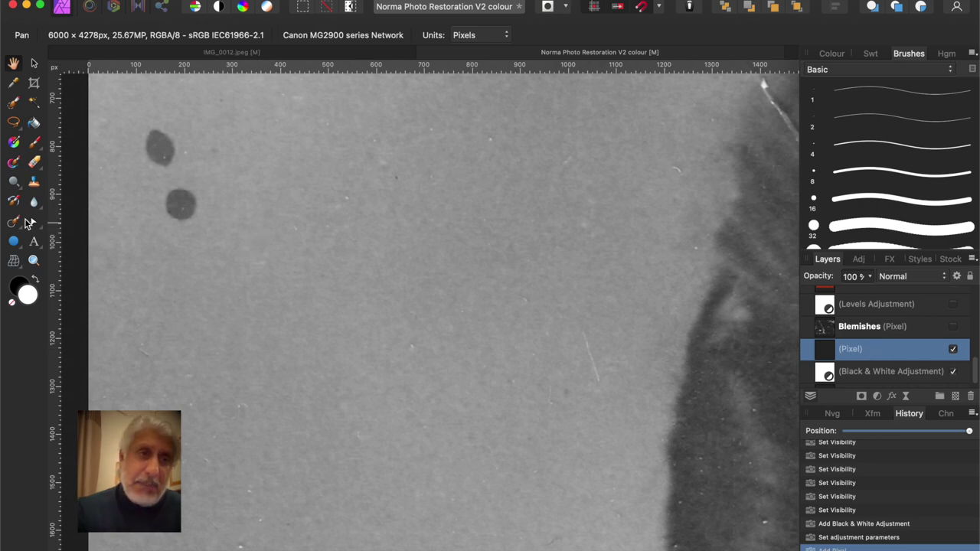
Choose the Inpainting Brush Tool and enlarge its width to about 109 px
left_click(17, 226)
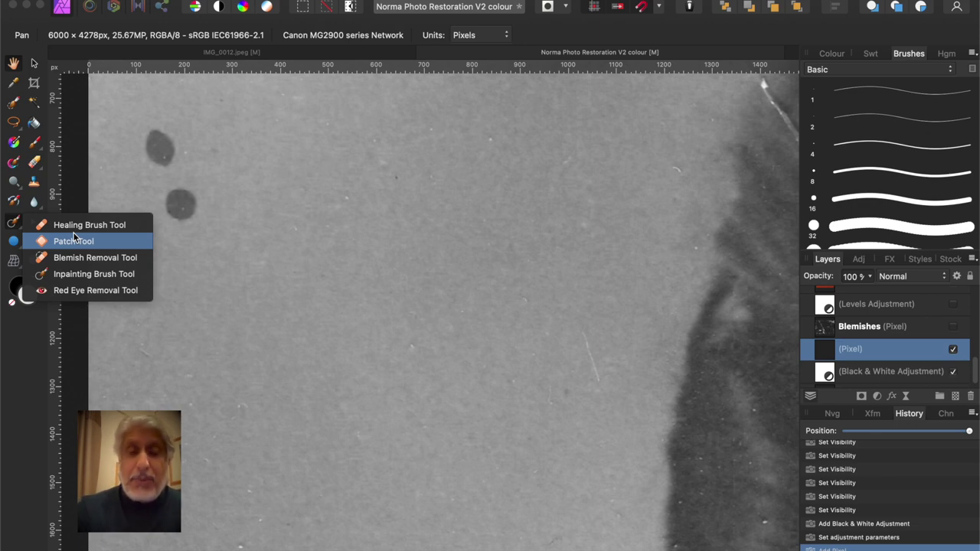
left_click(82, 277)
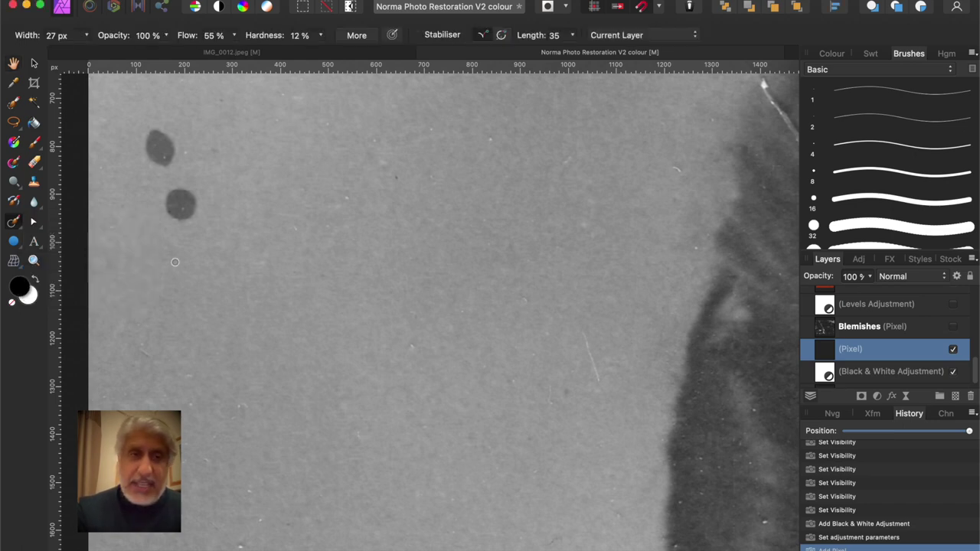
key("bracketright")
key("bracketright")
key("bracketright")
key("bracketright")
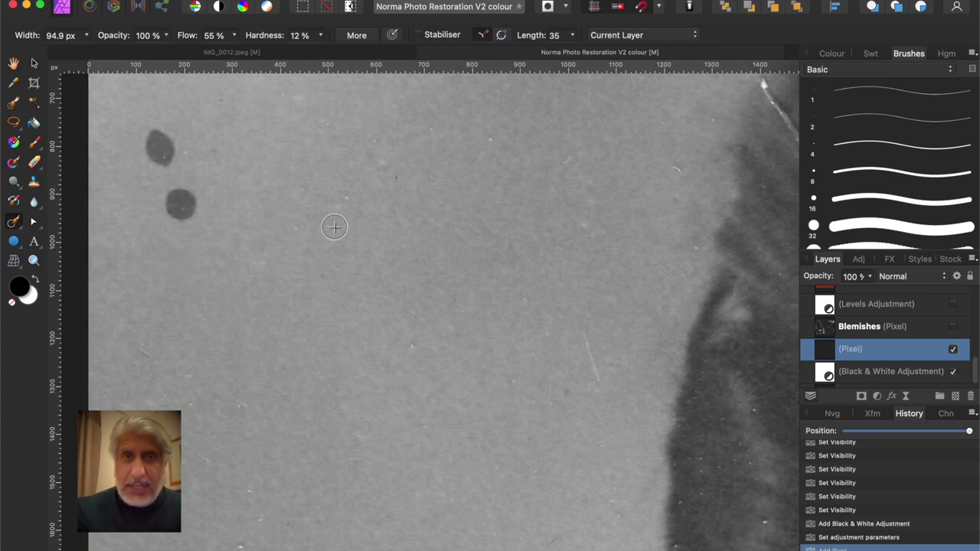
key("bracketright")
key("bracketright")
key("bracketright")
key("bracketright")
key("bracketright")
key("bracketright")
key("bracketright")
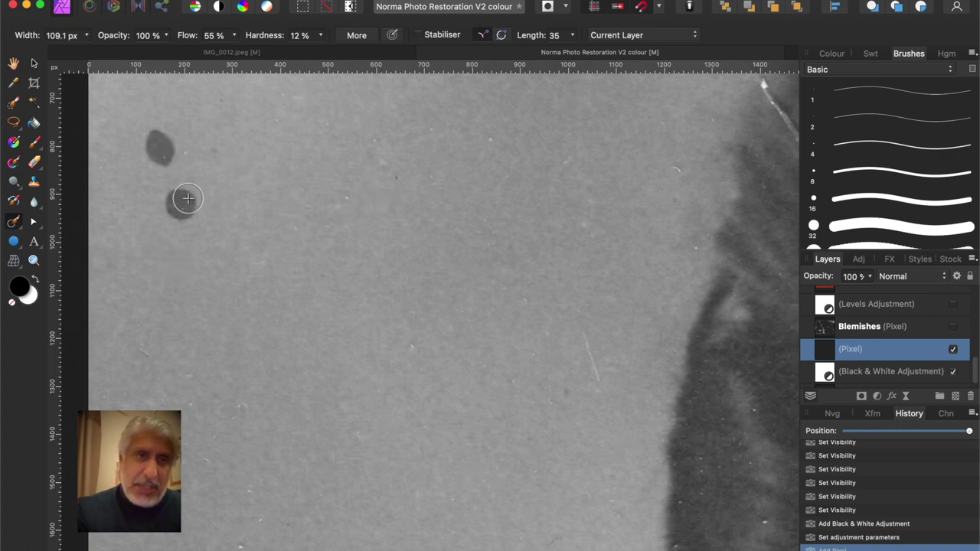
Try to inpaint the lower dark background spot on the empty pixel layer, enlarging the brush to 190.9 px
left_click(179, 204)
key("bracketright")
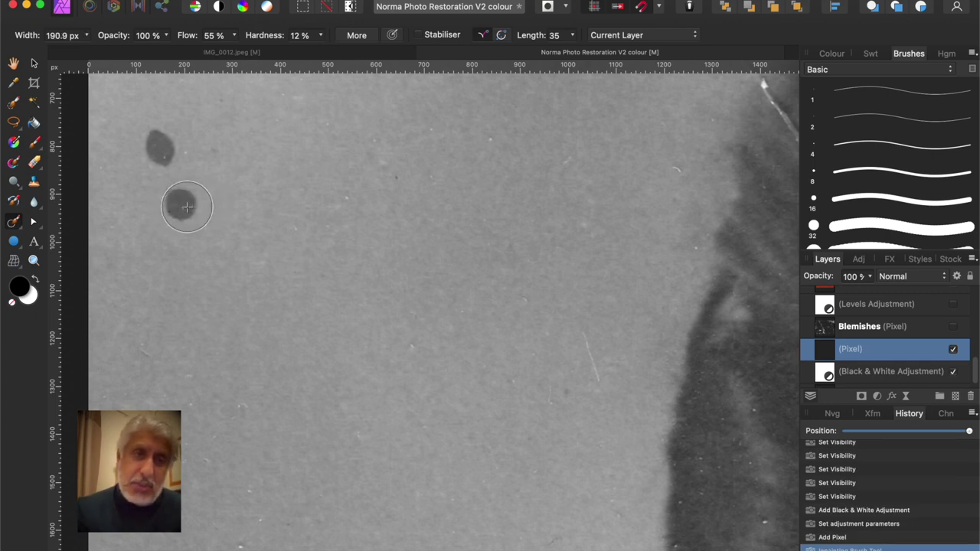
left_click(187, 206)
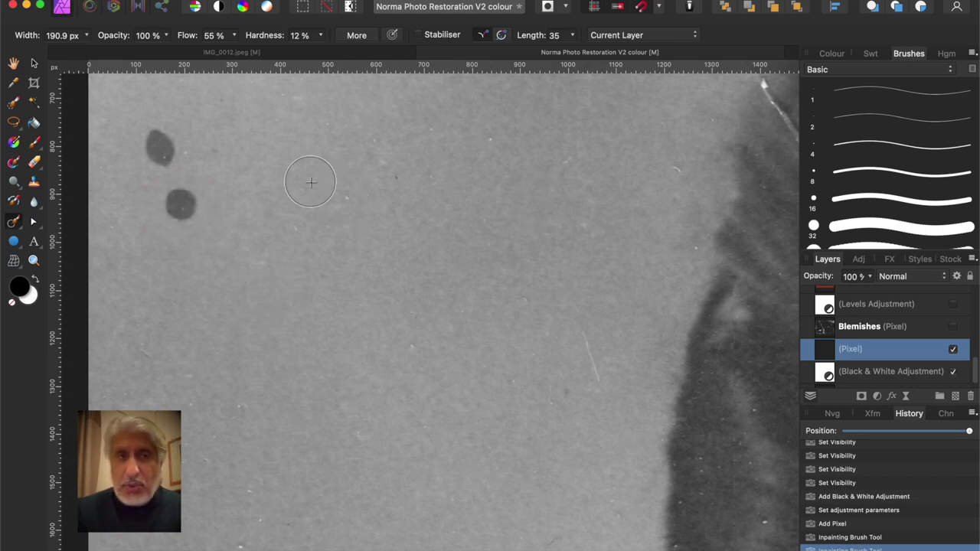
left_click_drag(197, 197, 170, 204)
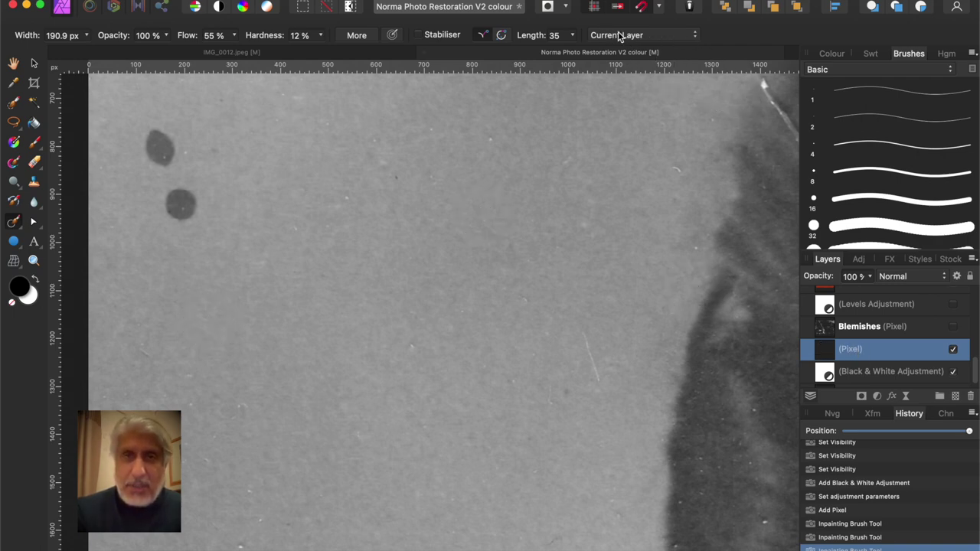
Set the inpainting source to Current Layer & Below and paint out the lower dark spot on the new layer
left_click(691, 36)
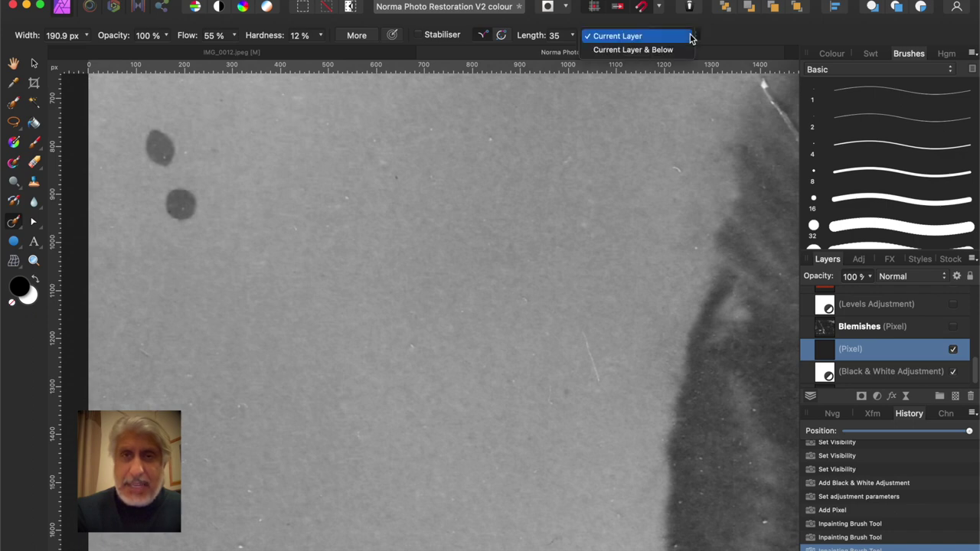
left_click(655, 50)
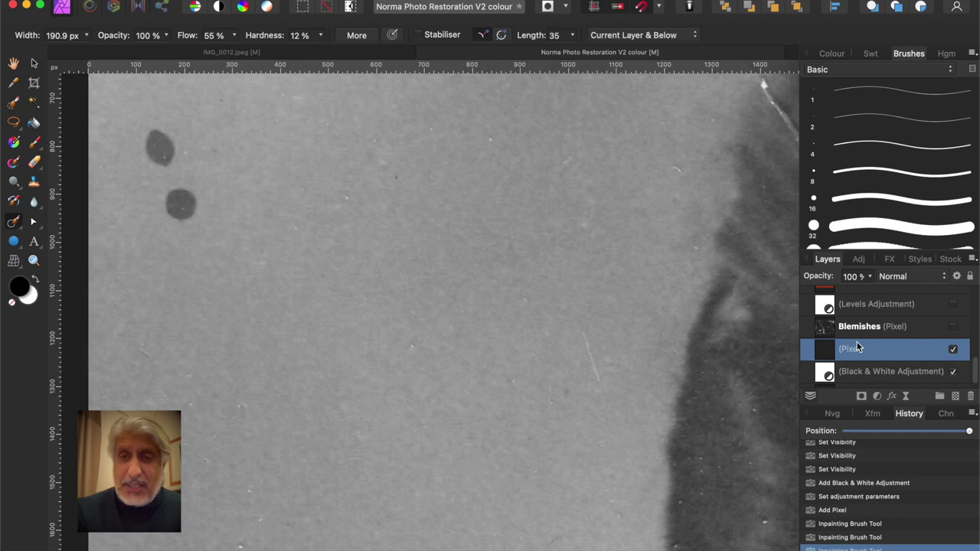
scroll(856, 341, "down", 1)
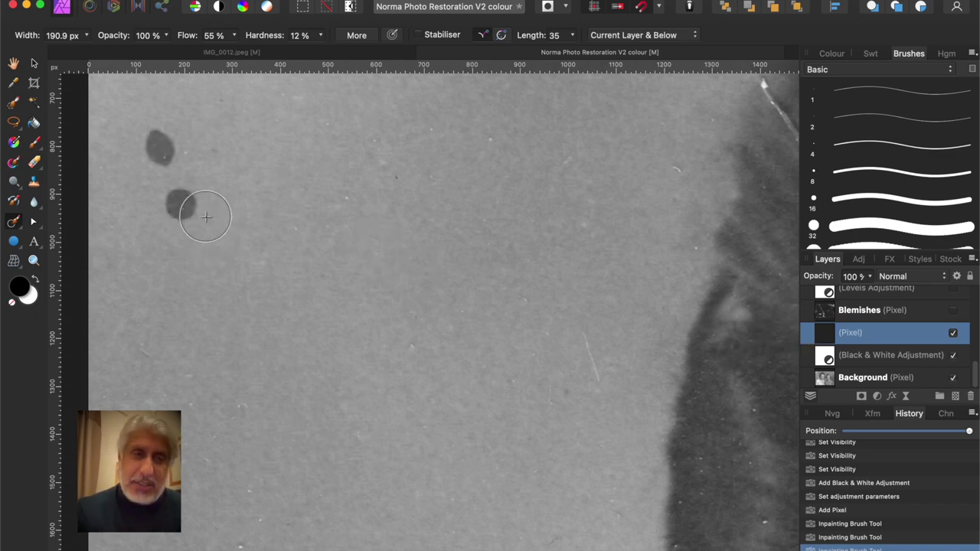
left_click_drag(198, 209, 176, 208)
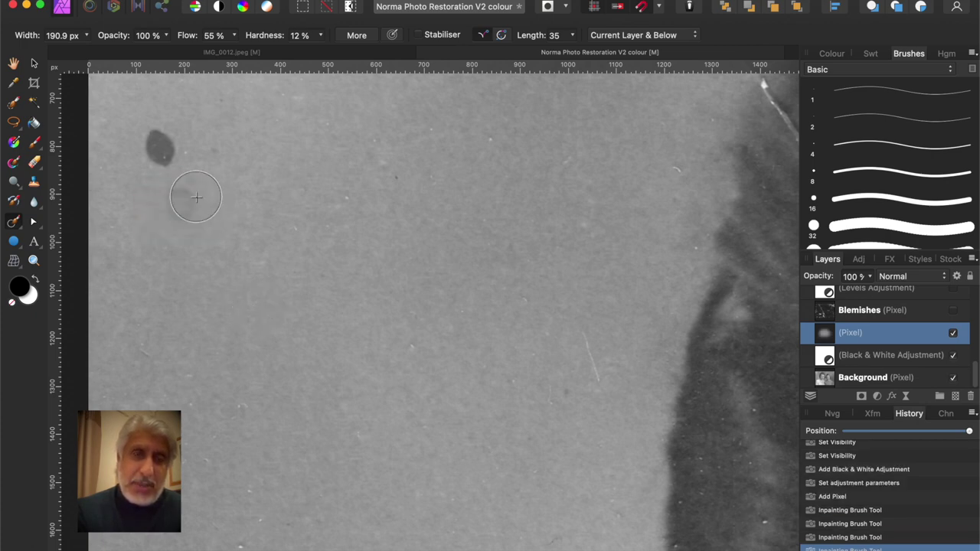
mouse_move(192, 201)
left_mouse_down()
mouse_move(175, 204)
mouse_move(163, 222)
left_mouse_up()
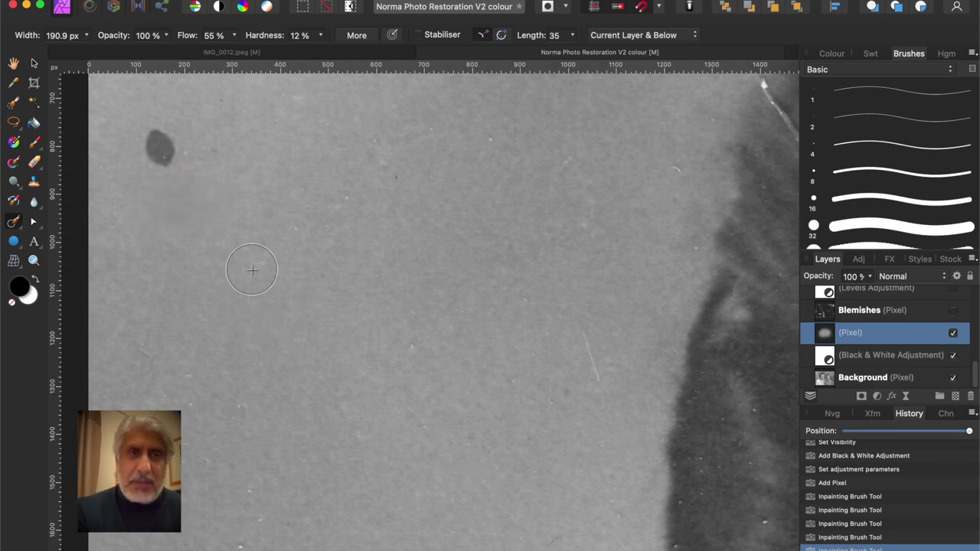
Raise the brush flow to 76% and inpaint the upper dark background spot and the thin scratch beside the woman's hair
left_click(234, 37)
left_click_drag(234, 52, 259, 52)
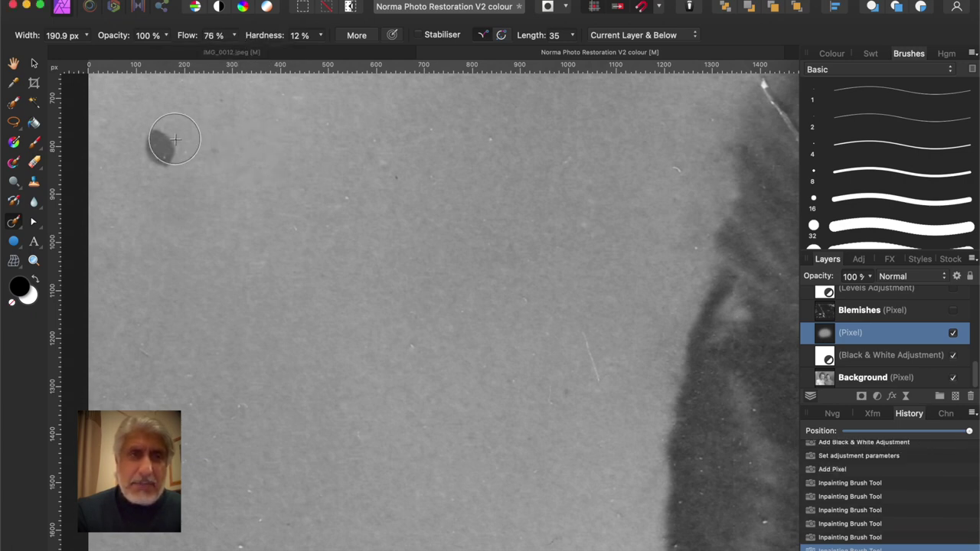
left_click_drag(156, 141, 163, 162)
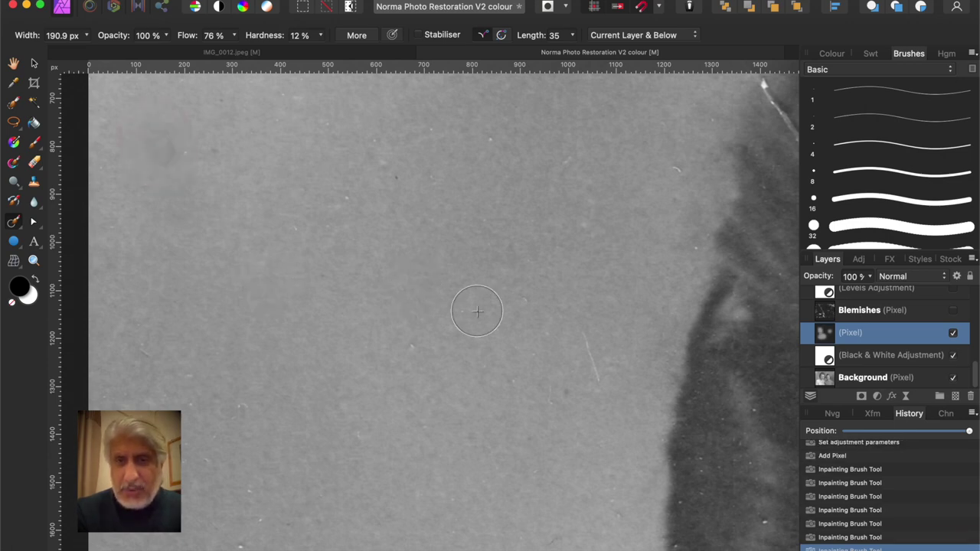
left_click_drag(580, 345, 593, 392)
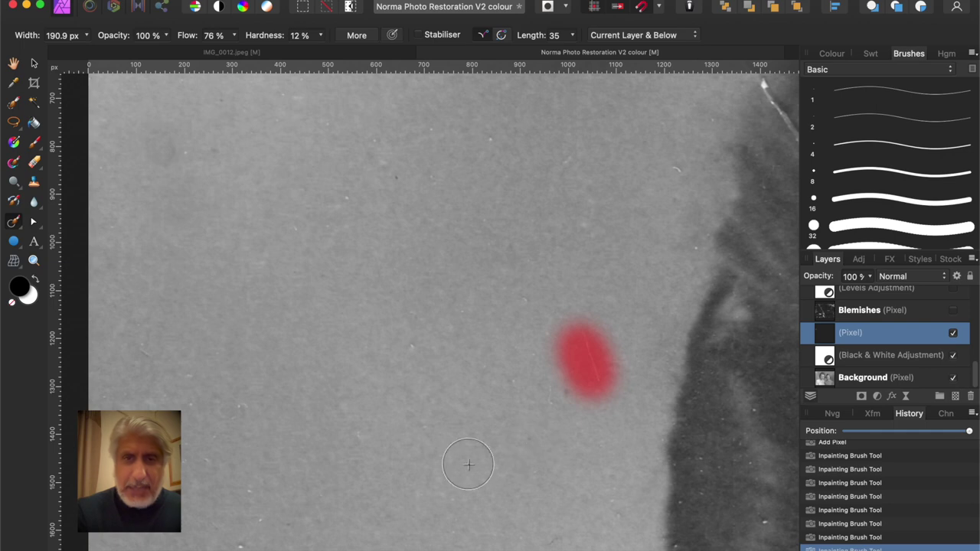
Inpaint the dark spots and blemishes in the lower-left background, down to the area above the woman's shoulder
scroll(440, 323, "down", 3)
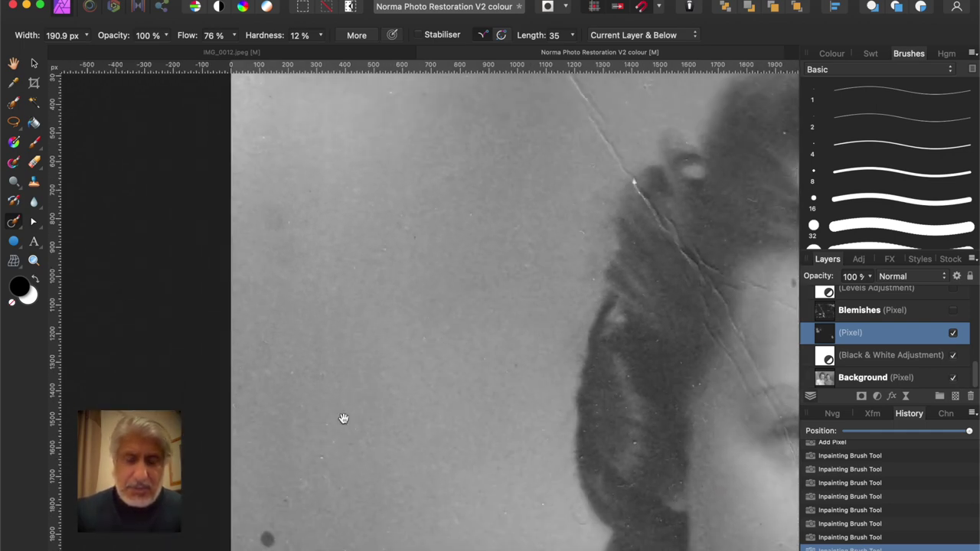
left_click_drag(343, 418, 407, 187)
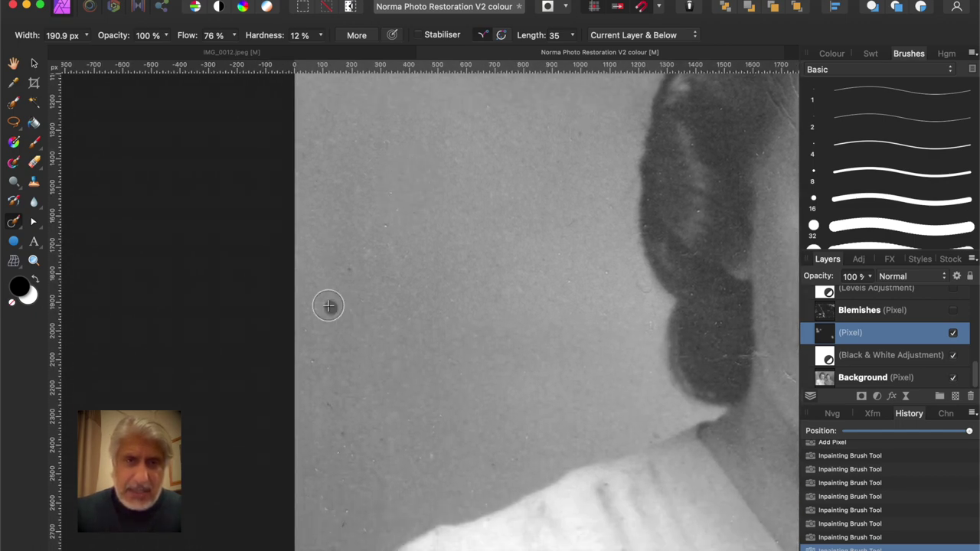
left_click_drag(329, 308, 334, 317)
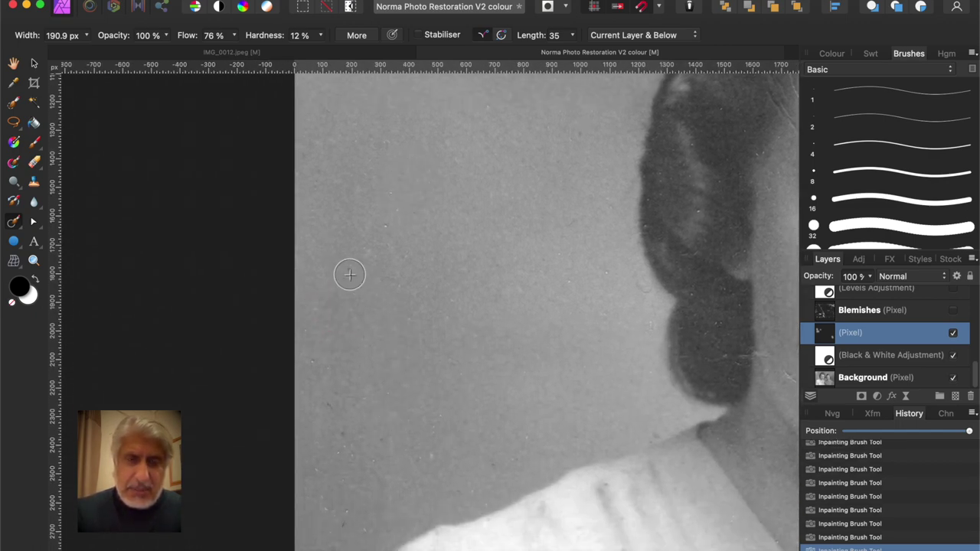
left_click_drag(346, 268, 351, 287)
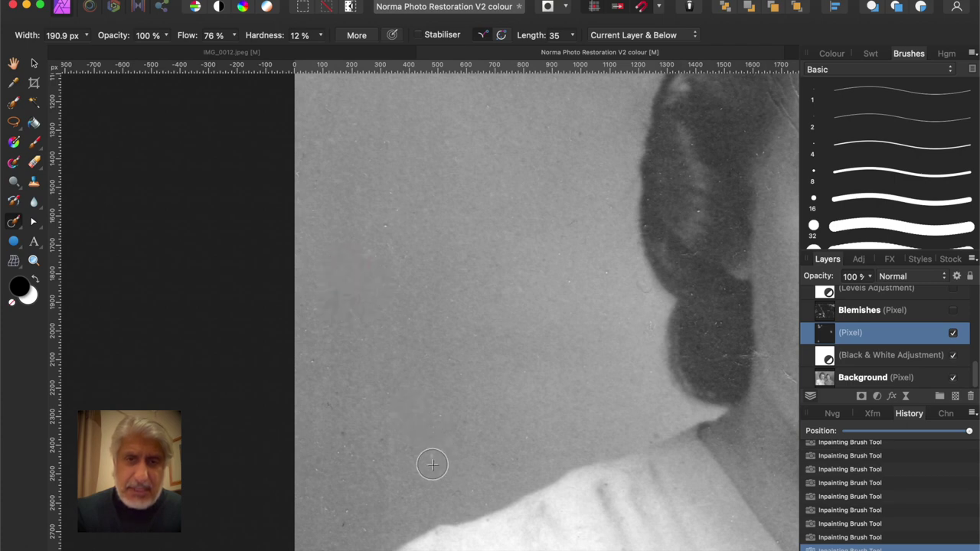
left_click_drag(431, 452, 435, 465)
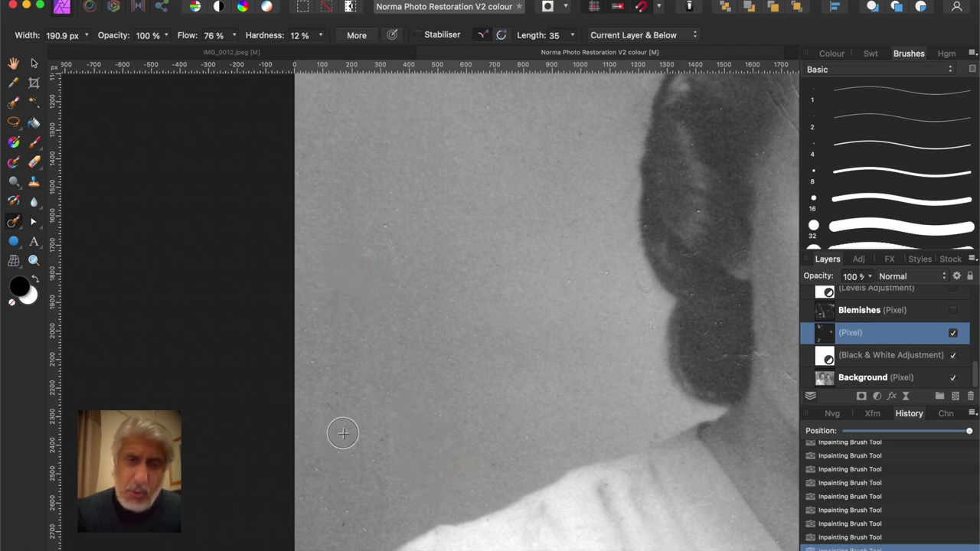
left_click_drag(342, 430, 343, 445)
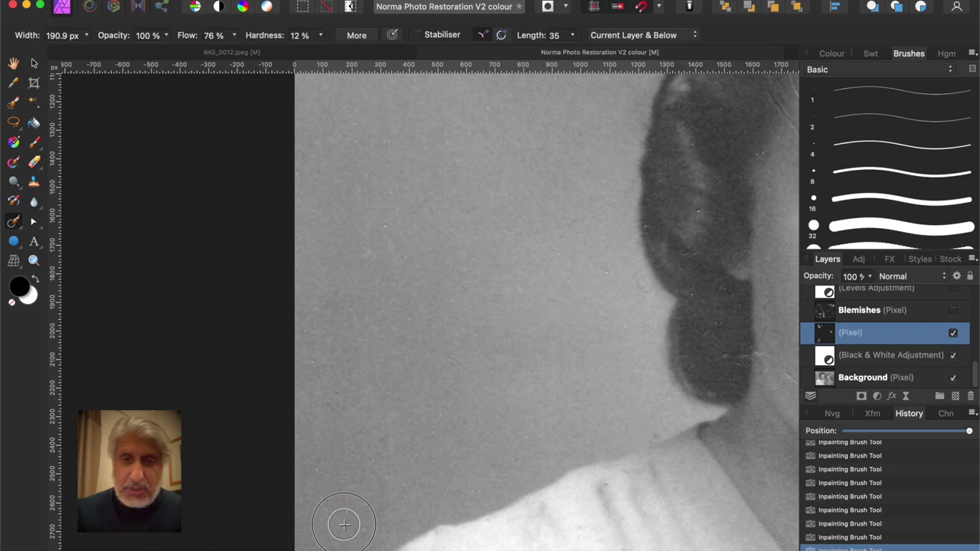
left_click_drag(344, 521, 344, 535)
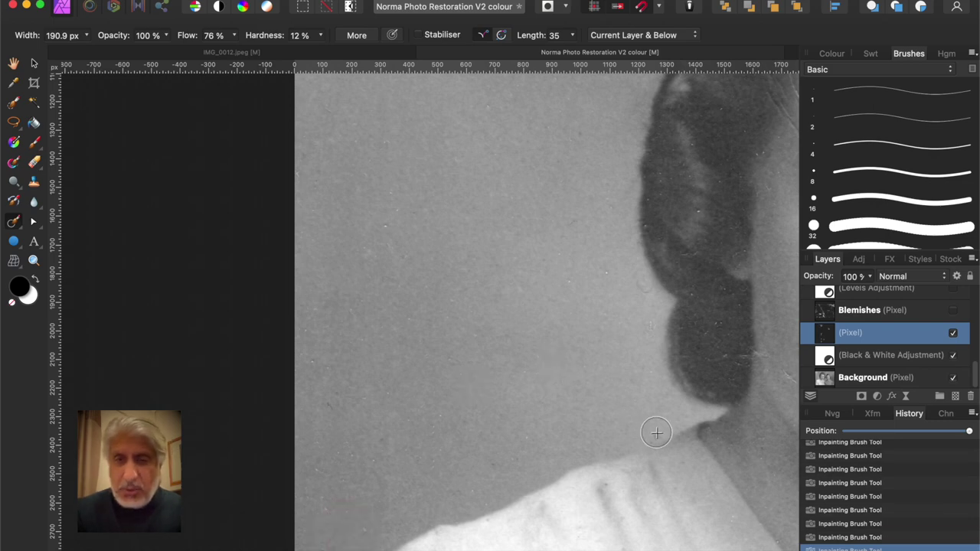
Reduce the brush width to 61.2 px and paint out the small dark spot just above the woman's shoulder line
scroll(664, 436, "up", 5)
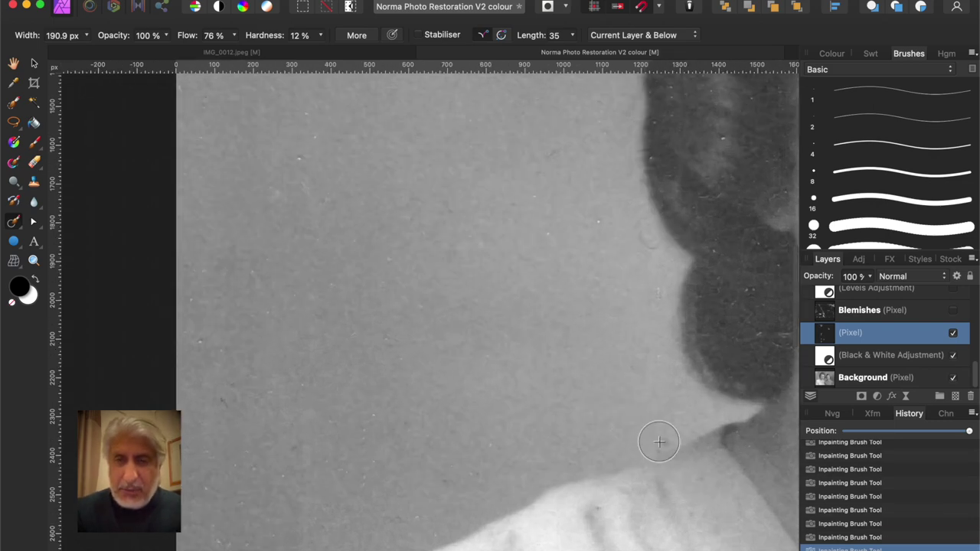
scroll(671, 449, "up", 5)
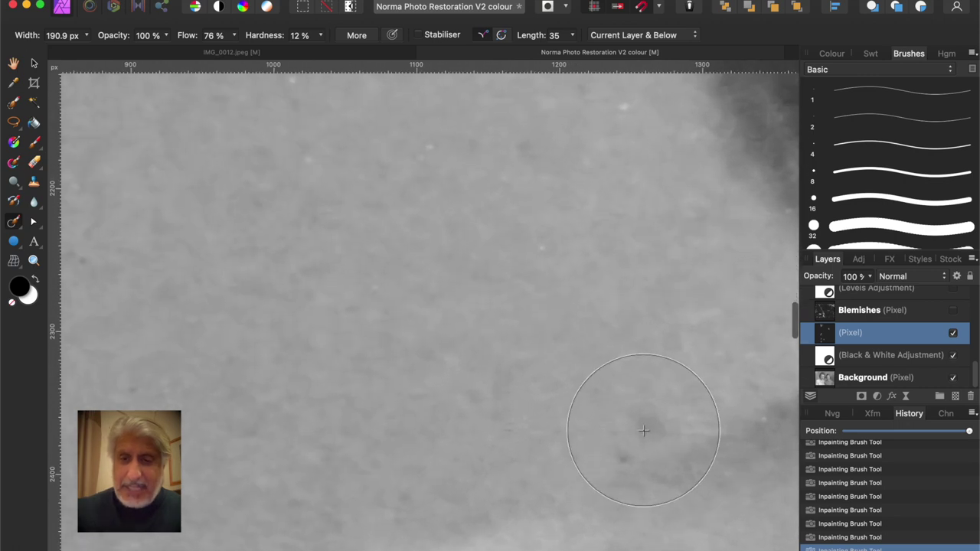
key("bracketleft")
key("bracketleft")
key("bracketleft")
key("bracketleft")
key("bracketleft")
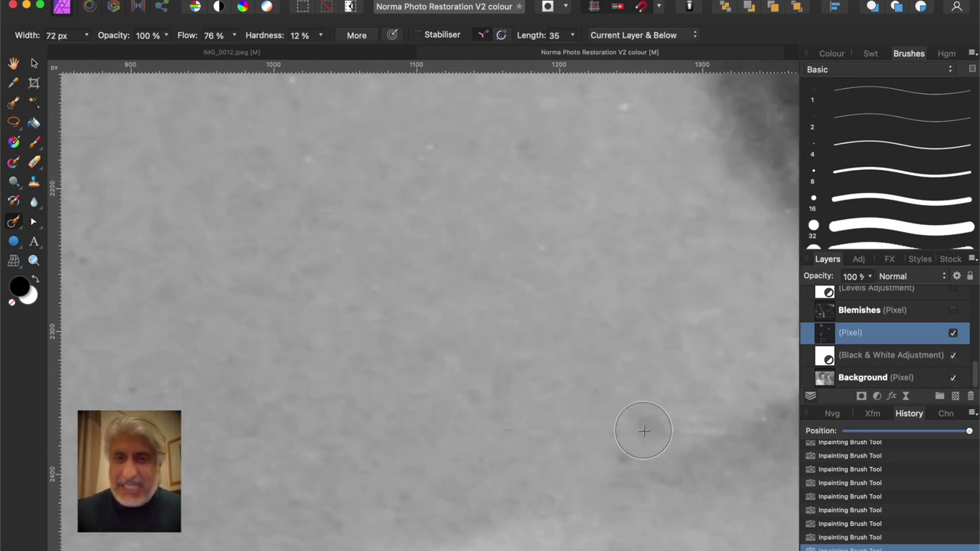
left_click(648, 423)
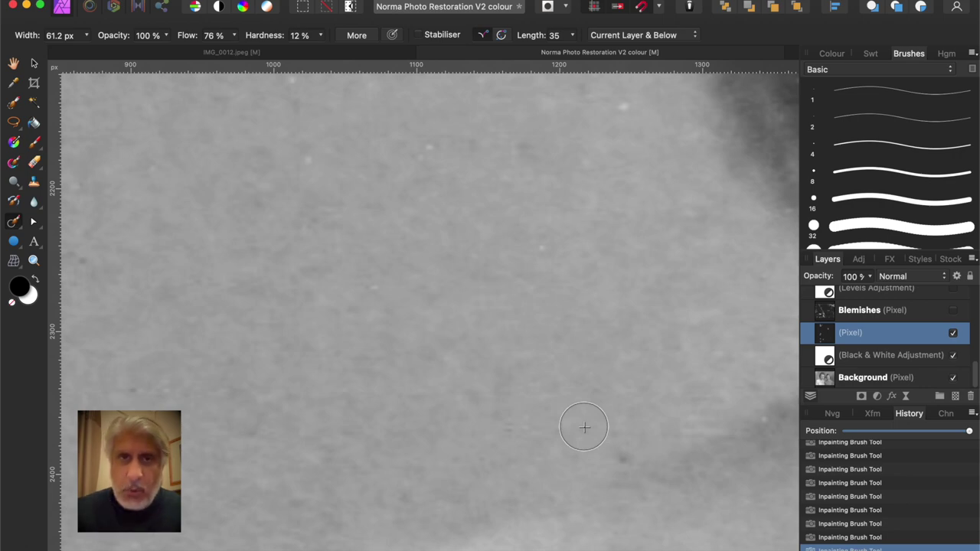
scroll(583, 427, "down", 10)
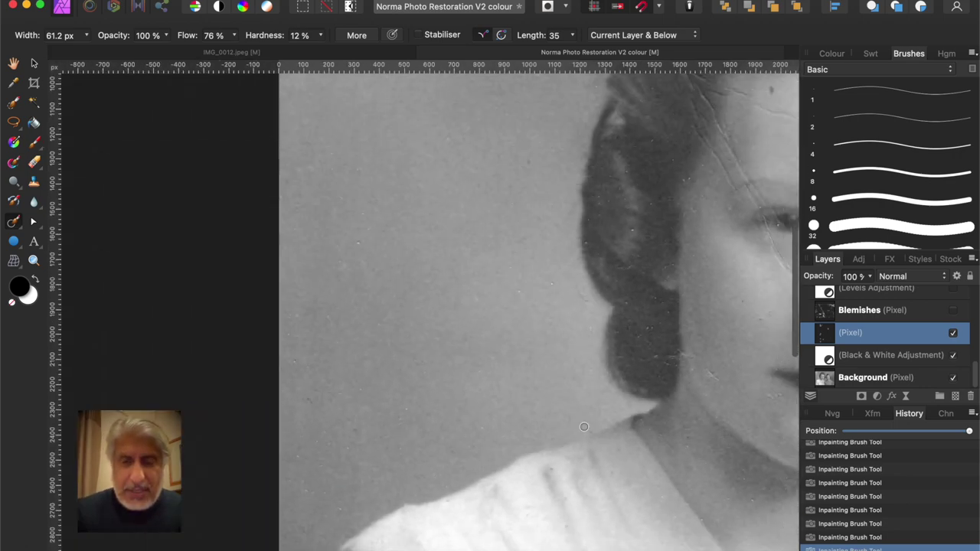
scroll(583, 426, "down", 5)
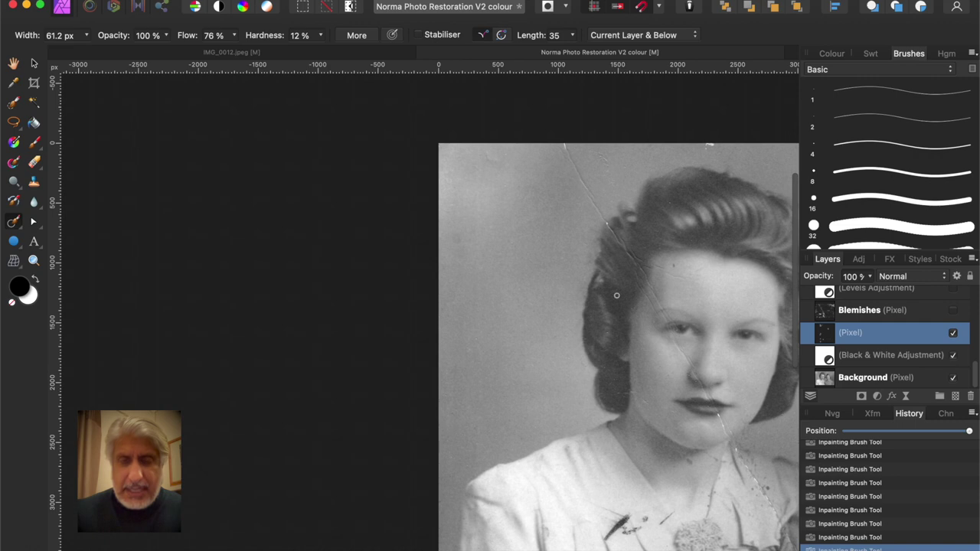
left_click_drag(616, 294, 511, 340)
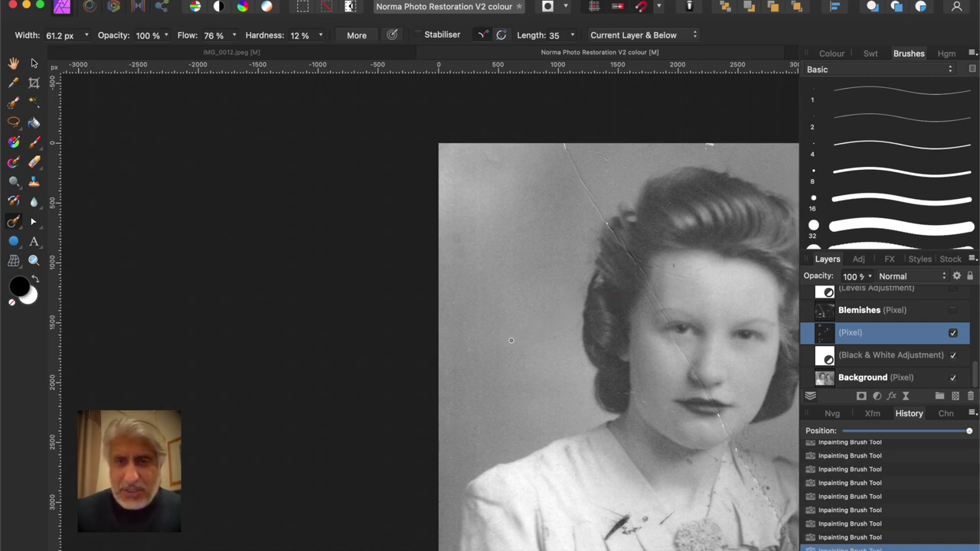
left_click(847, 538)
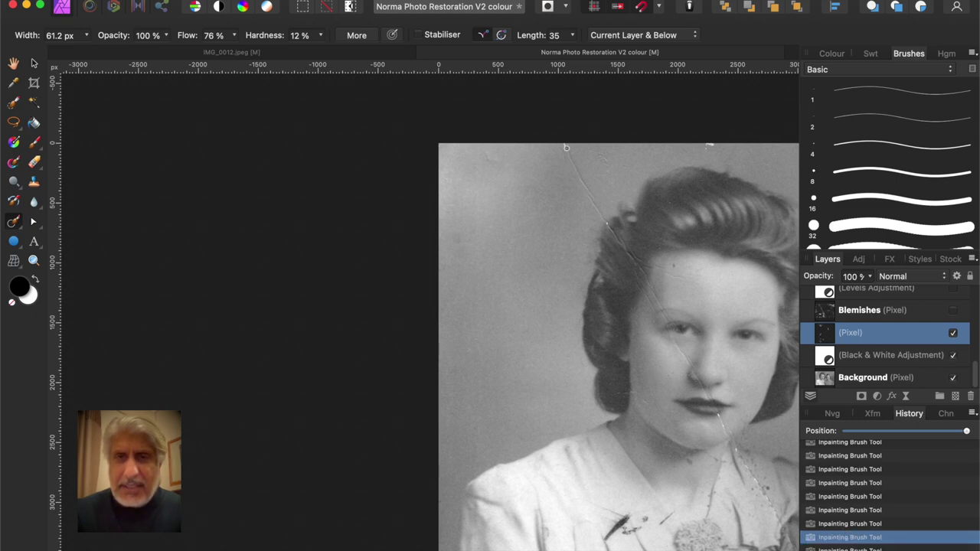
Inpaint the three bright specks in the background between the photo's upper-left corner and the long crease
scroll(565, 147, "up", 8)
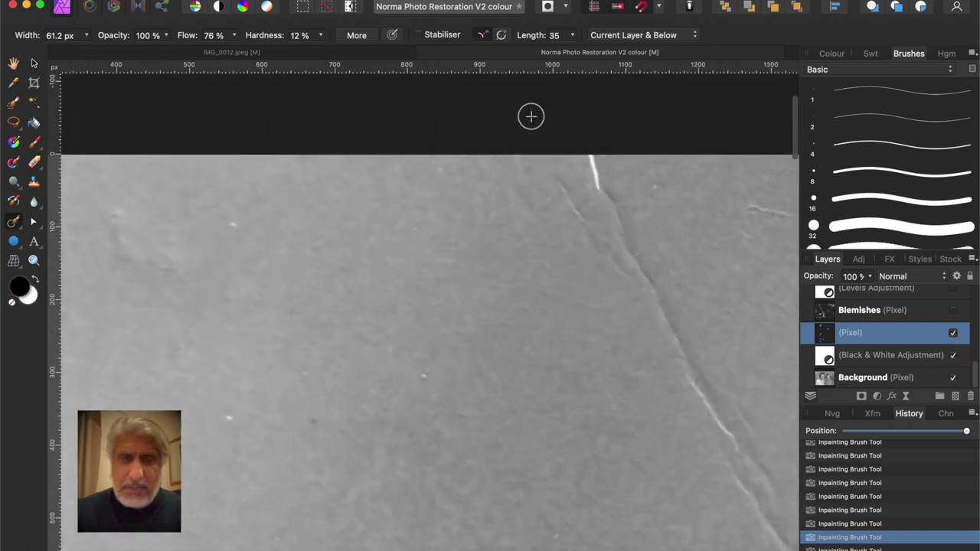
scroll(531, 116, "up", 1)
left_click_drag(215, 225, 226, 236)
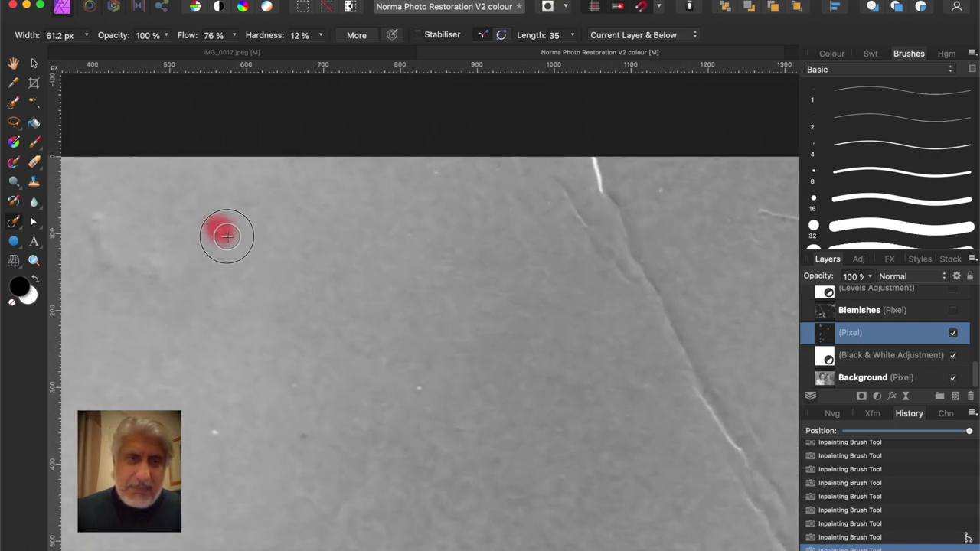
left_click_drag(217, 429, 221, 447)
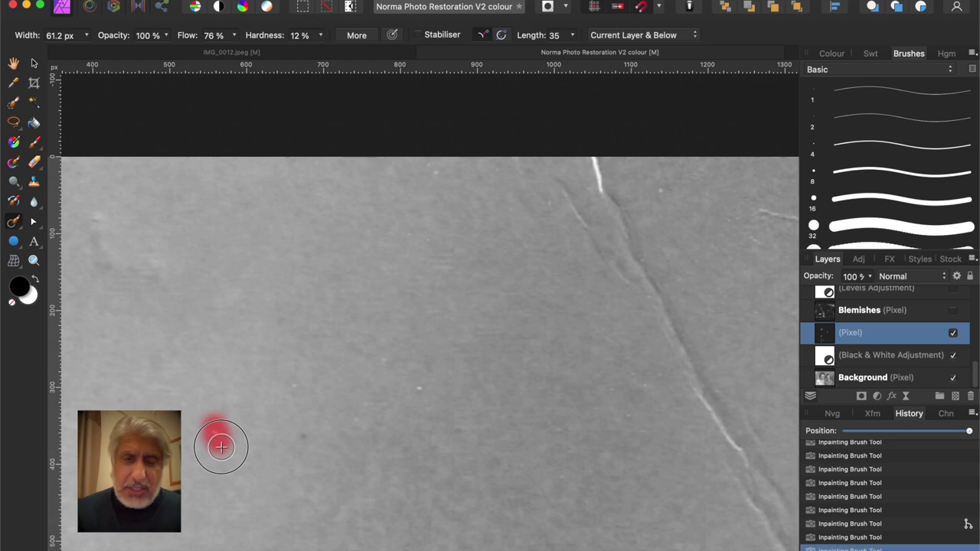
left_click_drag(412, 390, 434, 400)
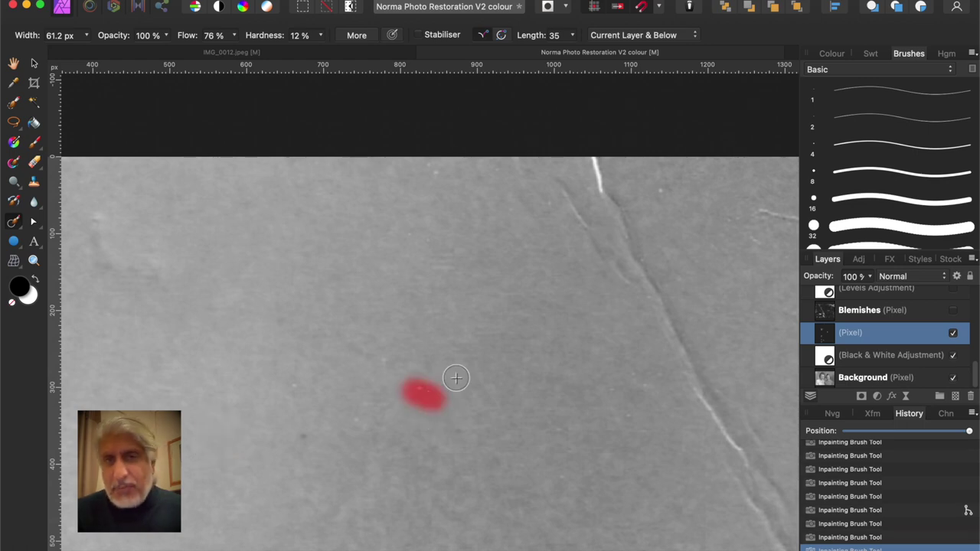
Inpaint the upper part of the long diagonal crease from the photo's top edge, plus the faint side creases, speck and short scratch beside it
left_click_drag(551, 175, 628, 279)
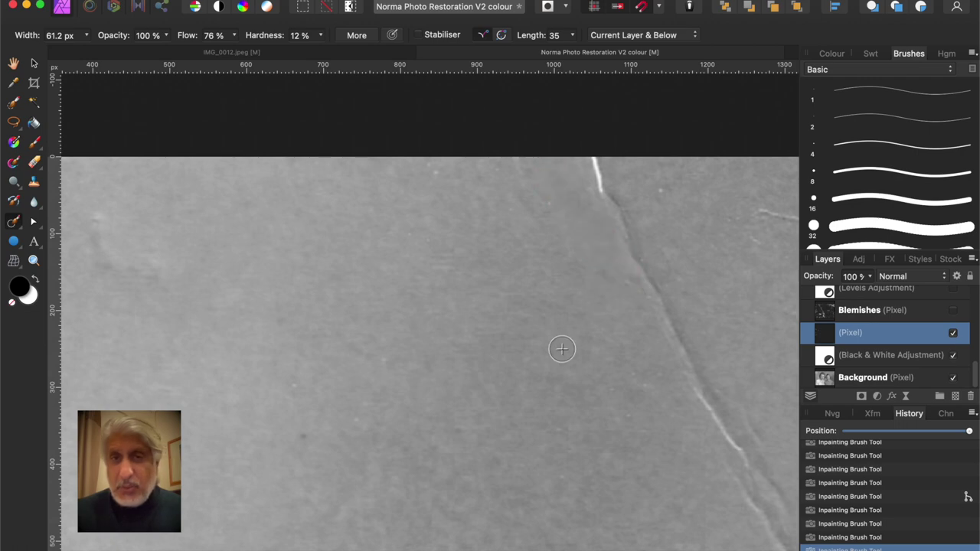
mouse_move(514, 163)
left_mouse_down()
mouse_move(521, 207)
mouse_move(559, 242)
left_mouse_up()
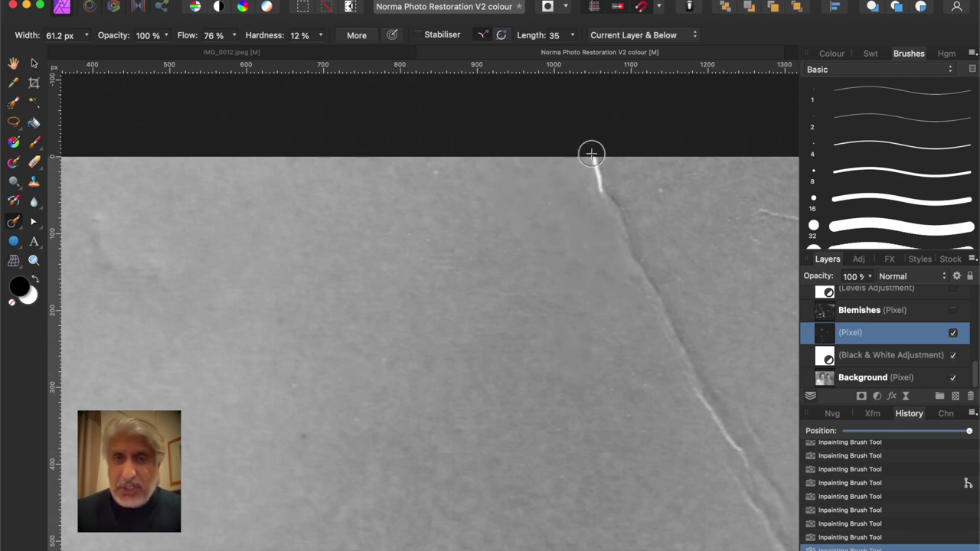
left_click_drag(595, 164, 636, 243)
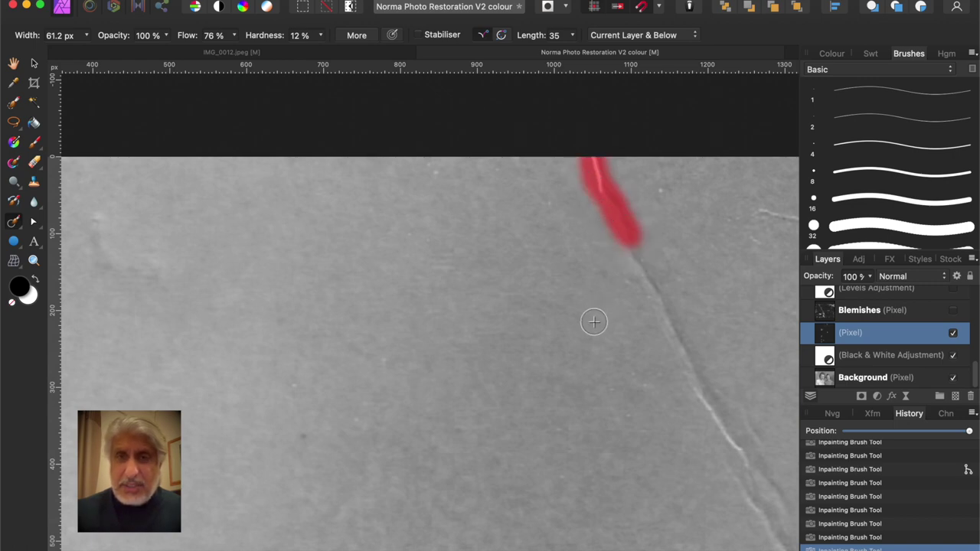
left_click_drag(594, 182, 606, 209)
left_click_drag(656, 188, 665, 206)
left_click_drag(627, 242, 711, 411)
left_click_drag(695, 357, 727, 411)
left_click_drag(738, 210, 804, 219)
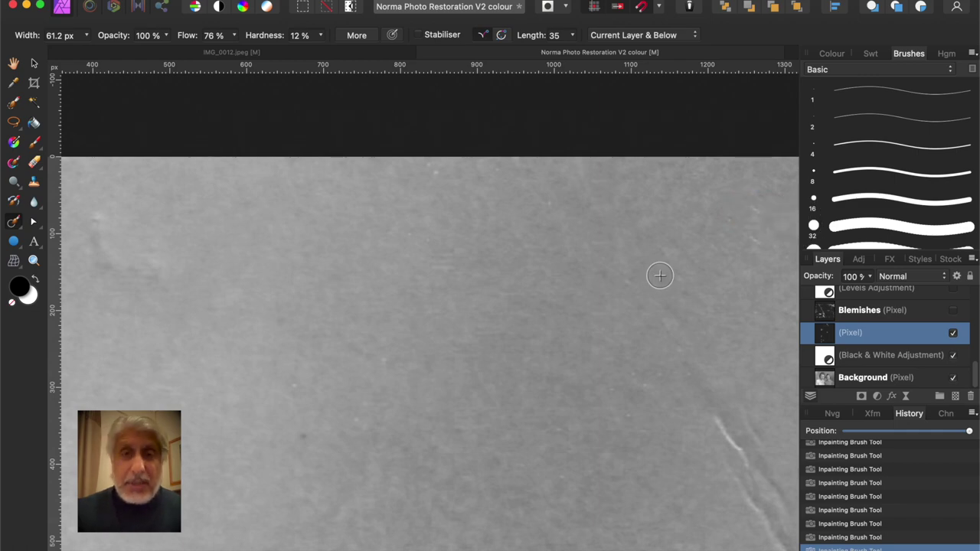
Paint out the faint mark near the photo's upper-left corner and the cluster of scratches above the woman's hair
scroll(660, 275, "down", 5)
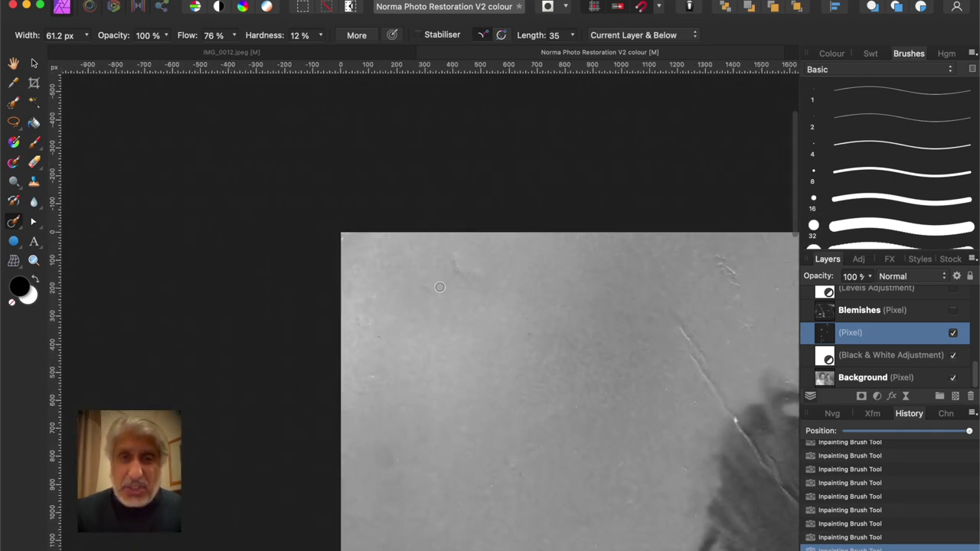
mouse_move(445, 251)
left_mouse_down()
mouse_move(459, 273)
mouse_move(484, 279)
left_mouse_up()
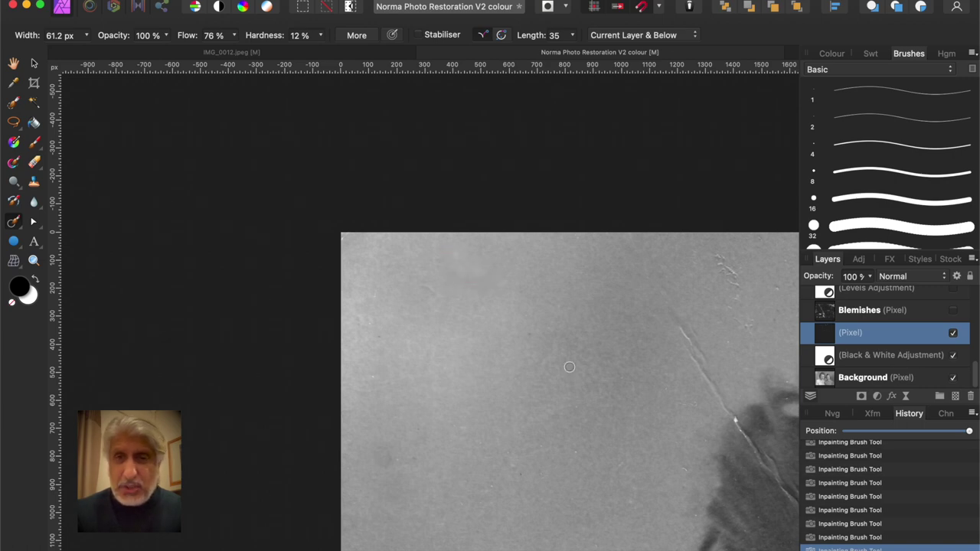
mouse_move(710, 259)
left_mouse_down()
mouse_move(735, 287)
mouse_move(721, 265)
left_mouse_up()
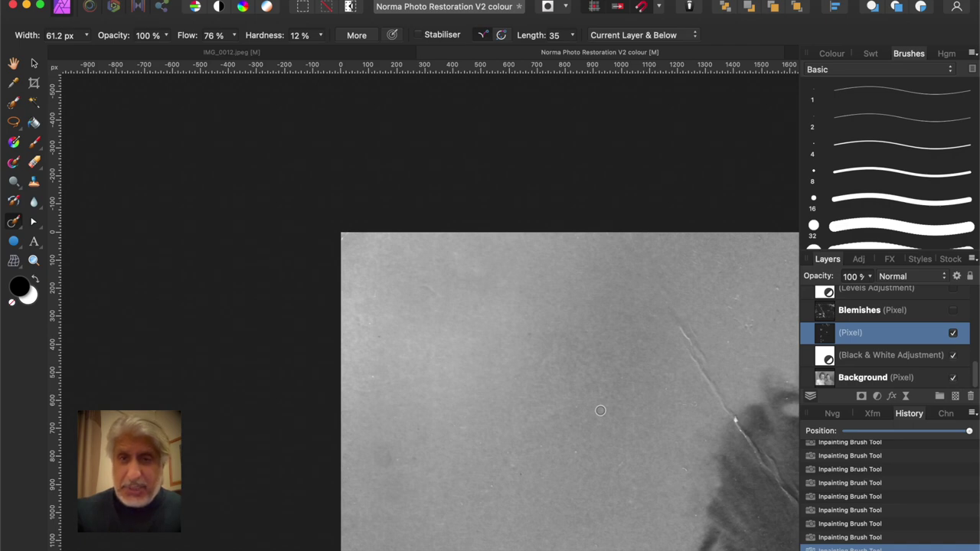
Inpaint the torn white patch in the photo's upper-right corner and the fine creases just below it
key("super+0")
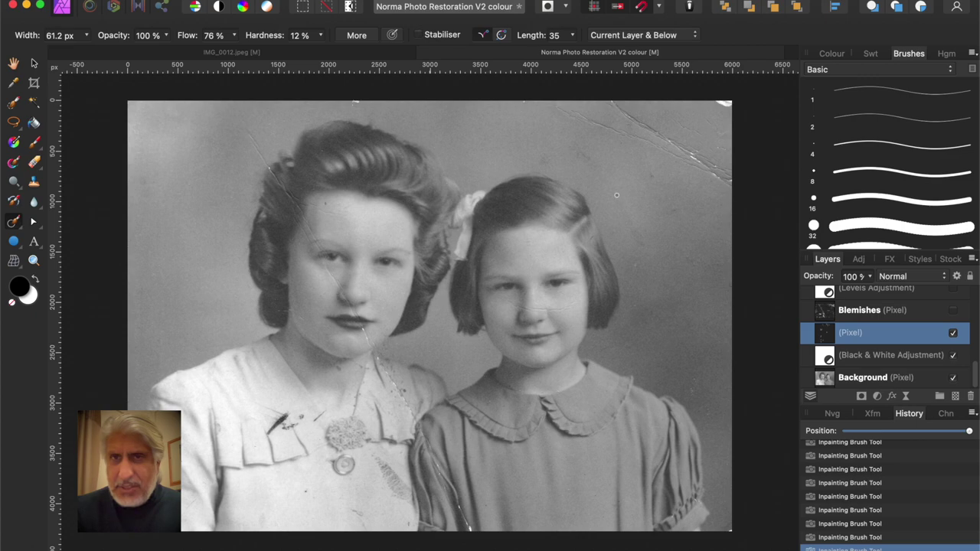
scroll(719, 95, "up", 3)
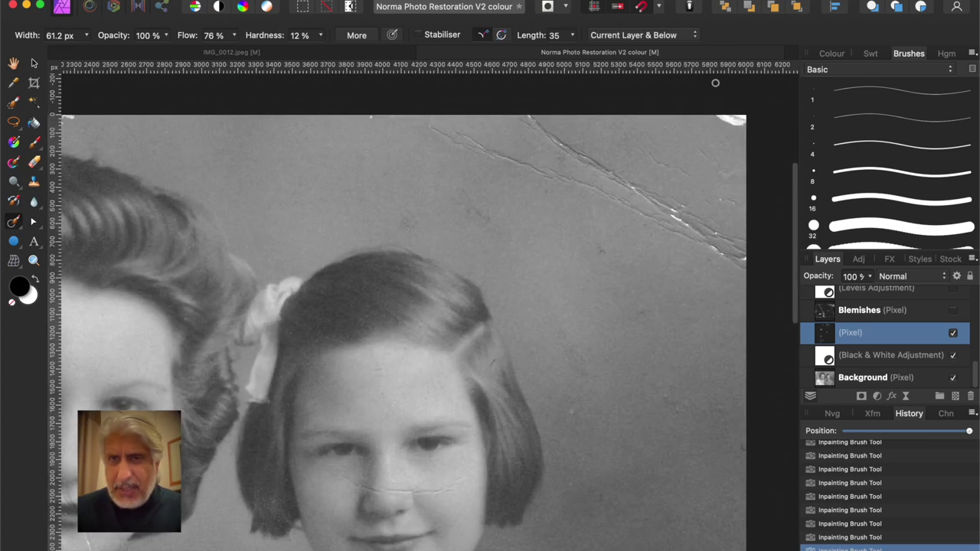
scroll(723, 132, "up", 4)
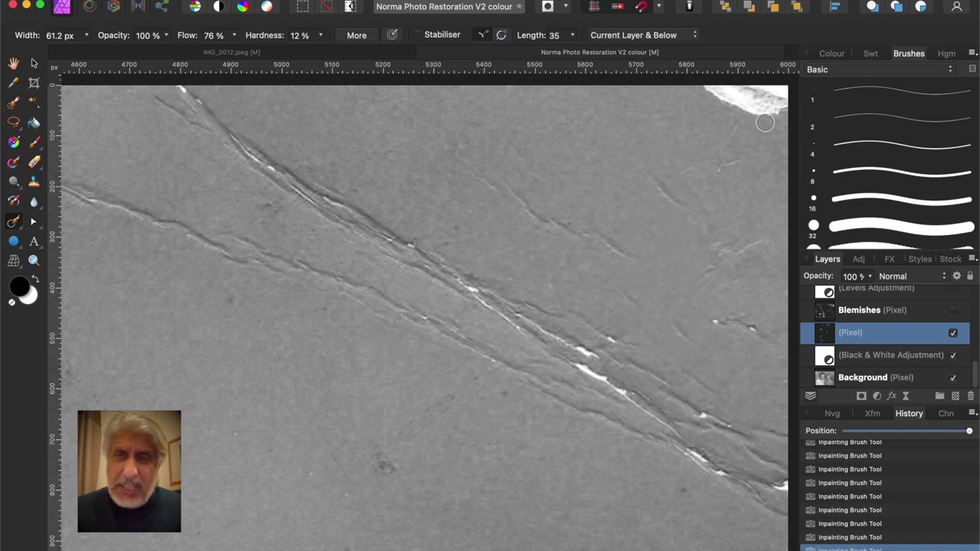
mouse_move(767, 122)
left_mouse_down()
mouse_move(699, 88)
mouse_move(749, 117)
left_mouse_up()
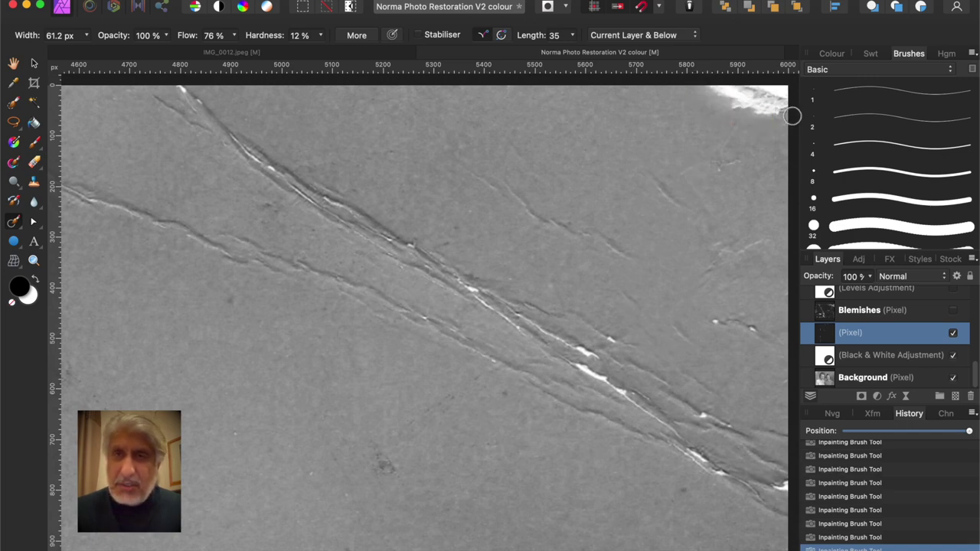
mouse_move(783, 102)
left_mouse_down()
mouse_move(714, 90)
mouse_move(767, 105)
mouse_move(713, 92)
mouse_move(748, 98)
mouse_move(775, 119)
mouse_move(789, 90)
mouse_move(777, 143)
mouse_move(712, 106)
mouse_move(701, 84)
mouse_move(756, 105)
mouse_move(744, 110)
mouse_move(778, 125)
mouse_move(778, 138)
mouse_move(765, 132)
mouse_move(776, 122)
mouse_move(715, 109)
left_mouse_up()
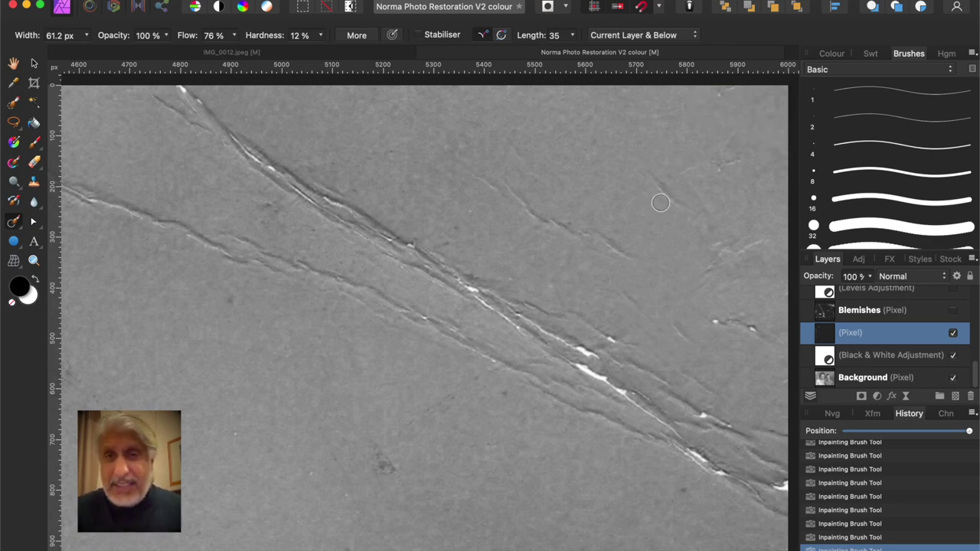
mouse_move(652, 177)
left_mouse_down()
mouse_move(737, 265)
mouse_move(759, 250)
left_mouse_up()
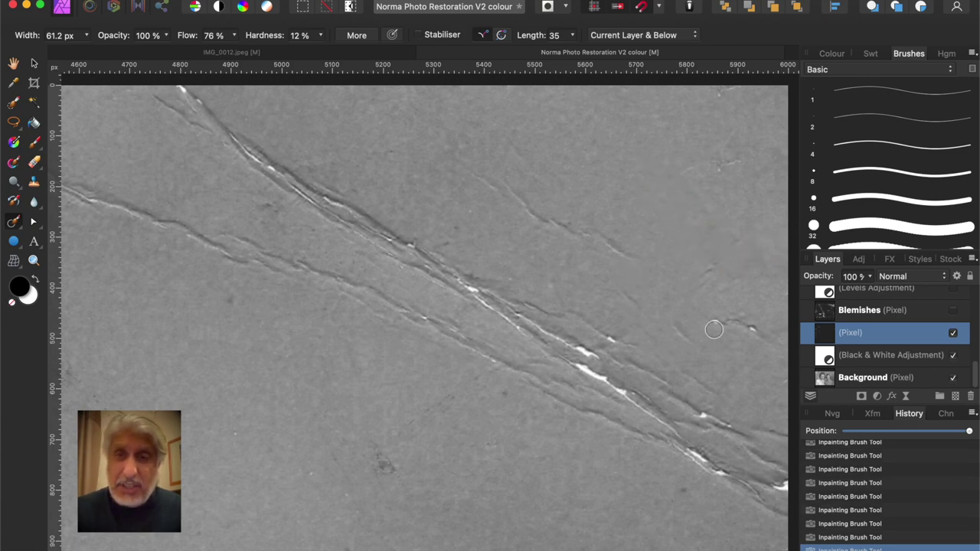
Inpaint the faint fine creases and short scratches in the background between the long diagonal crease and the photo's upper-right corner
mouse_move(716, 327)
left_mouse_down()
mouse_move(781, 339)
mouse_move(774, 345)
left_mouse_up()
mouse_move(632, 255)
left_mouse_down()
mouse_move(590, 232)
mouse_move(540, 223)
left_mouse_up()
left_click_drag(522, 205, 474, 174)
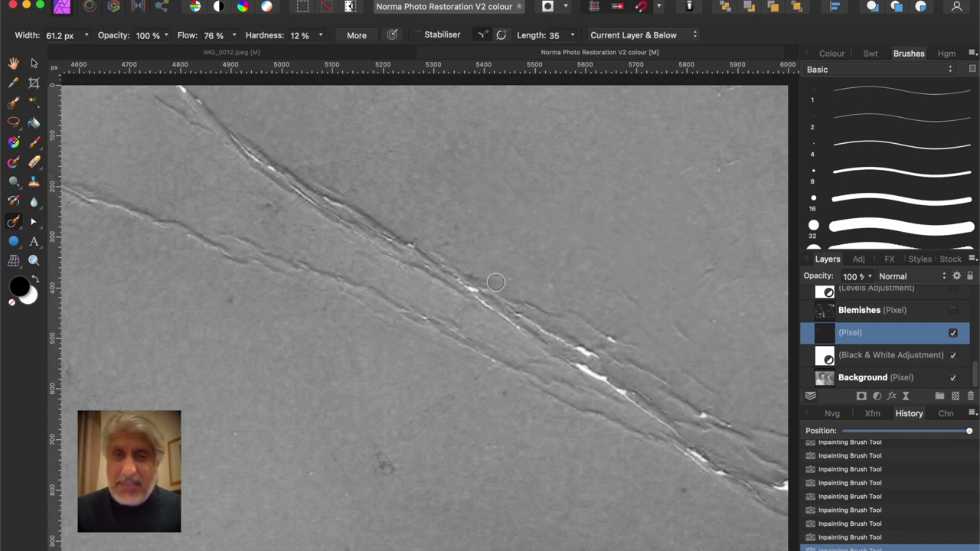
left_click_drag(681, 332, 694, 342)
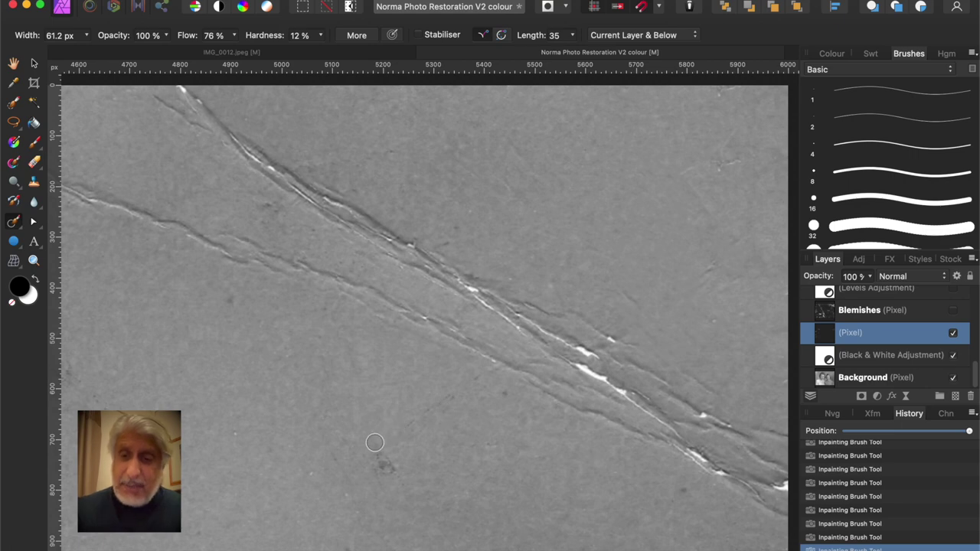
Enlarge the inpainting brush to 93.1 px and inpaint the dark smudge below the creases and the side crease near the photo's top edge
key("bracketright")
key("bracketright")
key("bracketright")
left_click_drag(373, 444, 404, 470)
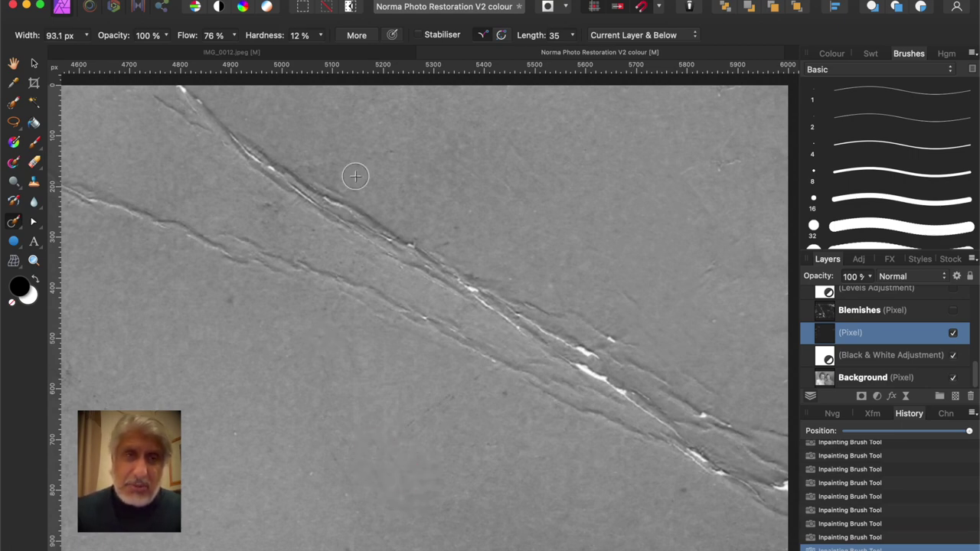
left_click_drag(145, 98, 206, 138)
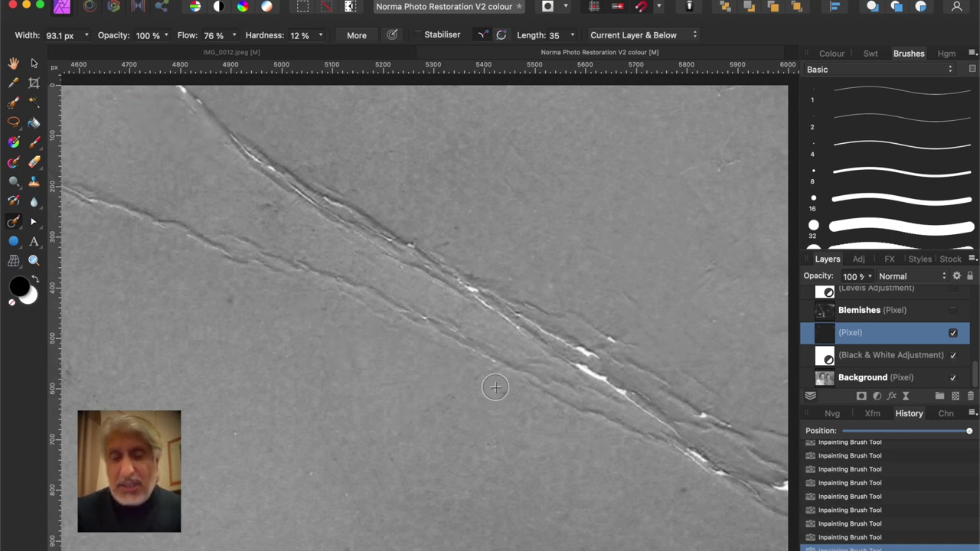
Inpaint the small dark blotch and the short diagonal ink stroke on the woman's blouse, between the large ink mark and the brooch
scroll(500, 391, "down", 8)
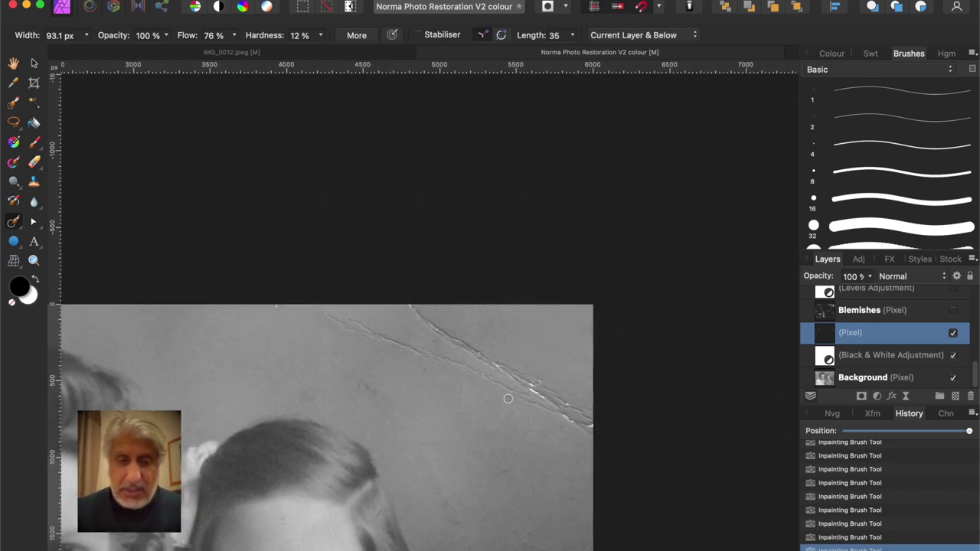
key("super+0")
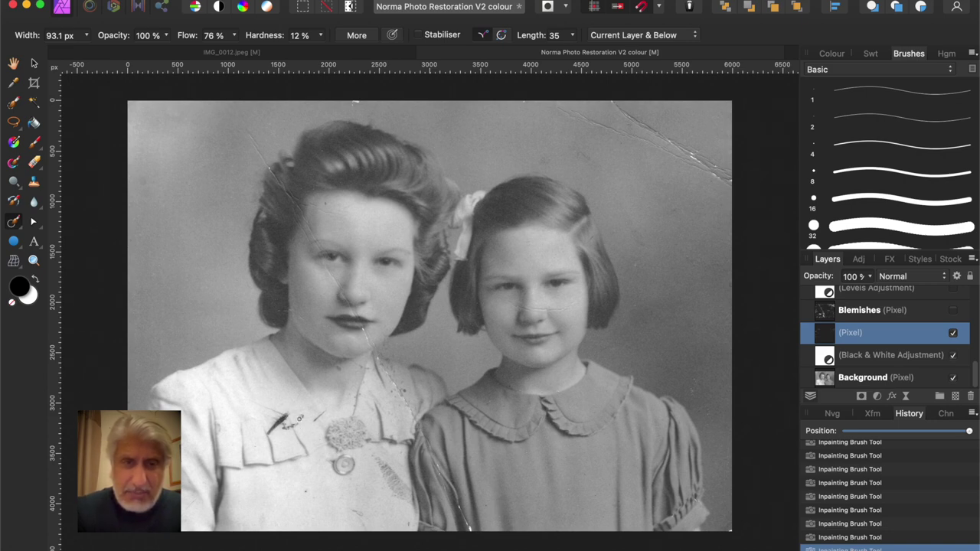
scroll(300, 418, "up", 10)
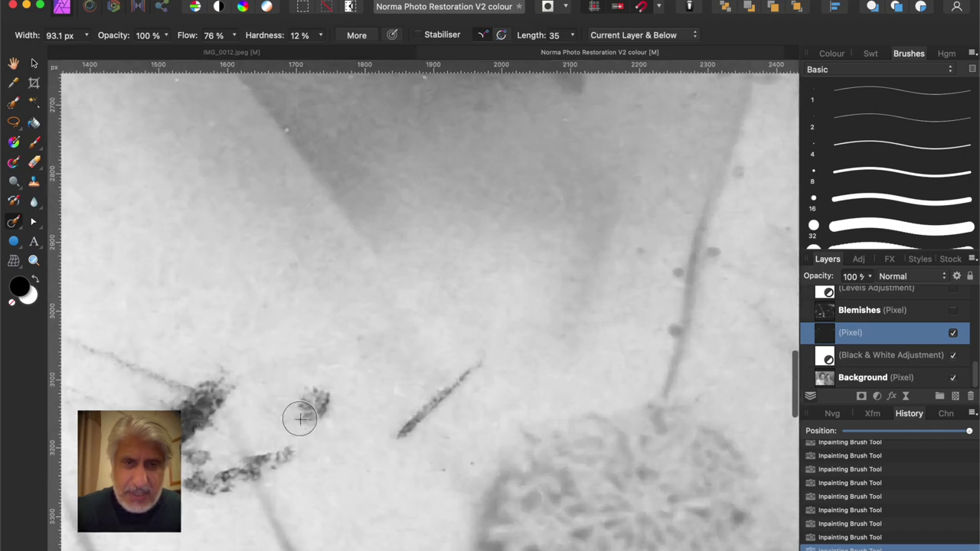
mouse_move(306, 420)
left_mouse_down()
mouse_move(322, 395)
mouse_move(300, 419)
left_mouse_up()
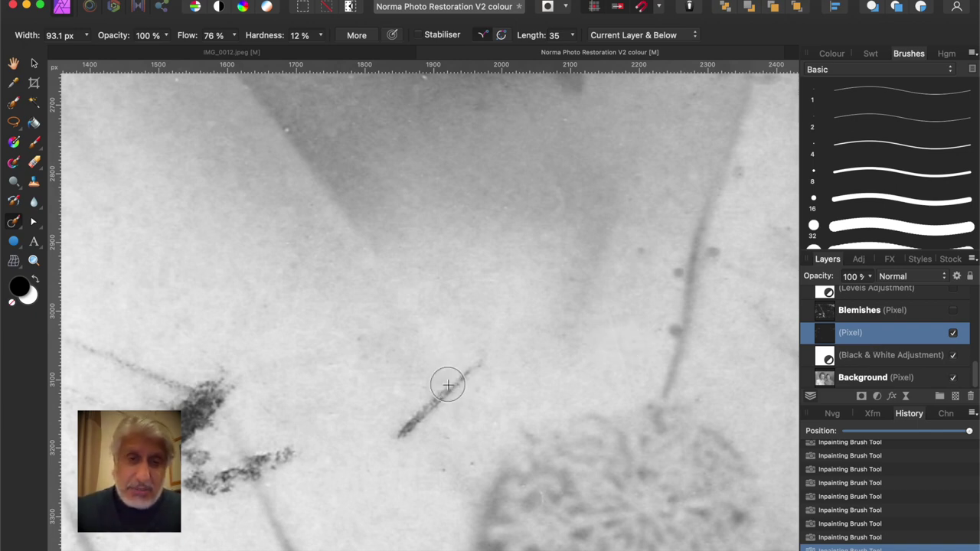
mouse_move(468, 370)
left_mouse_down()
mouse_move(409, 411)
mouse_move(383, 449)
left_mouse_up()
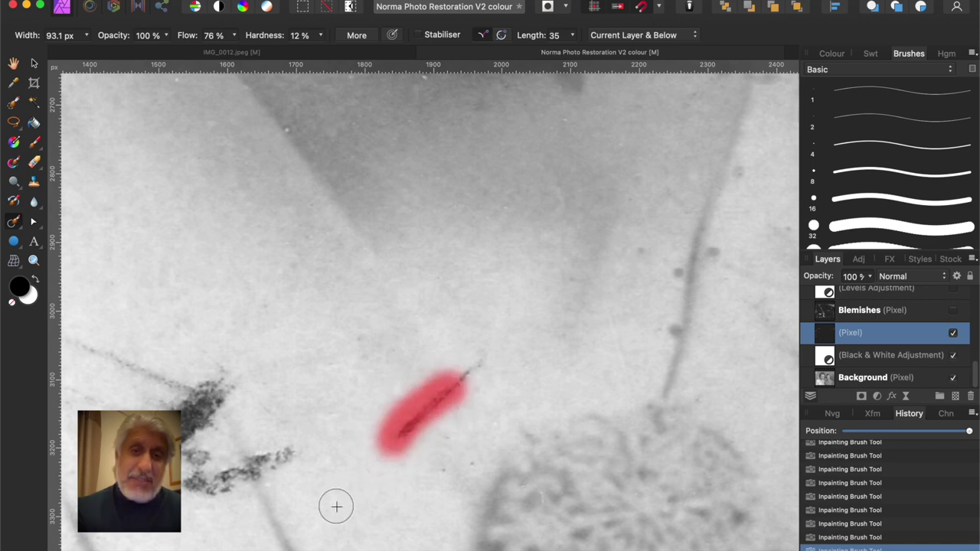
left_click_drag(458, 381, 481, 360)
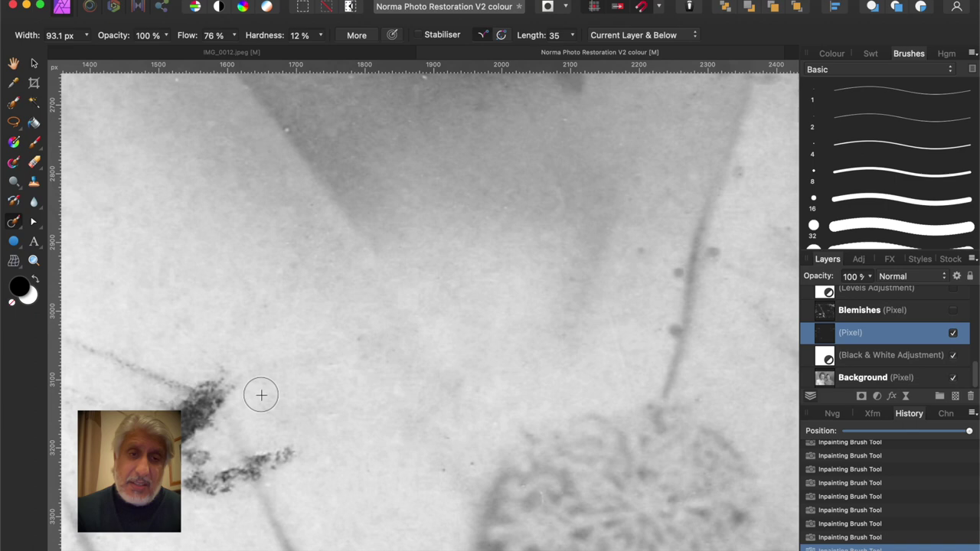
Inpaint the outer ends of the dark ink marks on the blouse and part of the faint line beside them
mouse_move(287, 443)
left_mouse_down()
mouse_move(289, 482)
mouse_move(262, 437)
mouse_move(263, 464)
mouse_move(283, 463)
left_mouse_up()
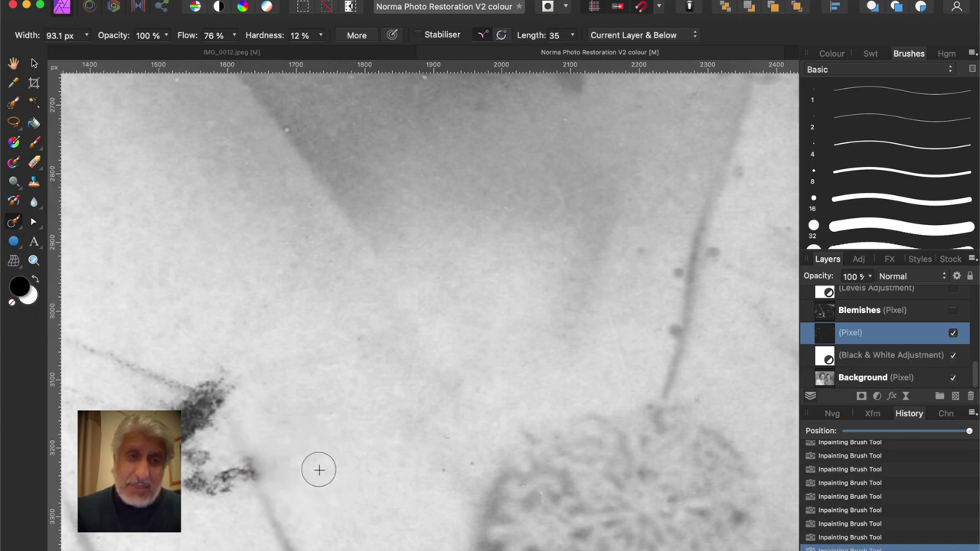
mouse_move(199, 372)
left_mouse_down()
mouse_move(230, 381)
mouse_move(215, 385)
mouse_move(196, 369)
left_mouse_up()
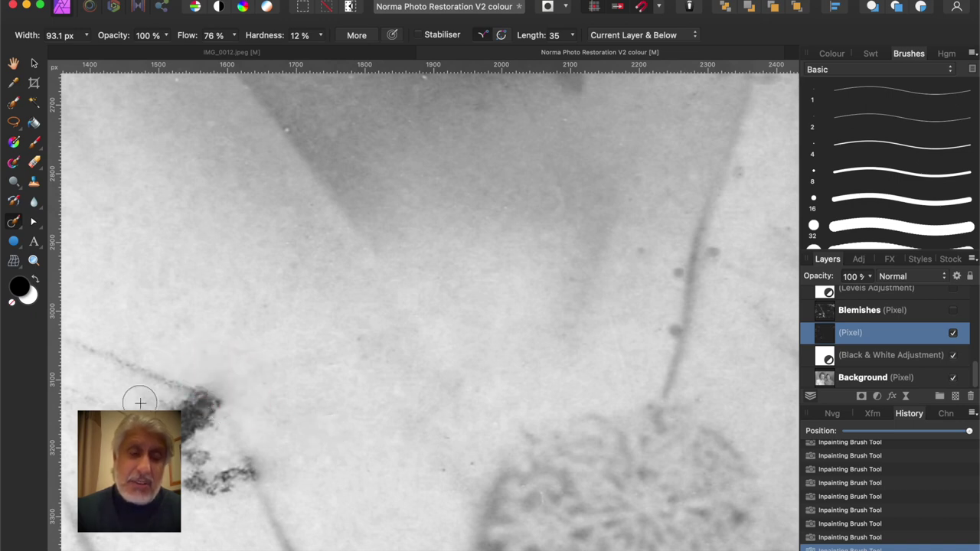
left_click_drag(92, 405, 119, 394)
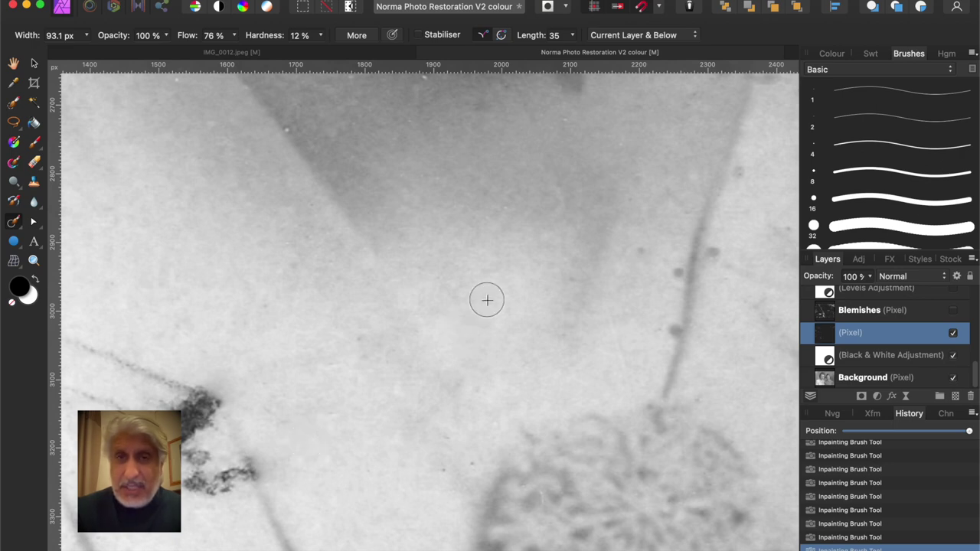
Inpaint the dark spots on the woman's neck below her chin and beside the collar
scroll(487, 300, "down", 5)
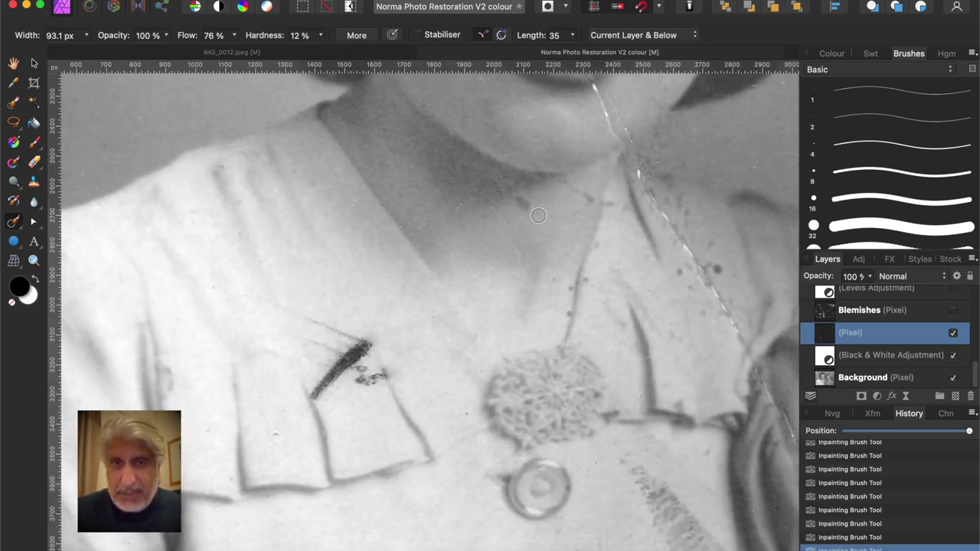
left_click_drag(535, 215, 512, 199)
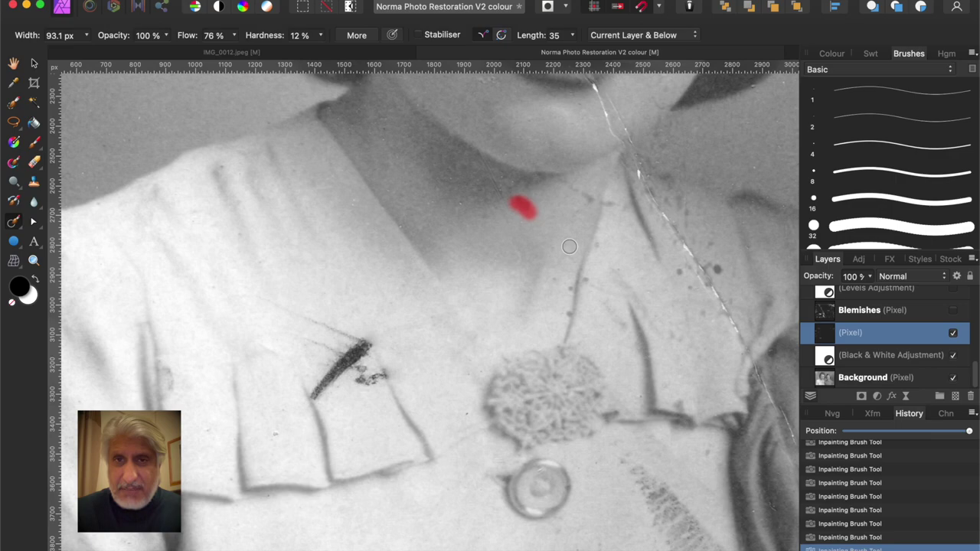
left_click_drag(592, 204, 562, 183)
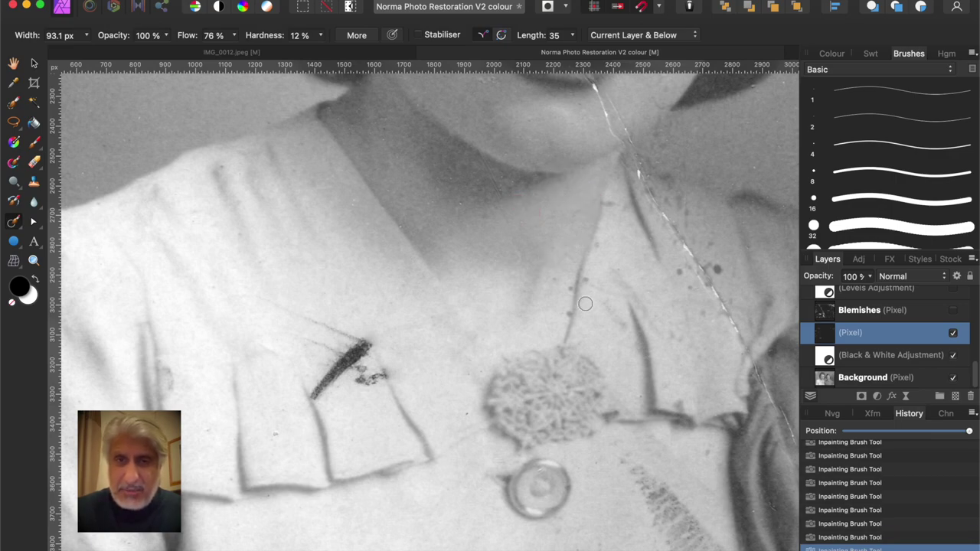
Reduce the inpainting brush to 41.3 px and inpaint the four round dark spots along the thin dark line above the brooch
scroll(585, 304, "up", 5)
scroll(584, 299, "up", 3)
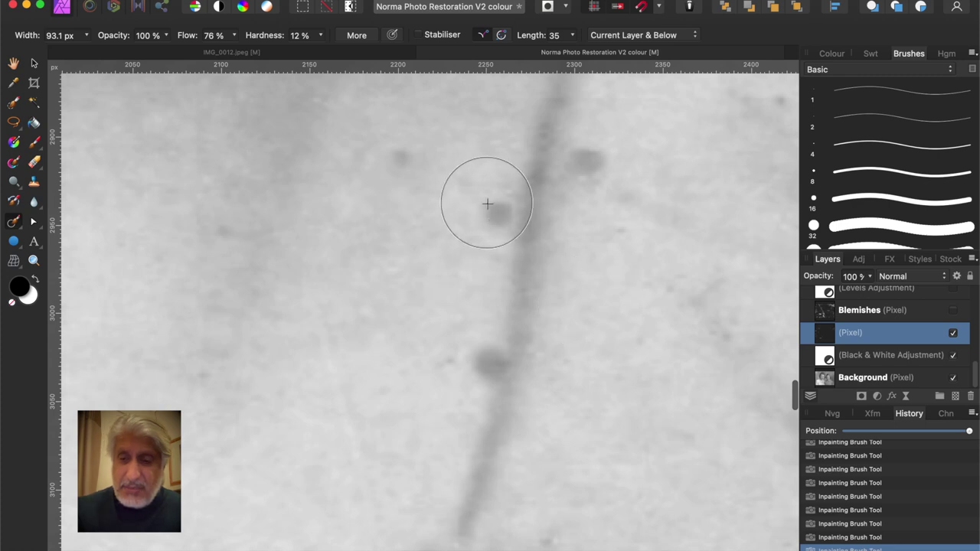
key("bracketleft")
key("bracketleft")
key("bracketleft")
key("bracketleft")
key("bracketleft")
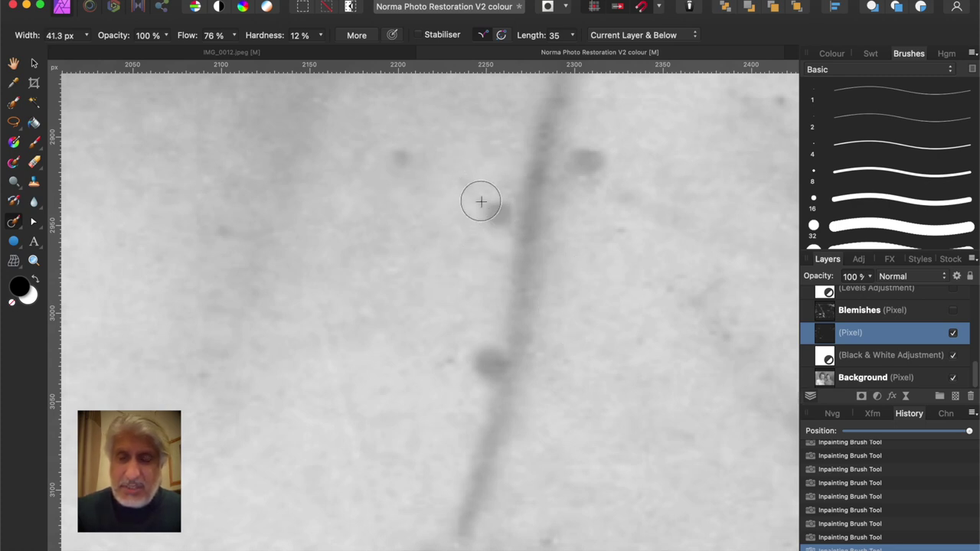
left_click(493, 205)
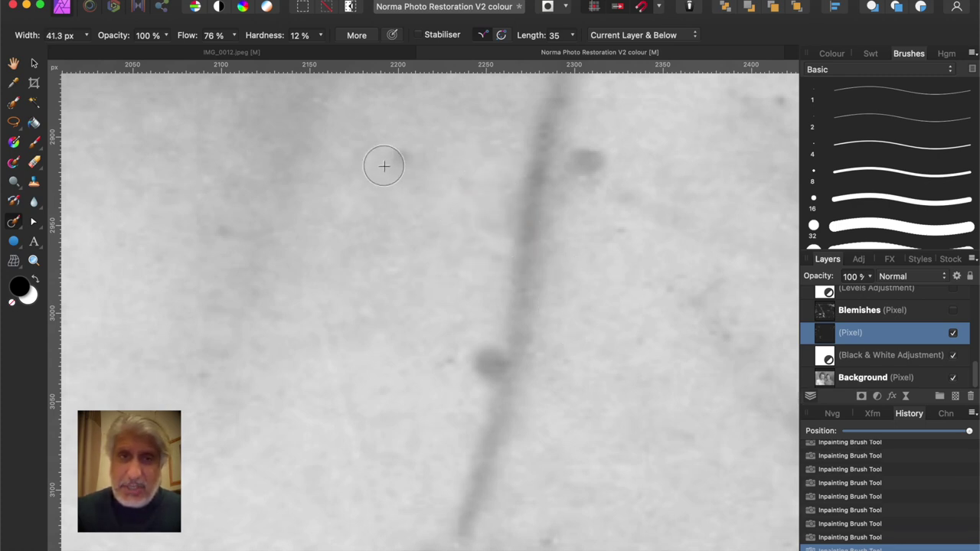
left_click(406, 158)
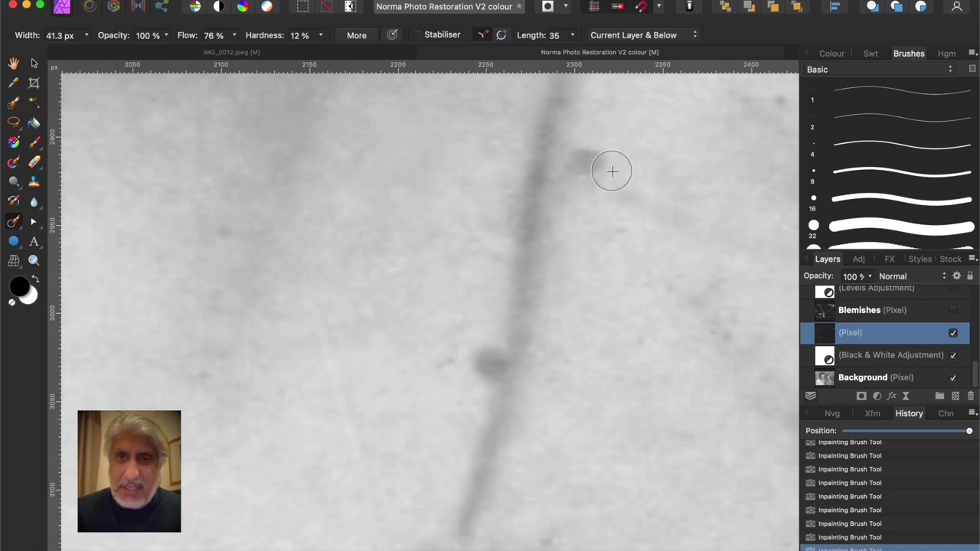
left_click(575, 159)
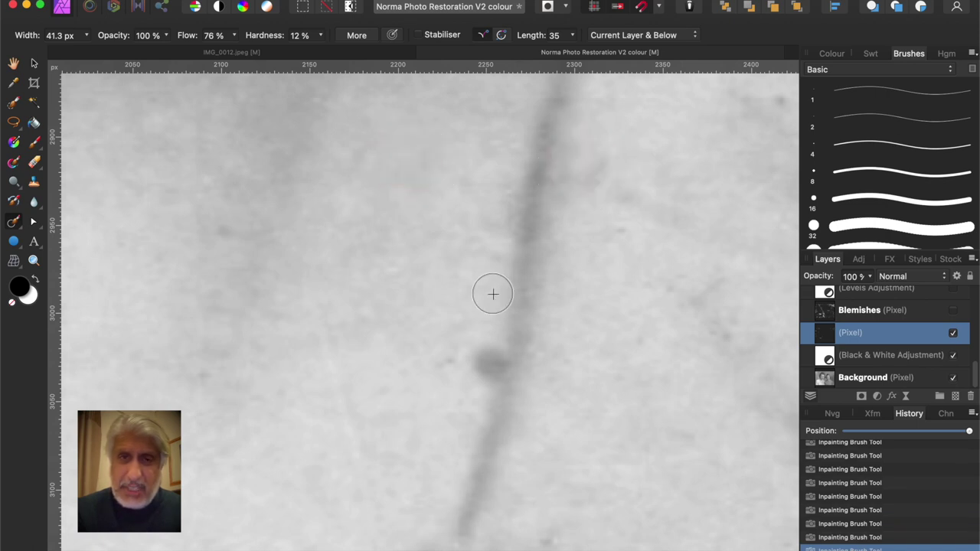
left_click_drag(490, 353, 486, 375)
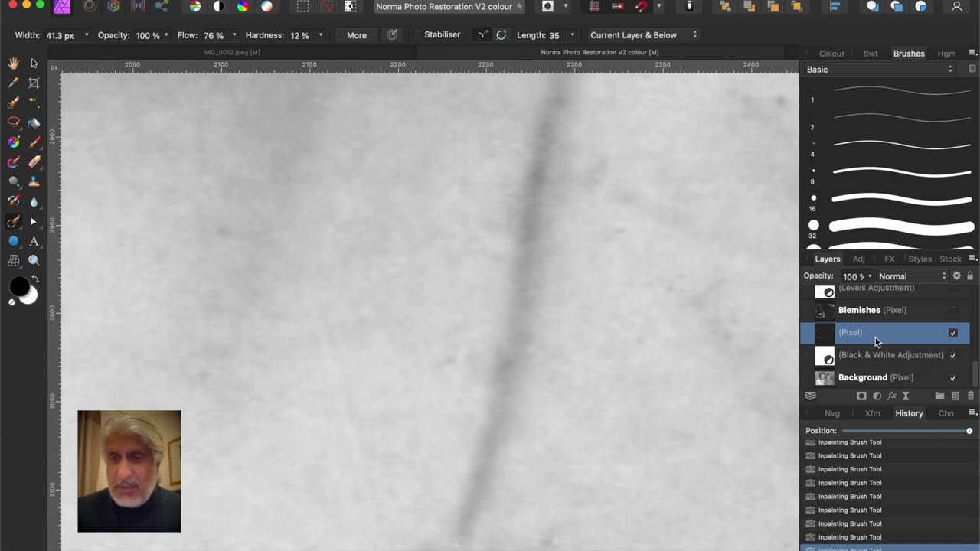
Hide the working pixel layer and show the finished Blemishes layer instead
left_click(953, 336)
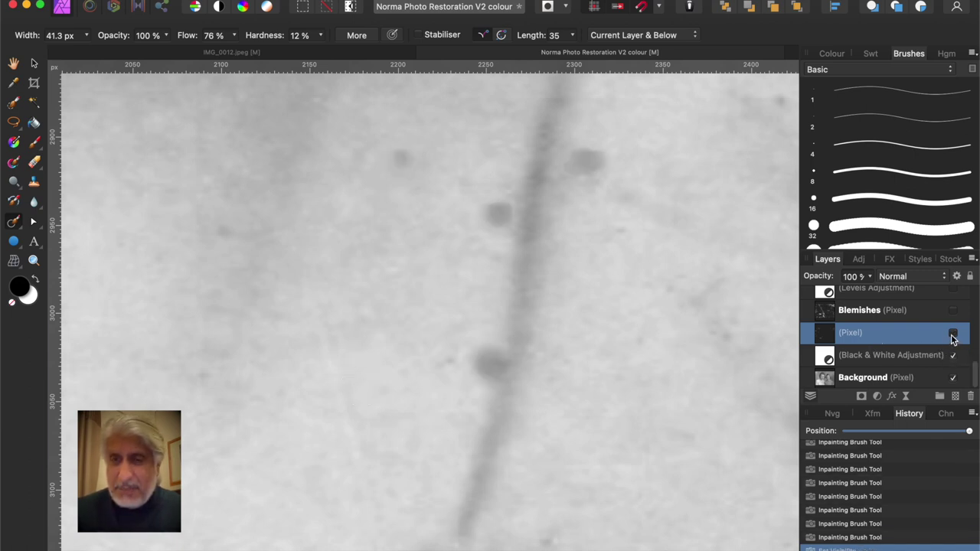
scroll(906, 360, "up", 1)
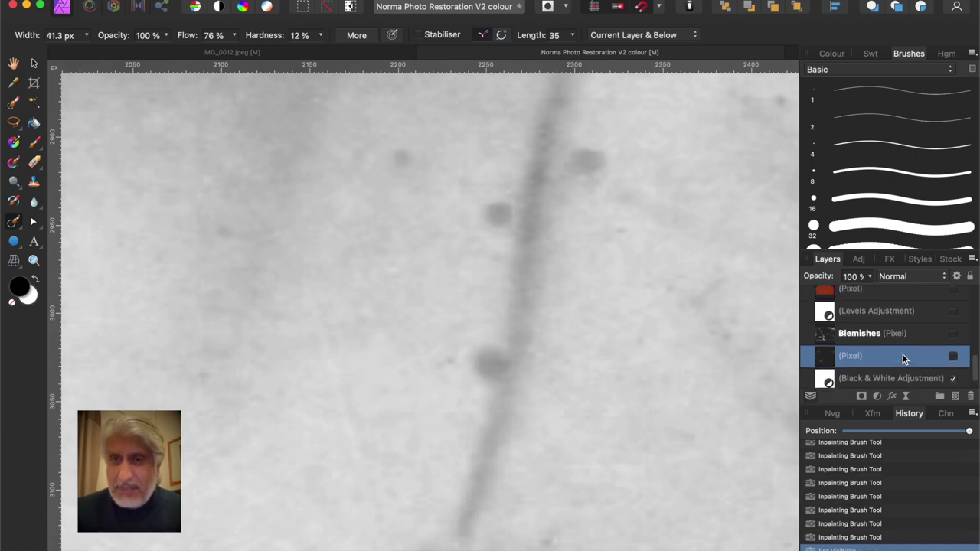
left_click(953, 337)
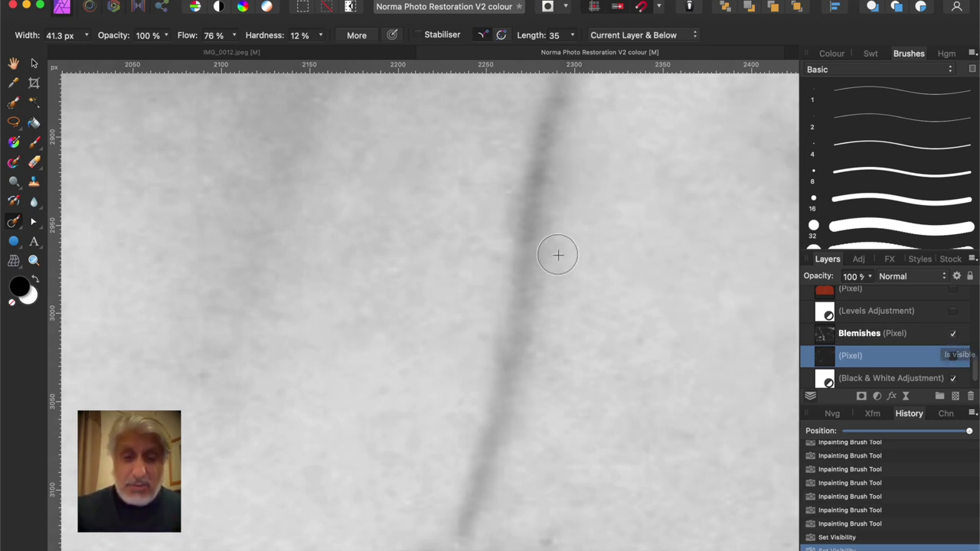
Compare the damage across the woman's hair and face with the Blemishes layer hidden and shown
key("super+0")
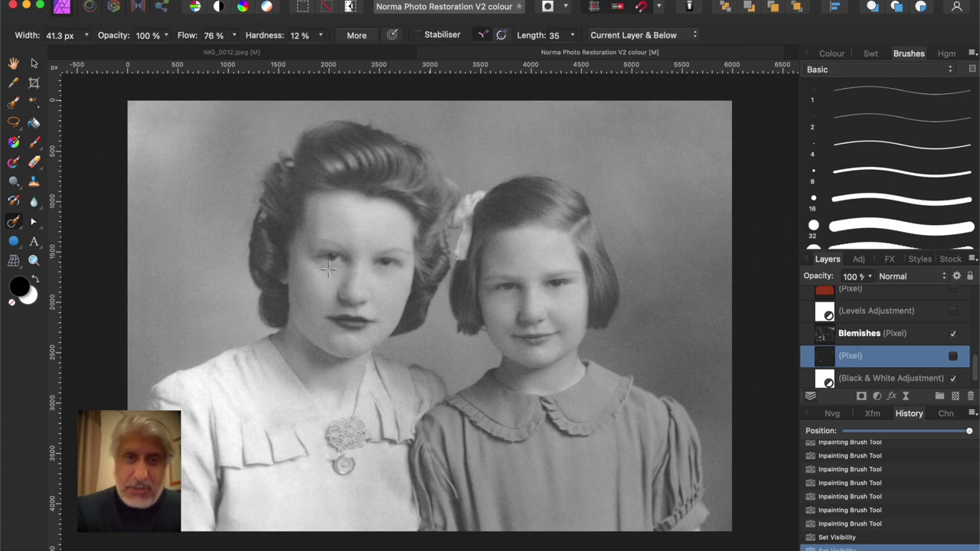
scroll(327, 268, "up", 5)
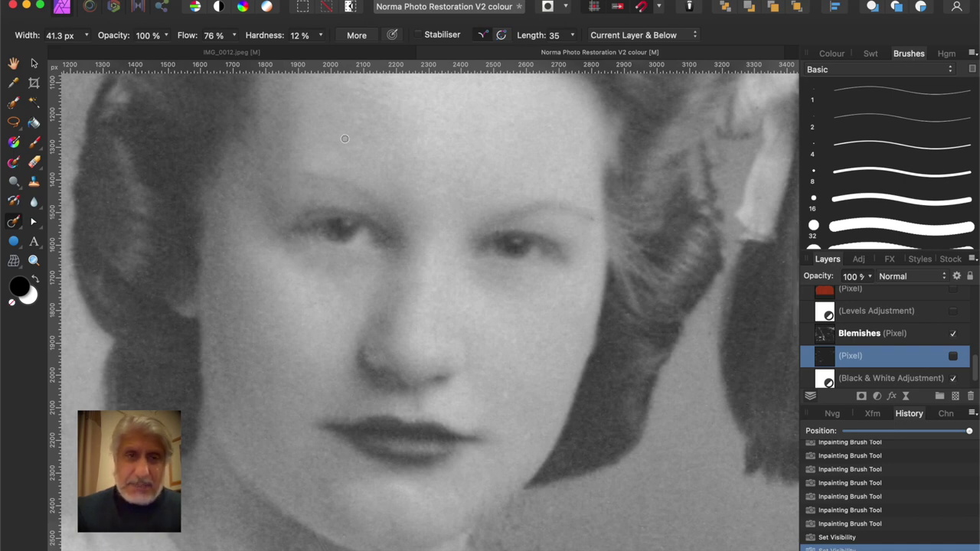
left_click_drag(345, 139, 379, 269)
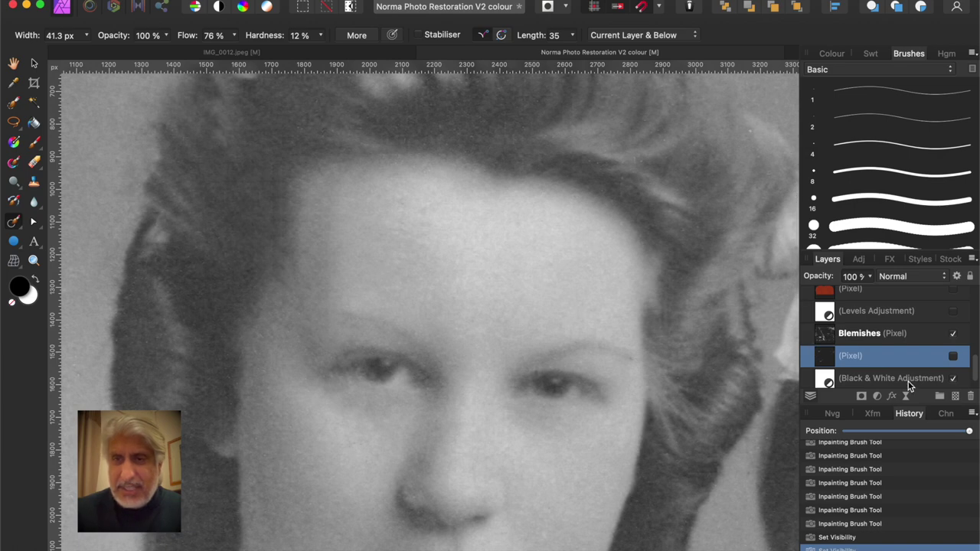
left_click(953, 338)
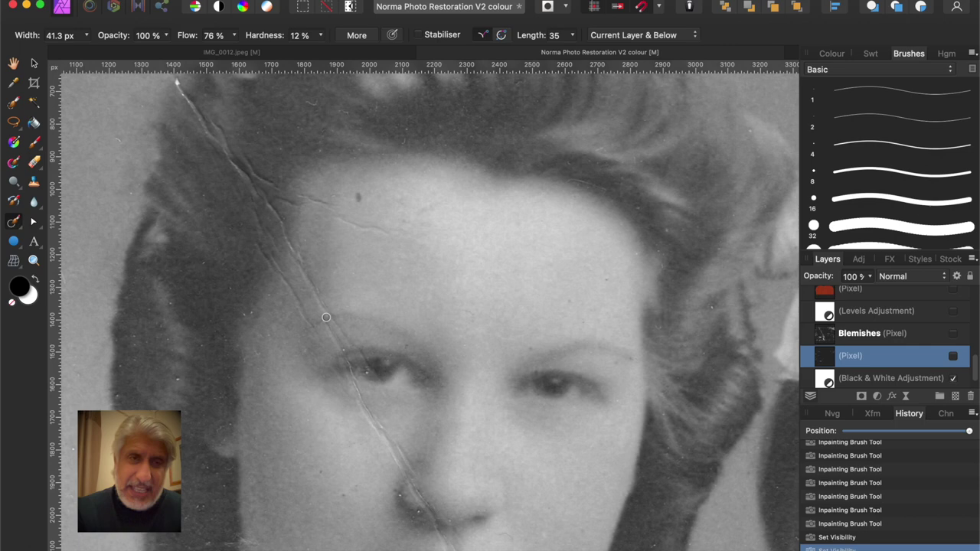
left_click(953, 358)
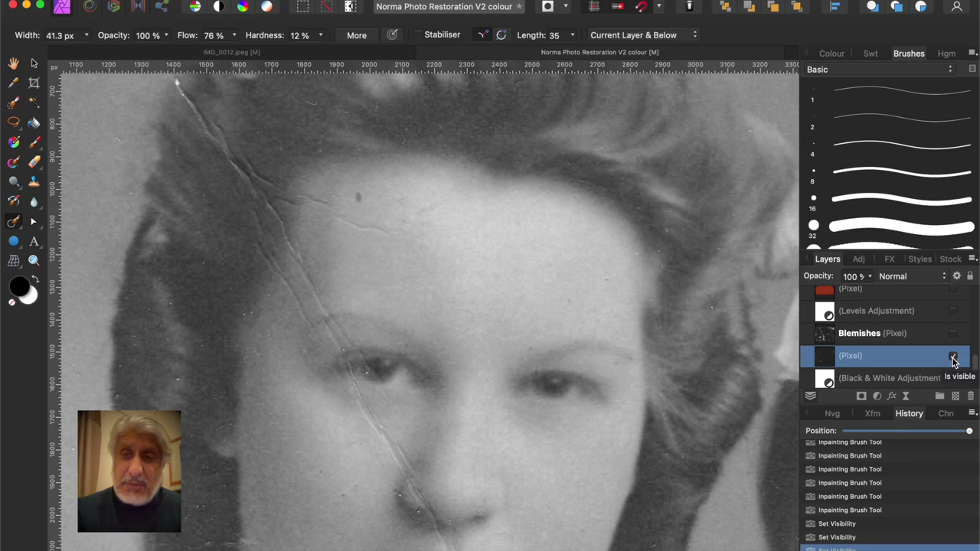
left_click(953, 336)
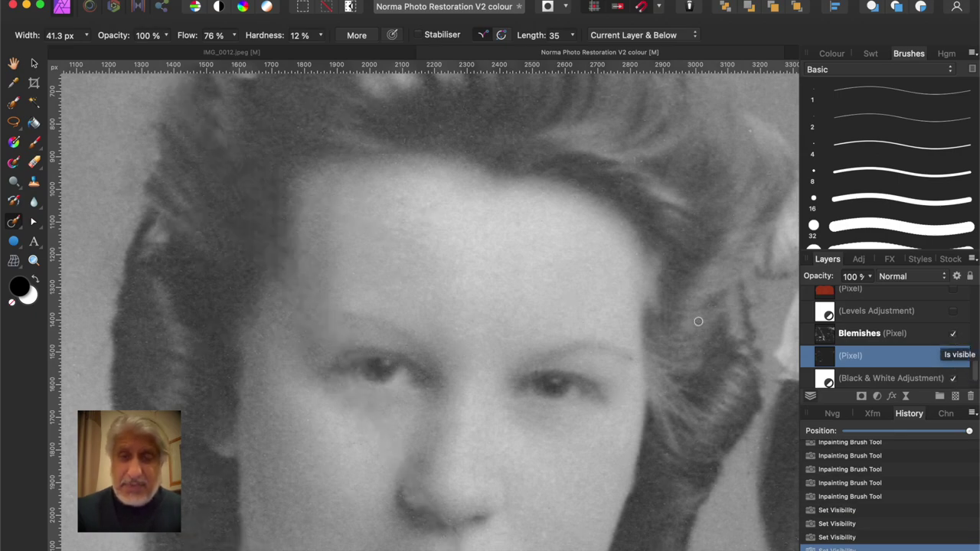
scroll(659, 322, "down", 5)
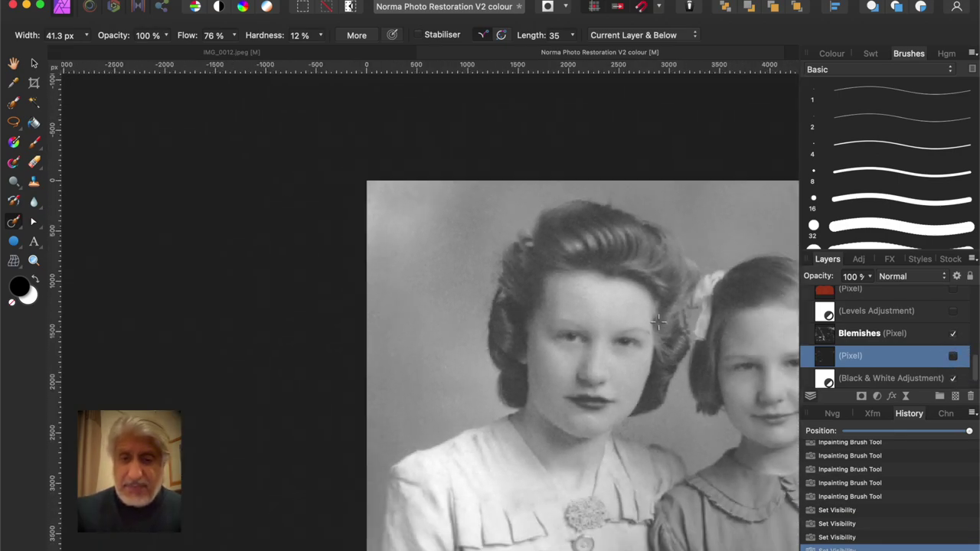
scroll(659, 321, "right", 6)
scroll(658, 322, "down", 2)
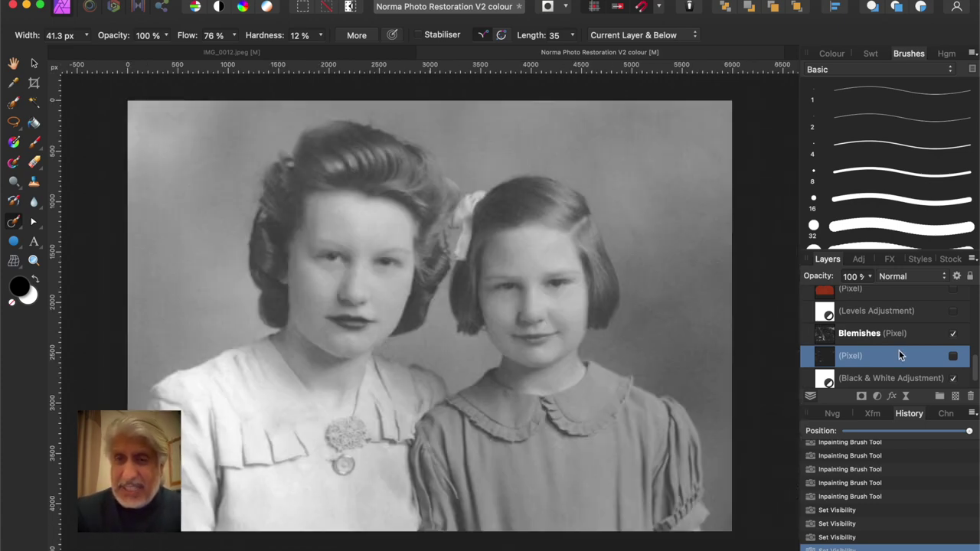
Add a default Curves adjustment to the portrait
scroll(898, 350, "up", 1)
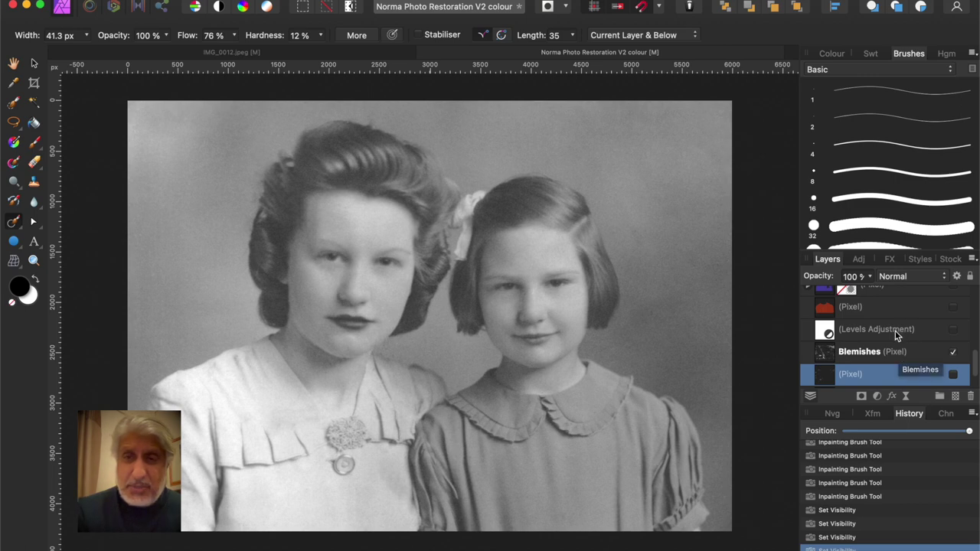
left_click(858, 259)
scroll(848, 314, "down", 5)
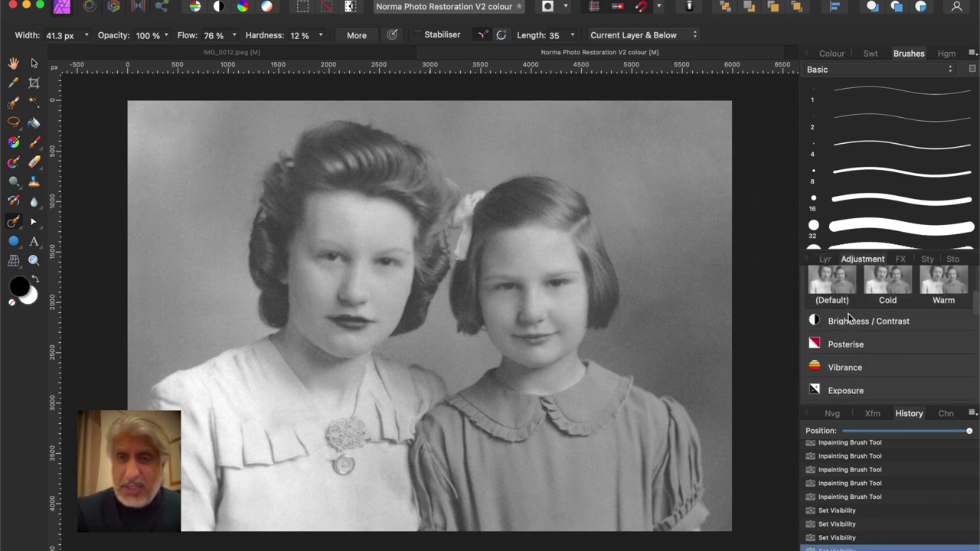
scroll(856, 306, "up", 5)
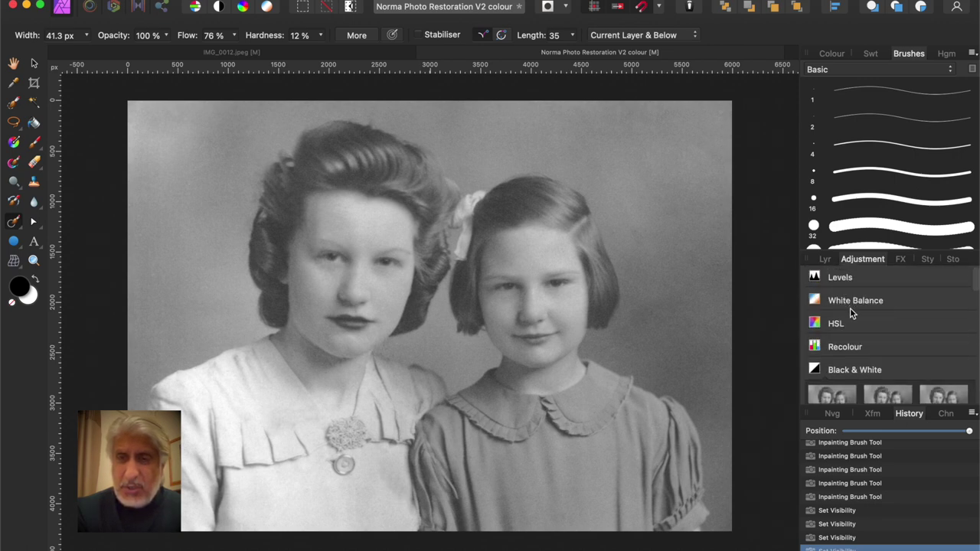
scroll(850, 308, "down", 5)
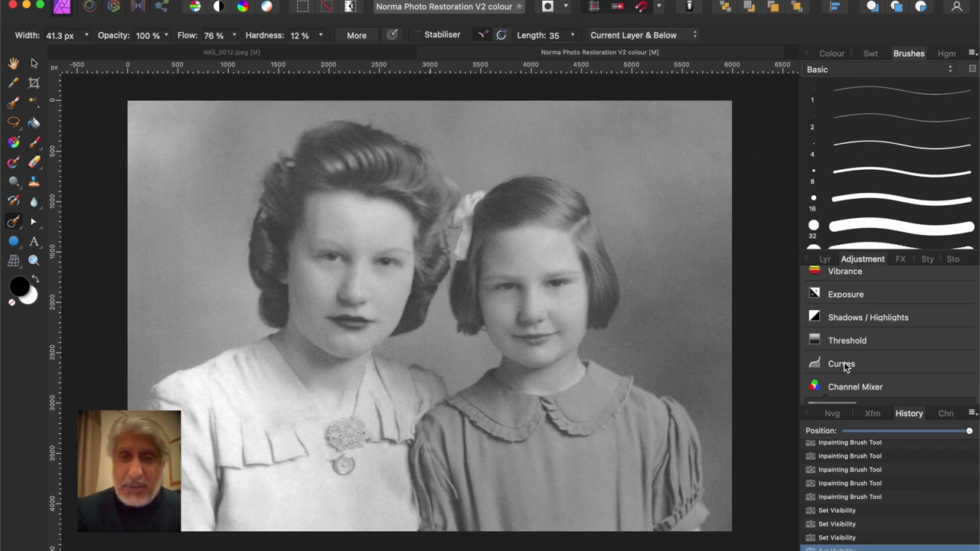
left_click(844, 366)
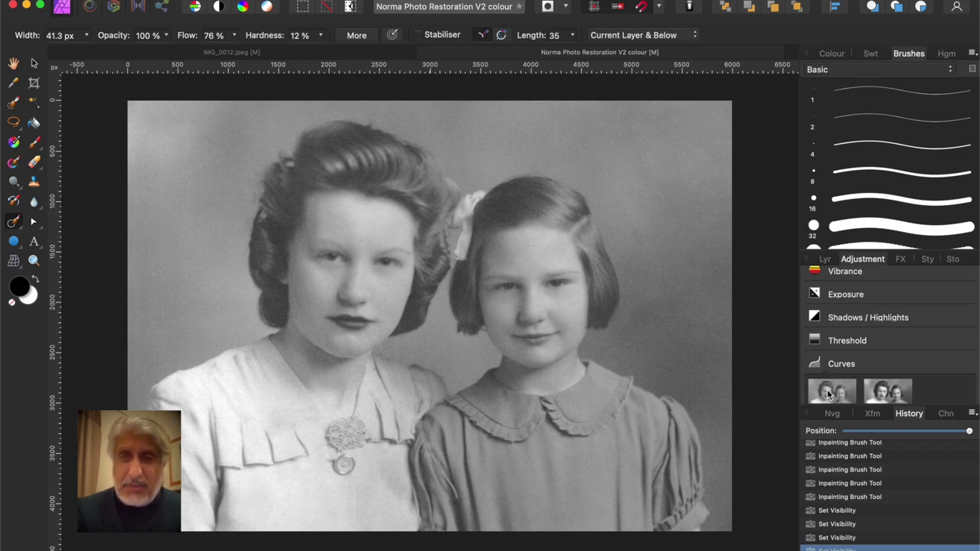
left_click(831, 392)
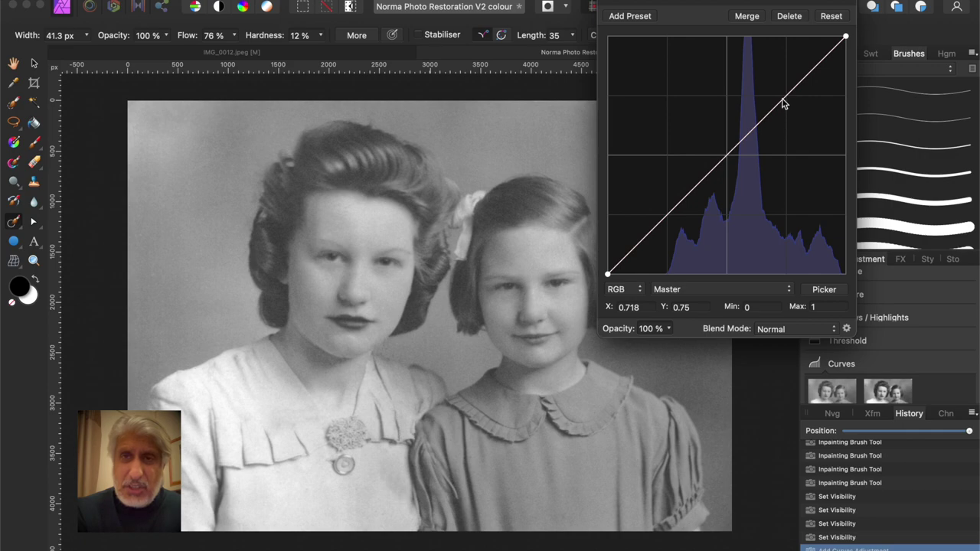
Try a gentle S-curve with raised highlights and lowered shadows, and delete the Curves adjustment
mouse_move(783, 103)
left_mouse_down()
mouse_move(768, 87)
mouse_move(780, 96)
mouse_move(773, 93)
left_mouse_up()
left_click_drag(674, 202, 686, 217)
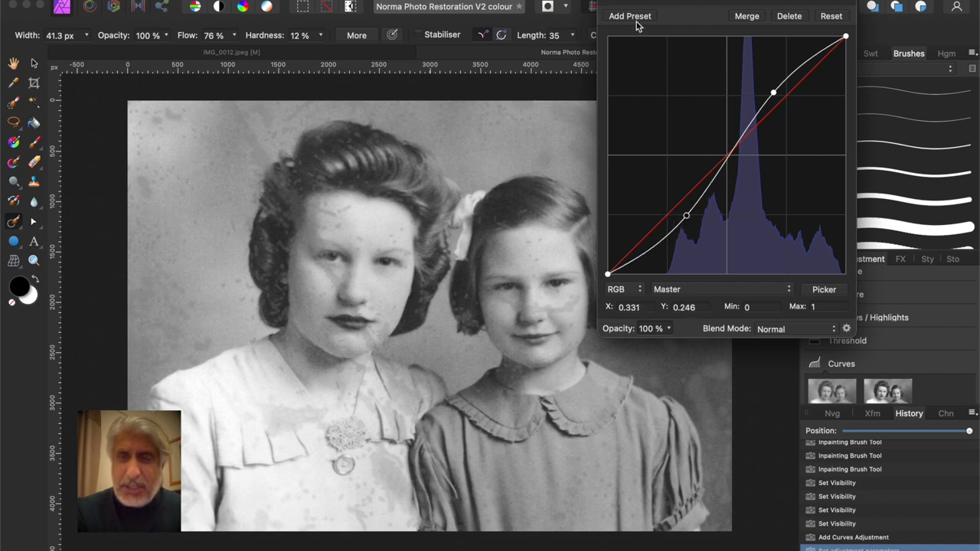
left_click(789, 17)
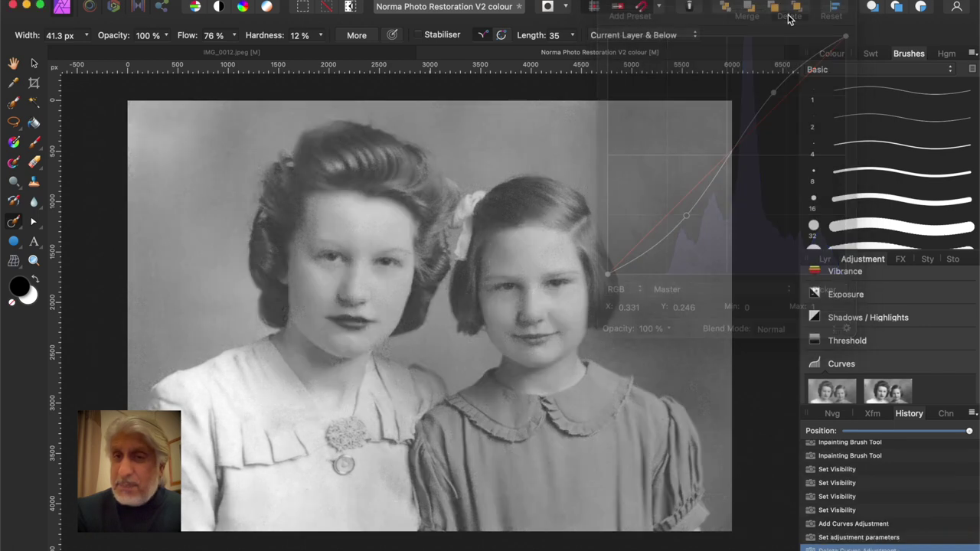
Show the existing Levels Adjustment layer above the Blemishes layer
left_click(829, 259)
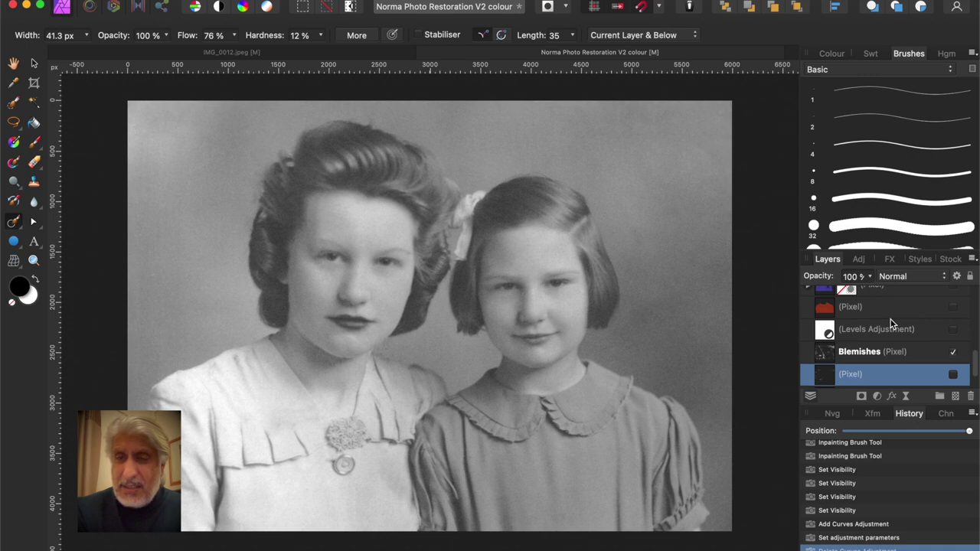
scroll(890, 319, "down", 3)
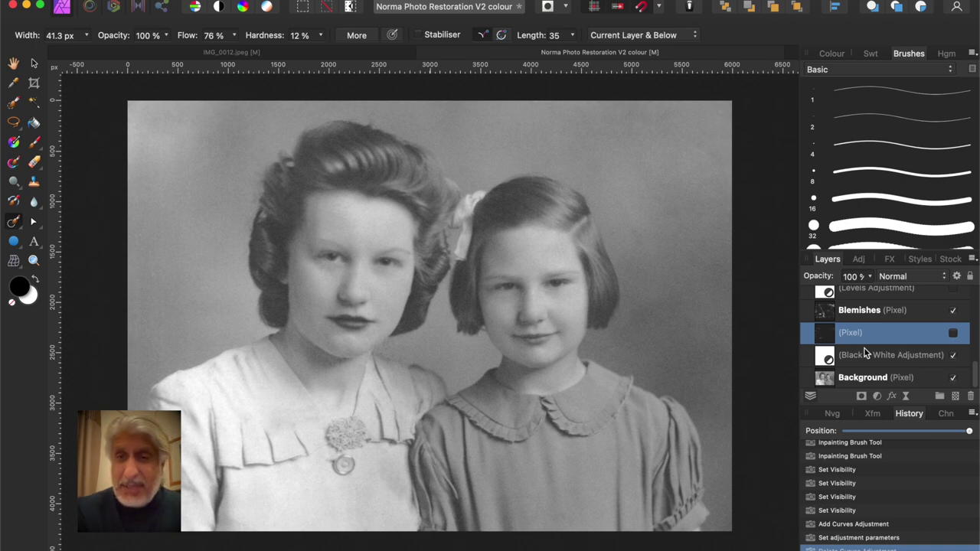
scroll(892, 346, "up", 3)
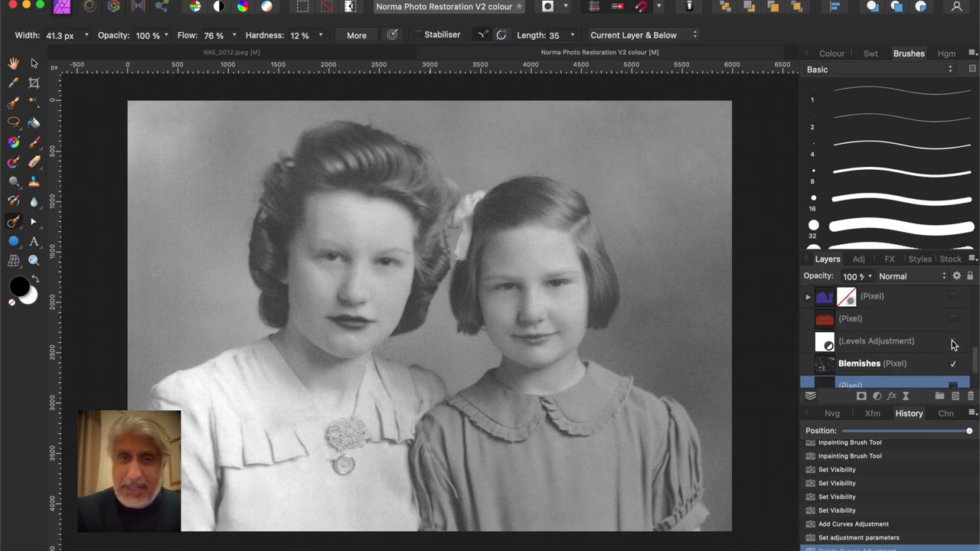
left_click(953, 342)
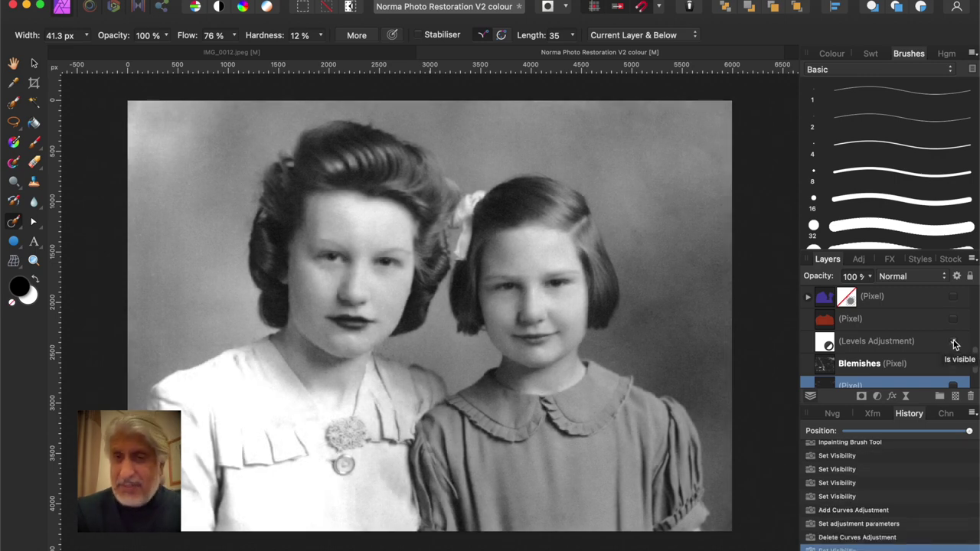
Preview the red pixel layer over the girl's dress and hide it again
scroll(921, 347, "up", 1)
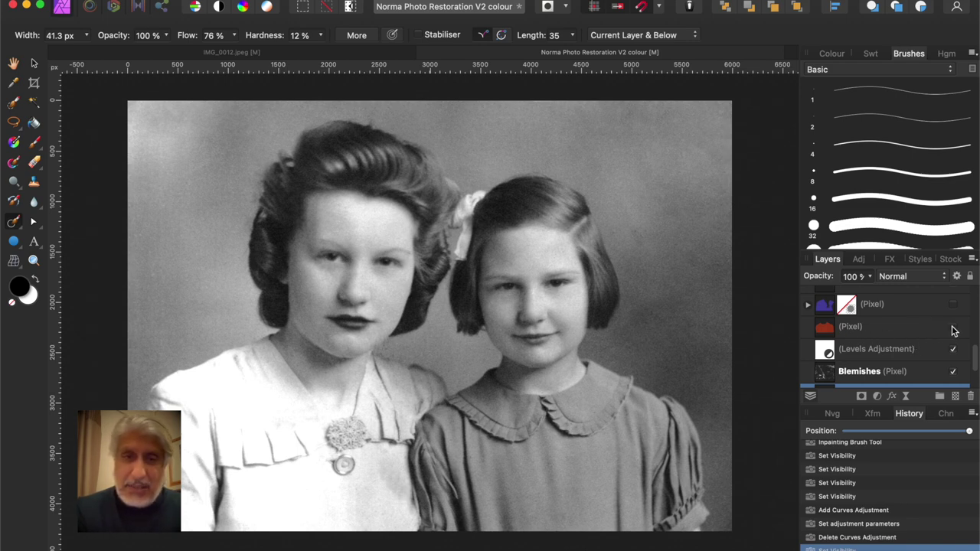
left_click(953, 328)
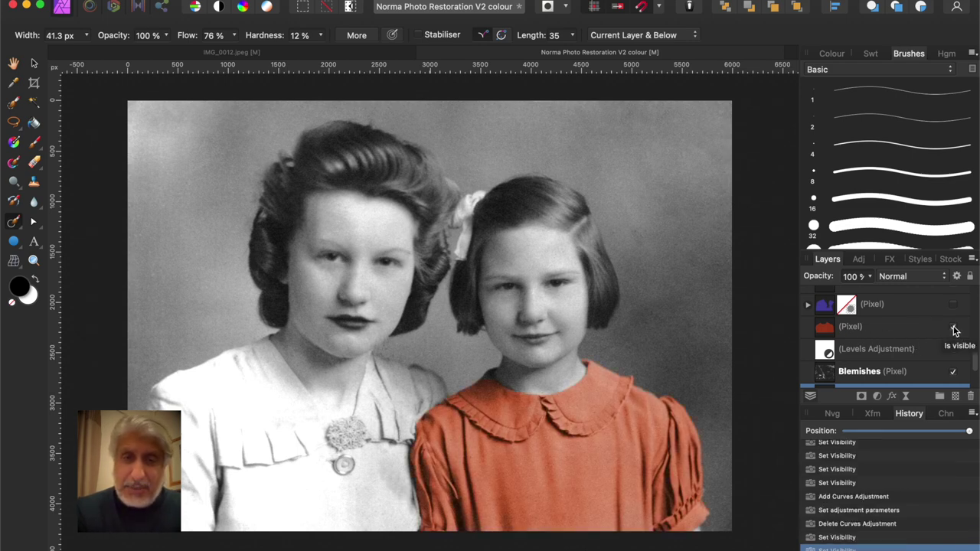
left_click(953, 329)
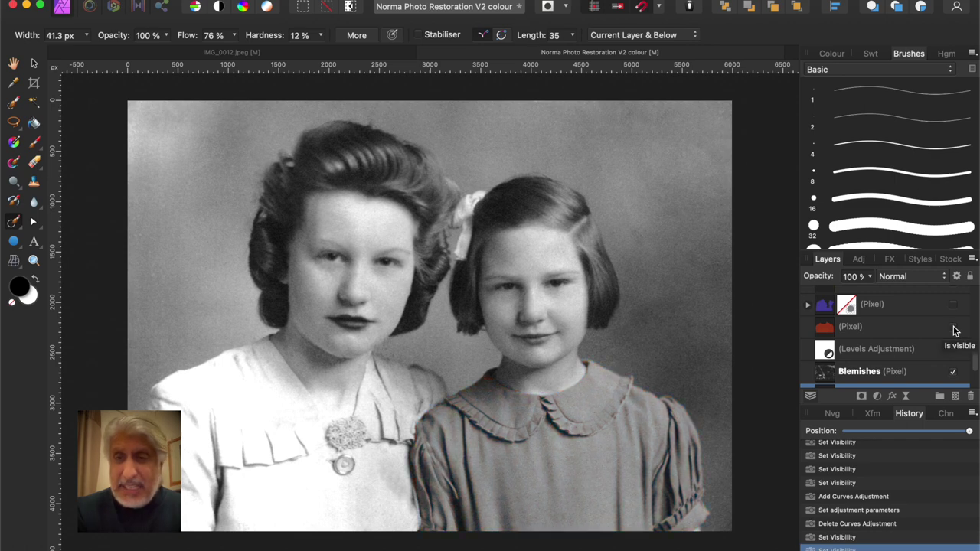
Add a new pixel layer and move it directly above the Levels Adjustment layer
left_click(955, 397)
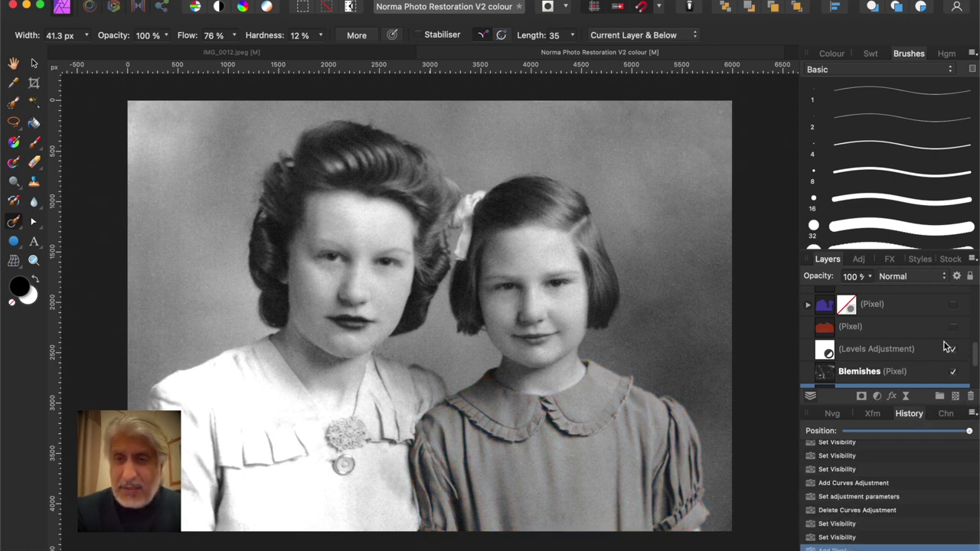
scroll(918, 337, "down", 2)
scroll(918, 343, "down", 2)
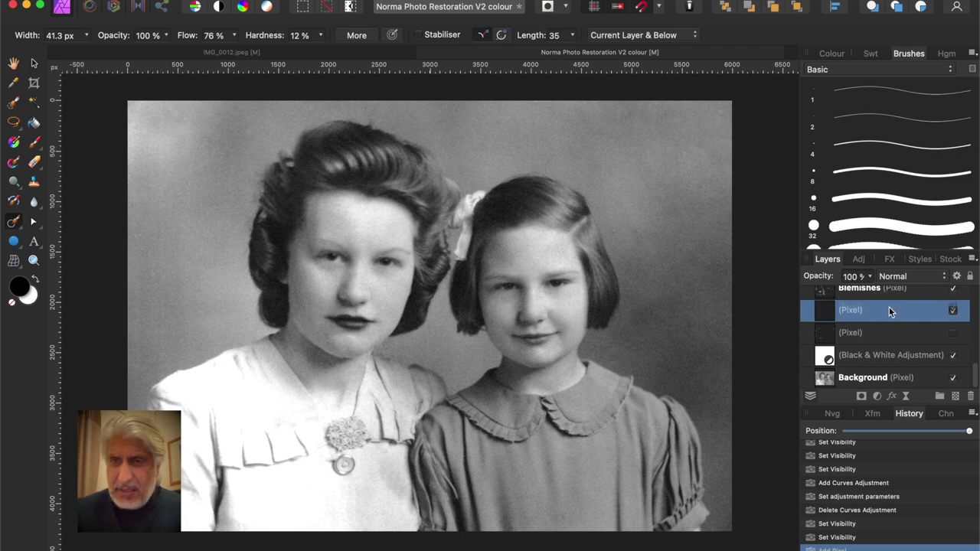
left_click_drag(889, 306, 888, 294)
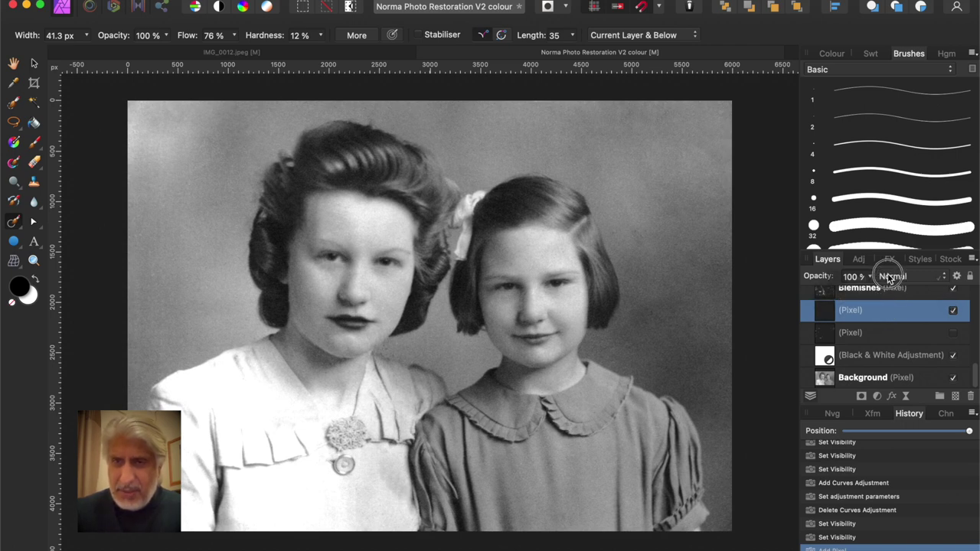
mouse_move(891, 311)
left_mouse_down()
mouse_move(880, 306)
mouse_move(880, 316)
left_mouse_up()
scroll(880, 316, "up", 2)
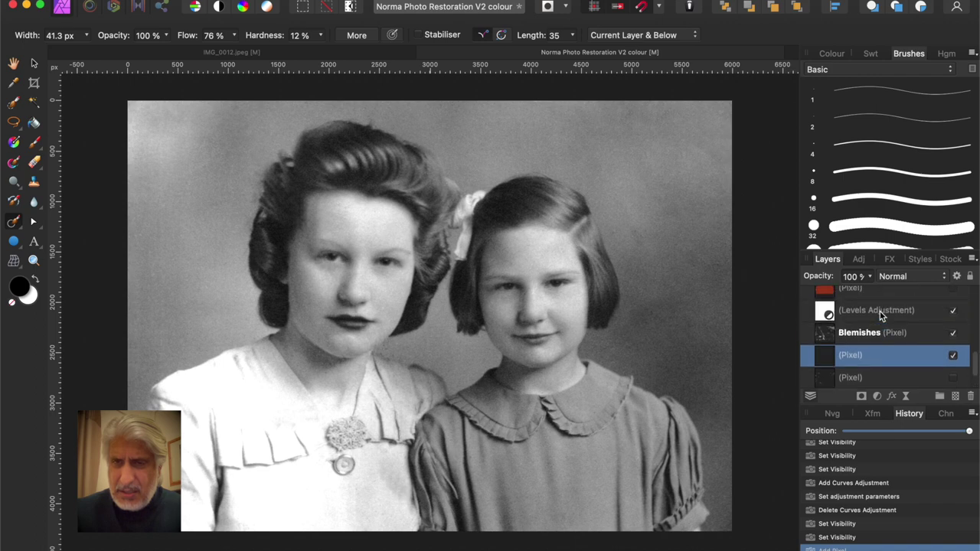
scroll(879, 316, "up", 1)
left_click_drag(882, 364, 878, 312)
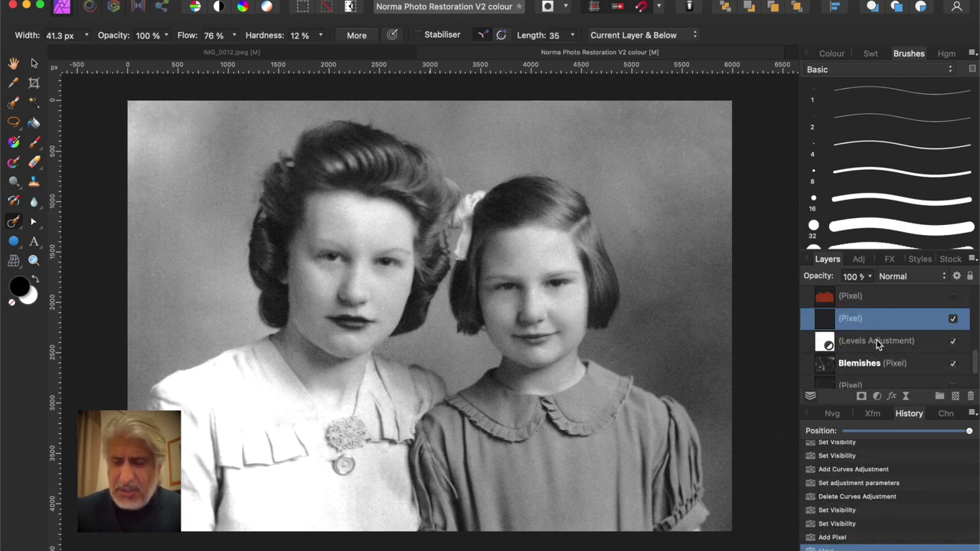
Choose the Paint Brush with a green colour of RGB 0, 240, 199 and set the new pixel layer's blend mode to Colour
scroll(882, 340, "up", 3)
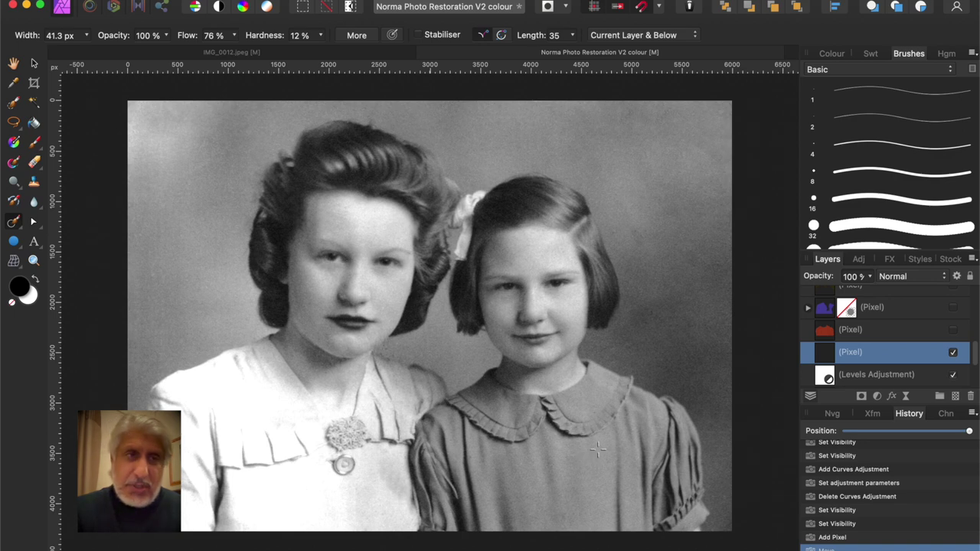
left_click(34, 144)
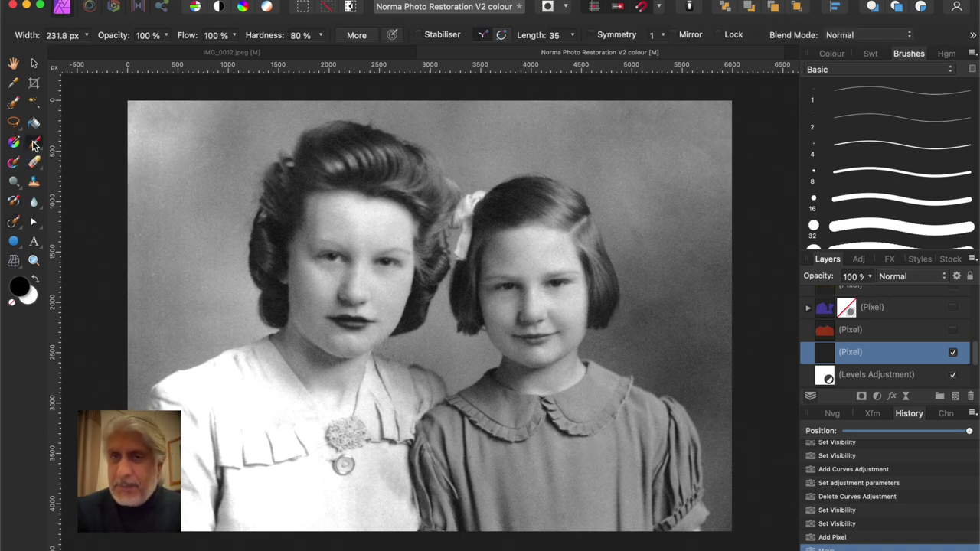
left_click(831, 55)
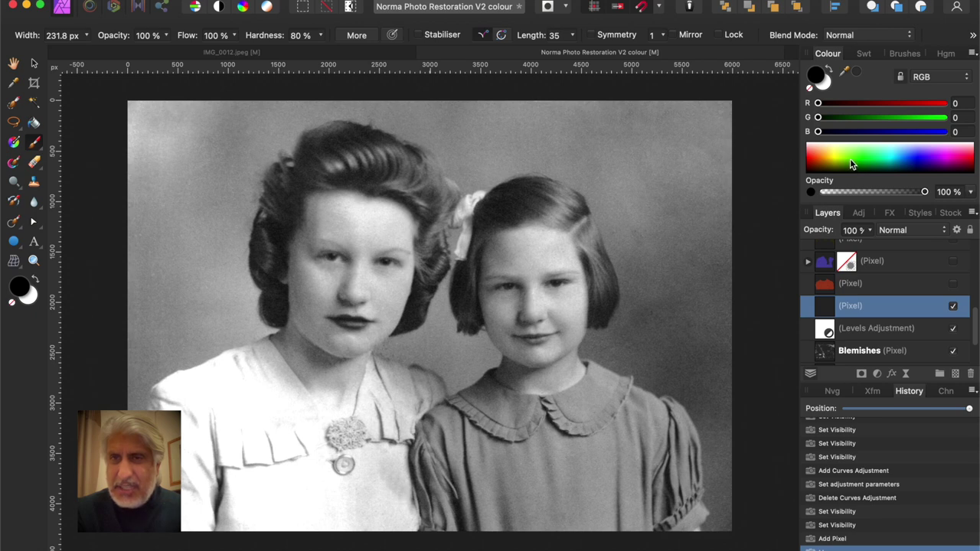
left_click(883, 160)
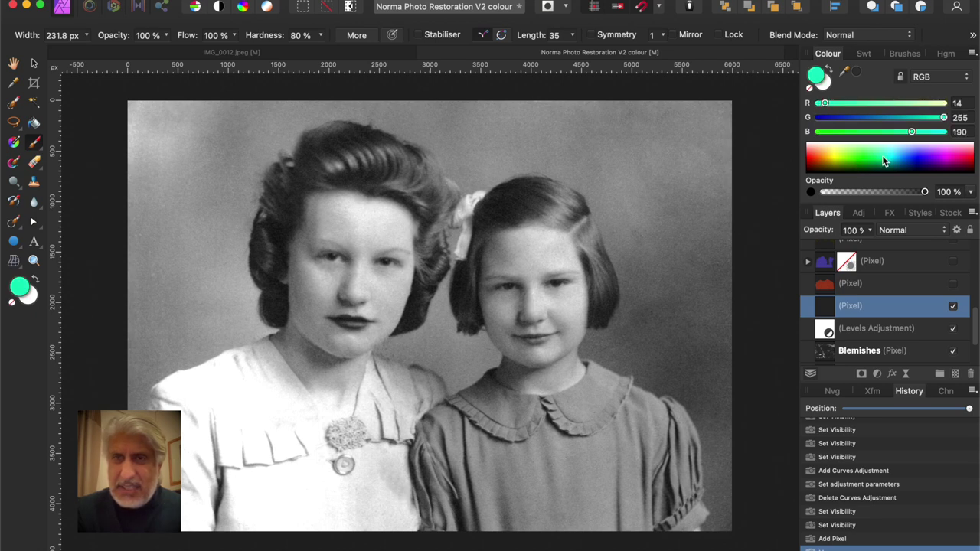
left_click(885, 163)
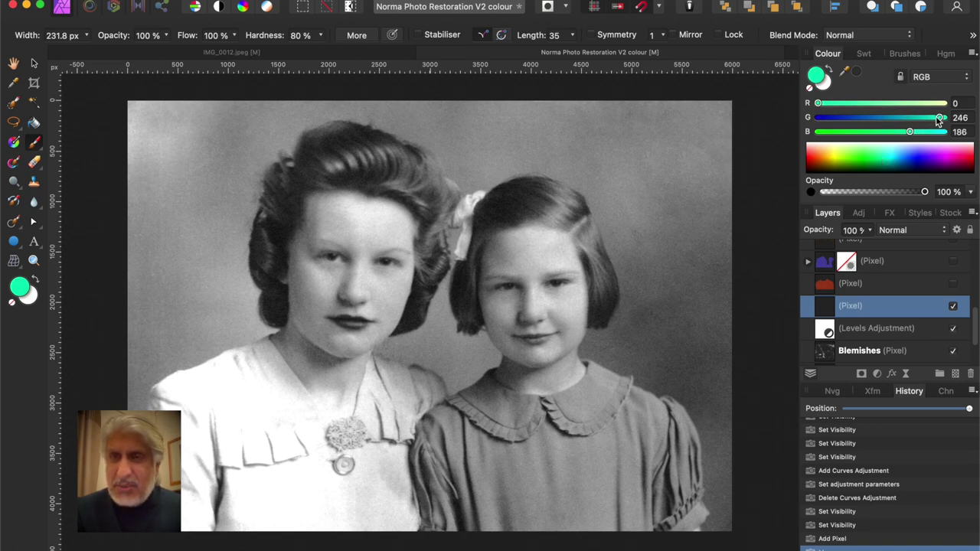
left_click_drag(939, 119, 916, 132)
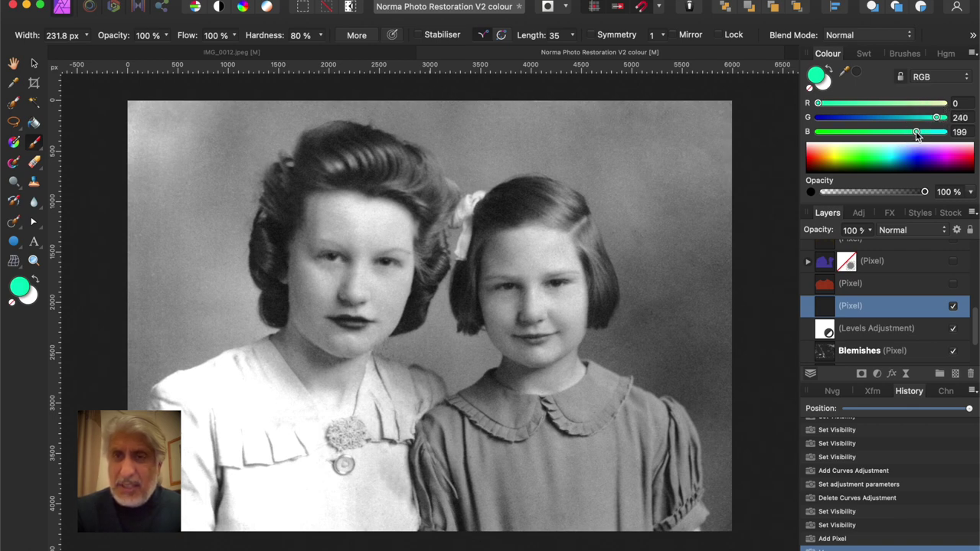
left_click(909, 233)
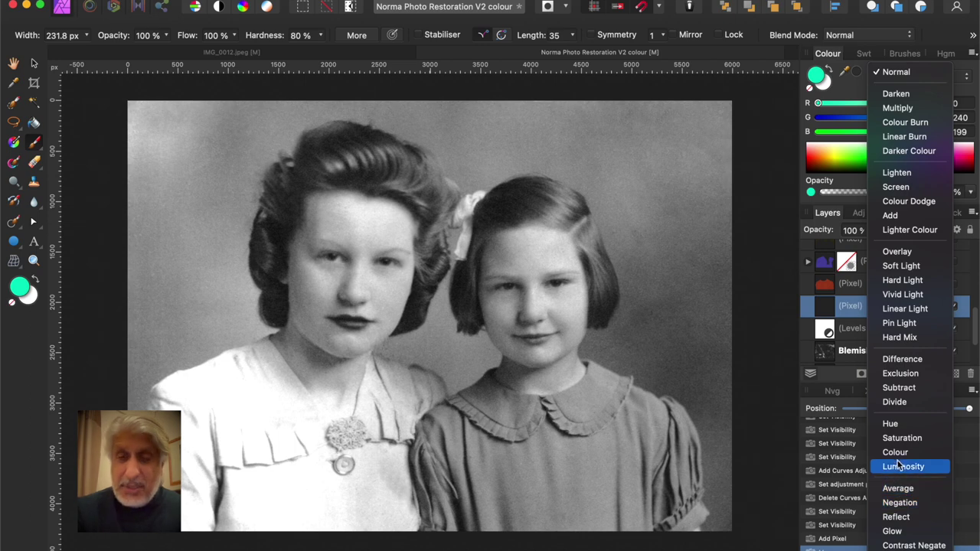
left_click(895, 453)
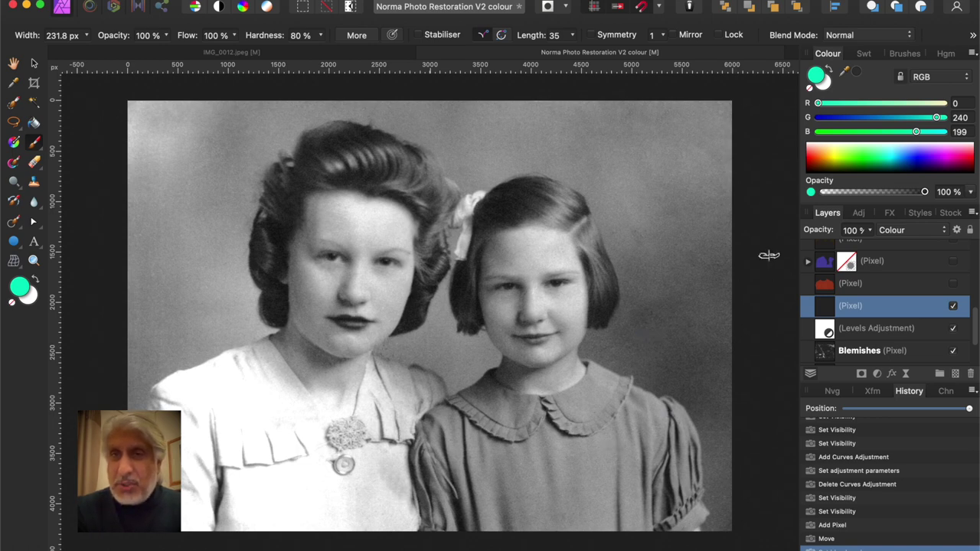
Choose the 128 px Round Soft Brush from the Basic brushes and leave its brush settings unchanged
left_click(902, 54)
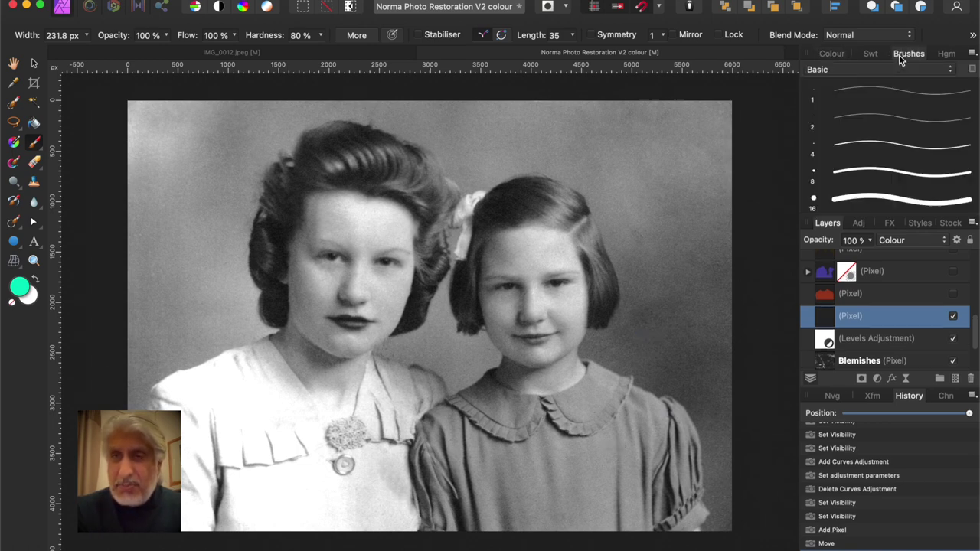
scroll(887, 146, "down", 3)
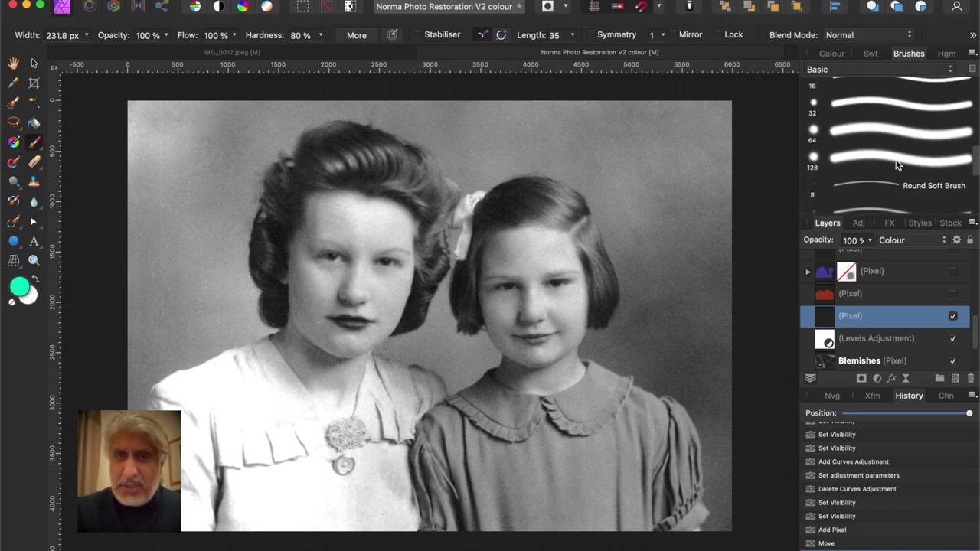
double_click(897, 162)
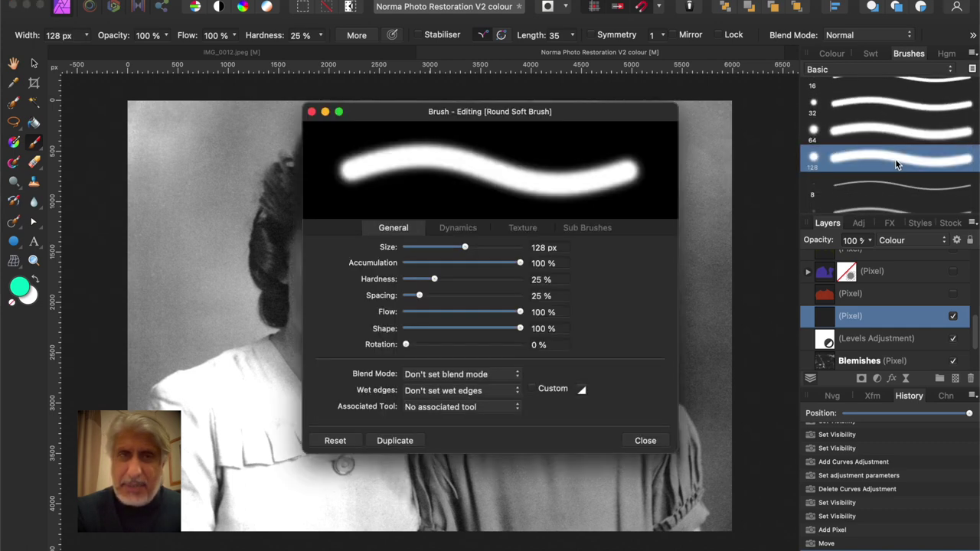
left_click(311, 113)
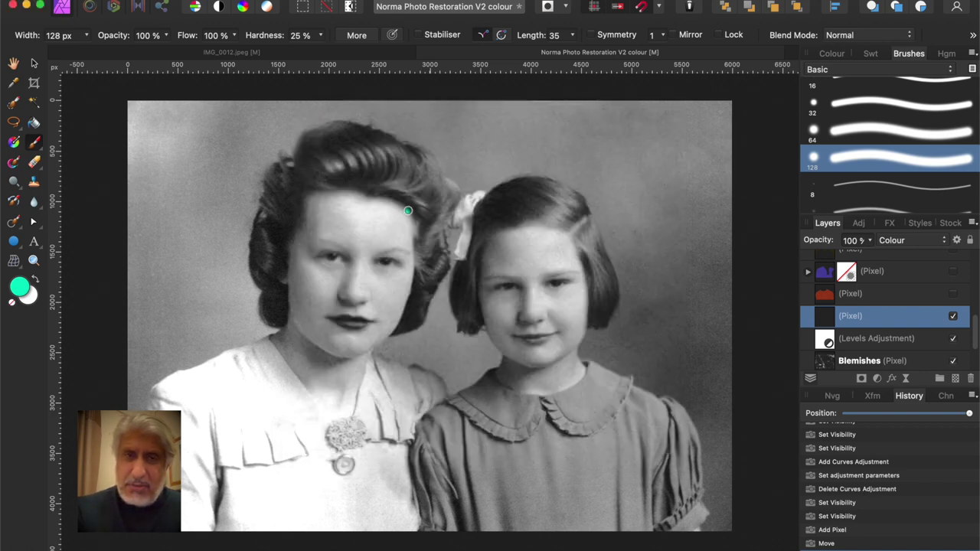
Enlarge the brush to 684.8 px and paint the girl's dress green on the new pixel layer
key("bracketright")
key("bracketright")
key("bracketright")
key("bracketright")
key("bracketright")
key("bracketright")
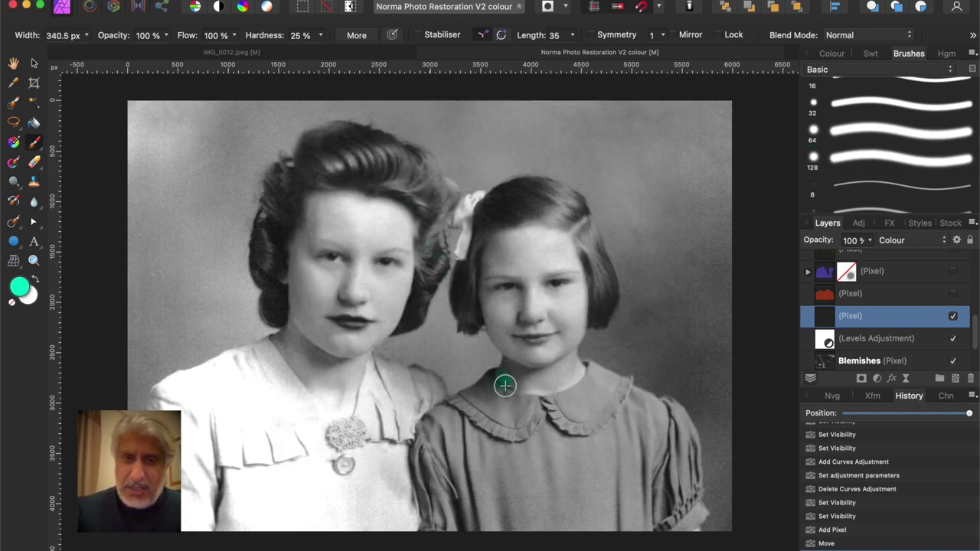
key("bracketright")
key("bracketright")
key("bracketright")
key("bracketright")
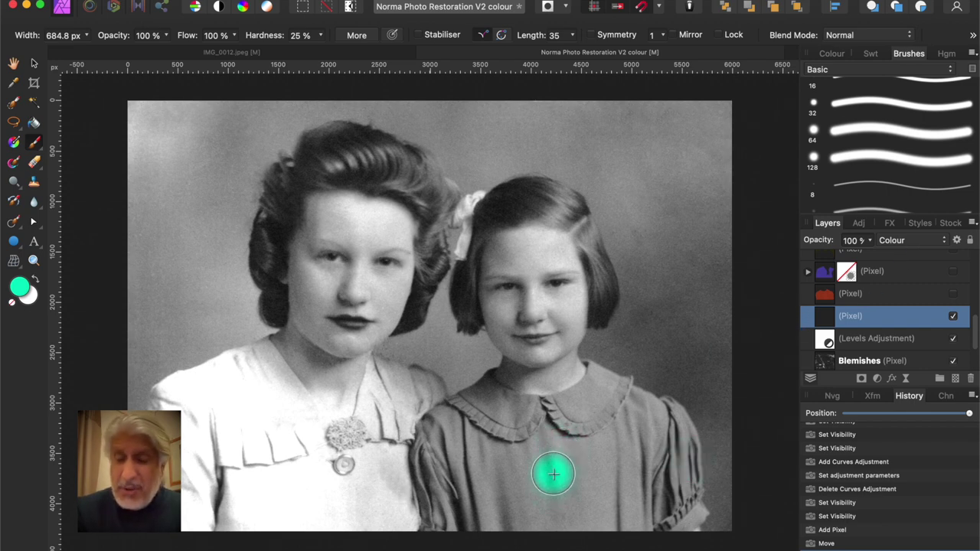
mouse_move(553, 474)
left_mouse_down()
mouse_move(578, 531)
mouse_move(566, 500)
mouse_move(591, 518)
mouse_move(591, 493)
mouse_move(610, 522)
mouse_move(610, 457)
mouse_move(622, 505)
mouse_move(603, 445)
mouse_move(507, 442)
mouse_move(553, 505)
mouse_move(550, 515)
mouse_move(507, 473)
mouse_move(556, 490)
mouse_move(488, 457)
mouse_move(488, 436)
mouse_move(518, 535)
mouse_move(460, 436)
mouse_move(482, 516)
mouse_move(464, 549)
mouse_move(443, 461)
mouse_move(458, 433)
mouse_move(494, 413)
mouse_move(568, 426)
mouse_move(599, 411)
mouse_move(584, 415)
mouse_move(606, 393)
mouse_move(668, 423)
mouse_move(679, 510)
mouse_move(646, 539)
mouse_move(647, 497)
mouse_move(624, 440)
mouse_move(571, 459)
mouse_move(463, 419)
left_mouse_up()
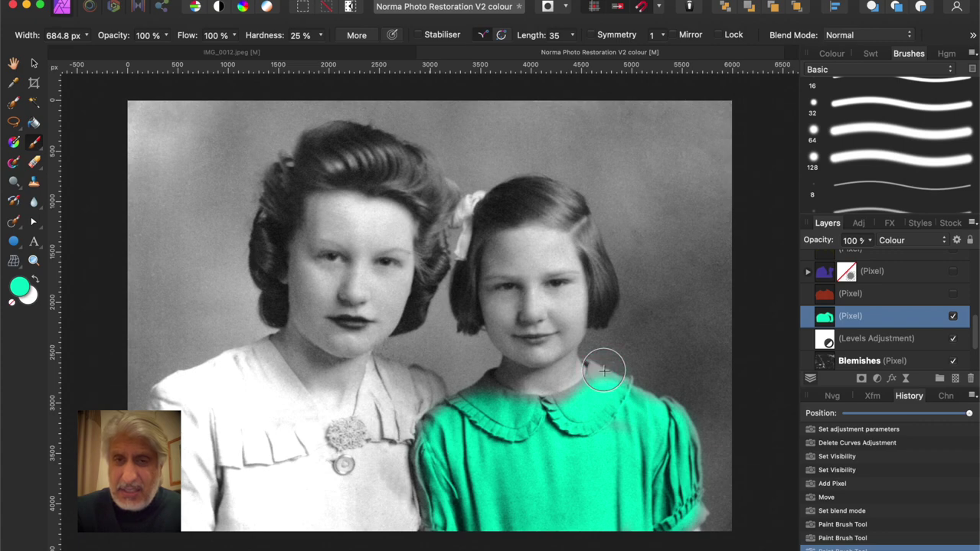
Paint the collar edge along the girl's neck green with a 158.6 px brush and undo the stray stroke over the neck
scroll(604, 371, "up", 2)
scroll(593, 371, "up", 2)
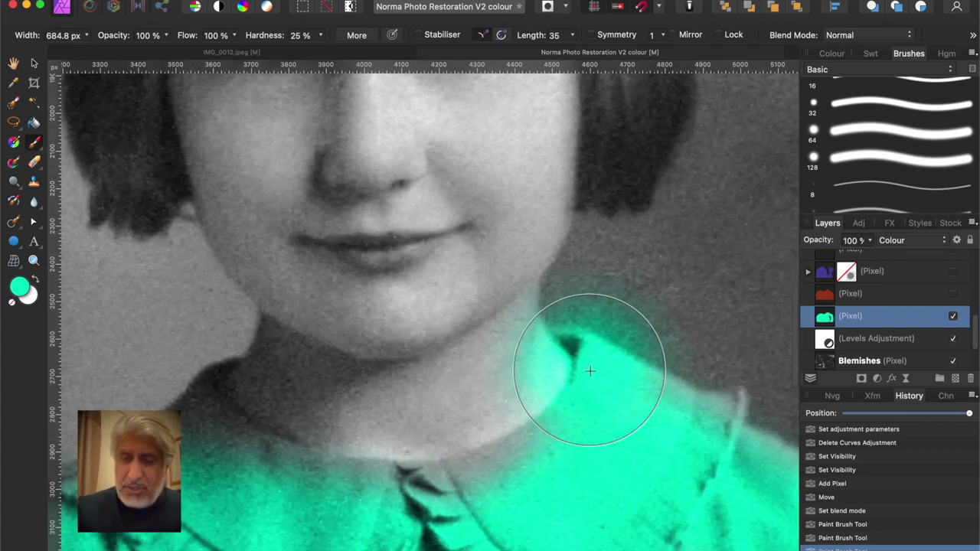
mouse_move(589, 371)
left_mouse_down()
mouse_move(521, 371)
mouse_move(617, 376)
mouse_move(662, 407)
mouse_move(651, 389)
mouse_move(709, 414)
mouse_move(728, 400)
mouse_move(733, 415)
mouse_move(715, 444)
mouse_move(667, 394)
mouse_move(590, 355)
mouse_move(584, 386)
mouse_move(568, 403)
mouse_move(601, 390)
mouse_move(586, 432)
mouse_move(565, 431)
mouse_move(564, 411)
mouse_move(520, 454)
mouse_move(382, 470)
mouse_move(508, 479)
mouse_move(374, 524)
mouse_move(362, 509)
mouse_move(387, 480)
mouse_move(275, 455)
mouse_move(317, 405)
mouse_move(339, 407)
left_mouse_up()
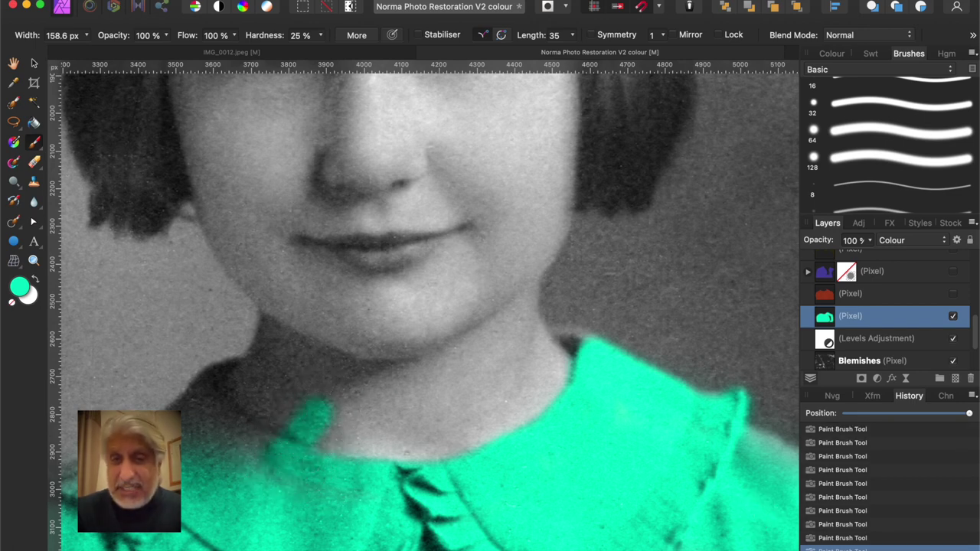
left_click(840, 539)
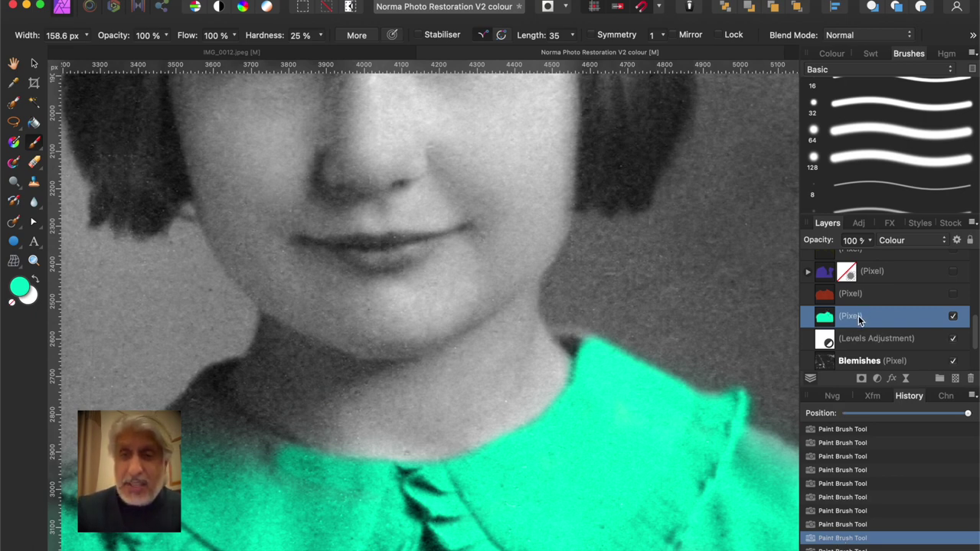
Add a mask layer to the green pixel layer and paint green on the pixel layer past the collar's shoulder edge
left_click(864, 381)
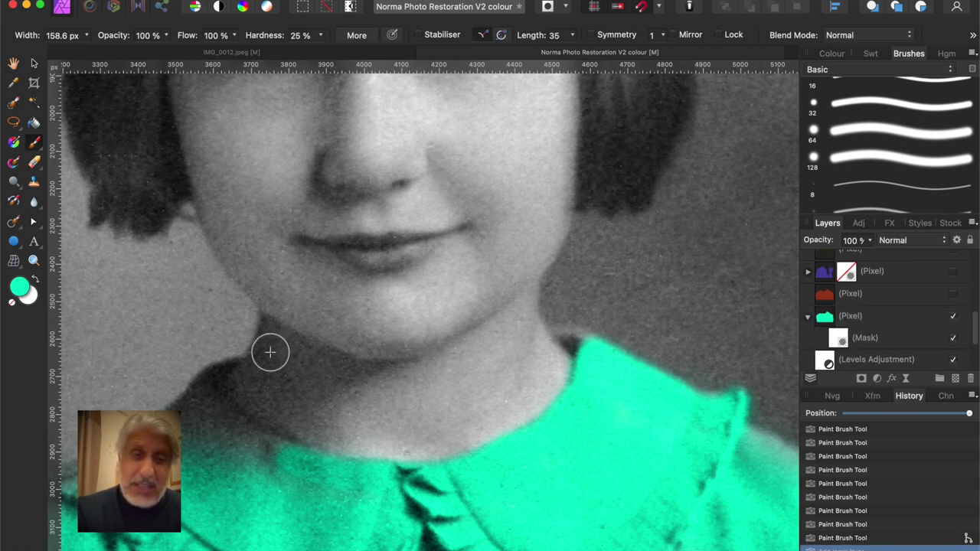
left_click_drag(281, 459, 258, 449)
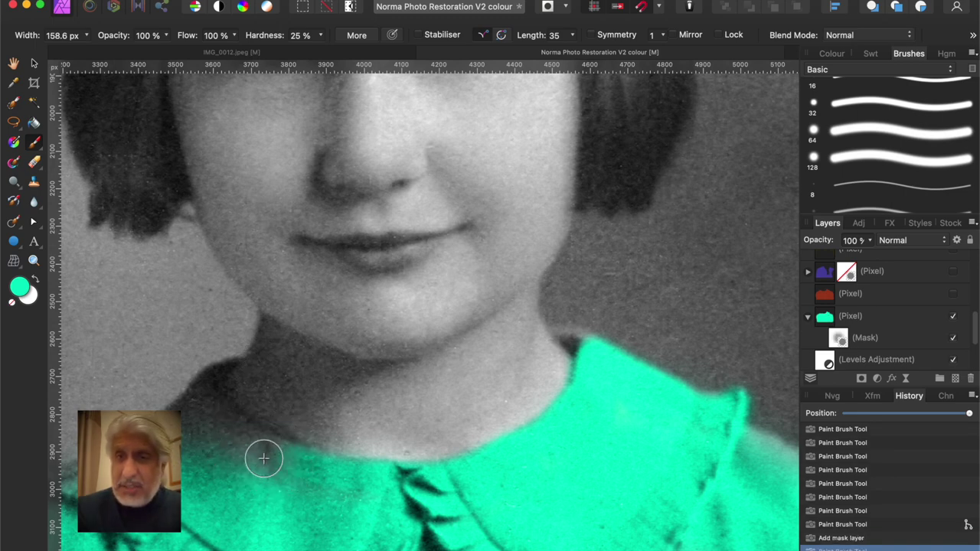
left_click(826, 319)
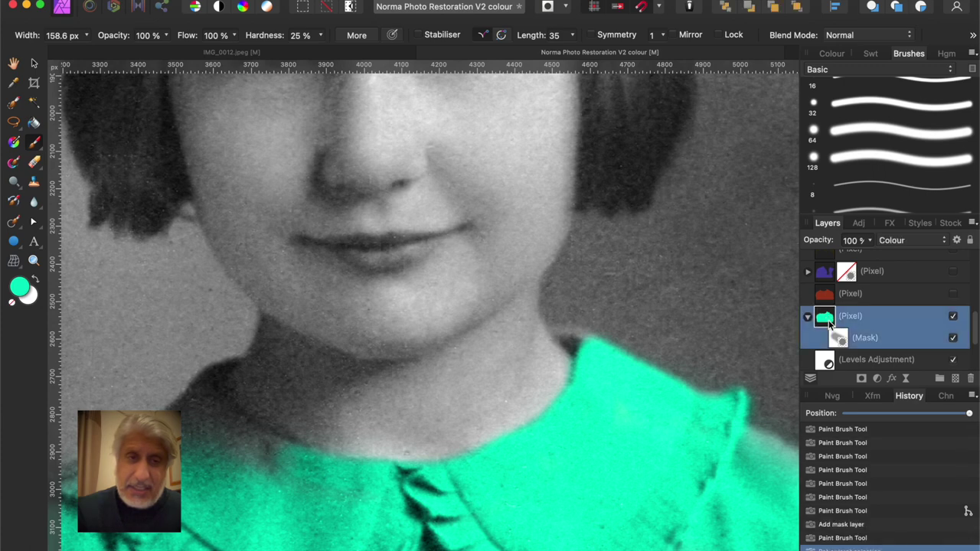
mouse_move(288, 464)
left_mouse_down()
mouse_move(204, 410)
mouse_move(150, 442)
left_mouse_up()
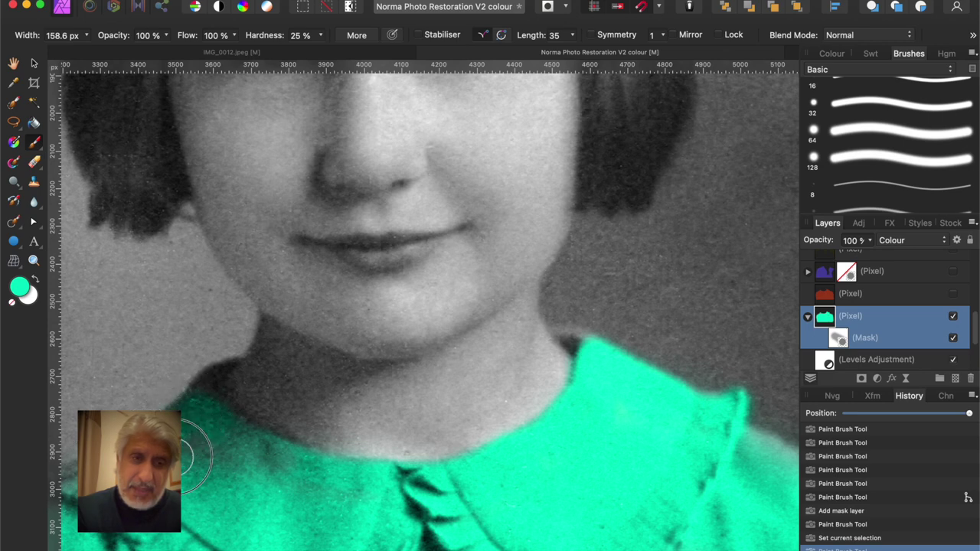
mouse_move(271, 467)
left_mouse_down()
mouse_move(213, 448)
mouse_move(148, 385)
mouse_move(155, 430)
left_mouse_up()
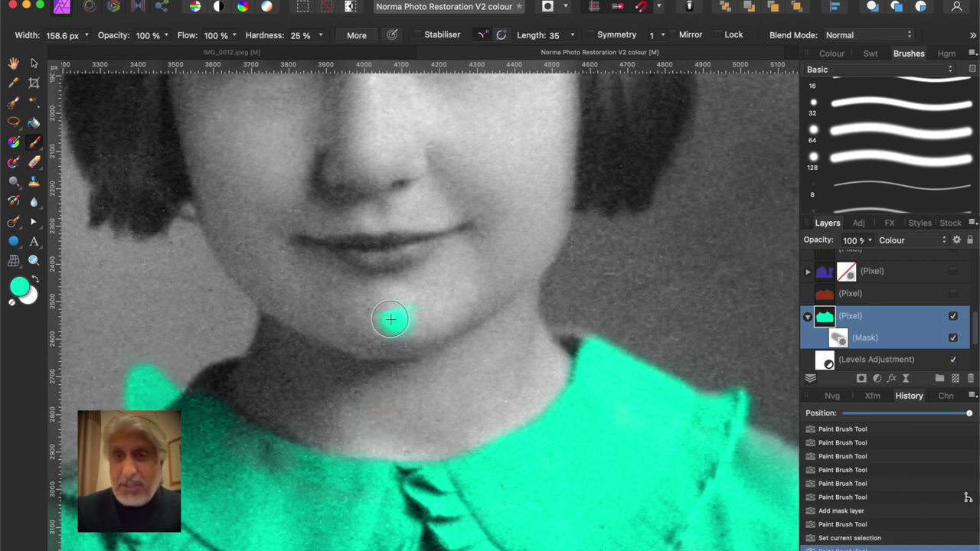
Paint with black (grey 0) on the mask to hide the green spill on the background above the collar's shoulder edge
left_click(840, 339)
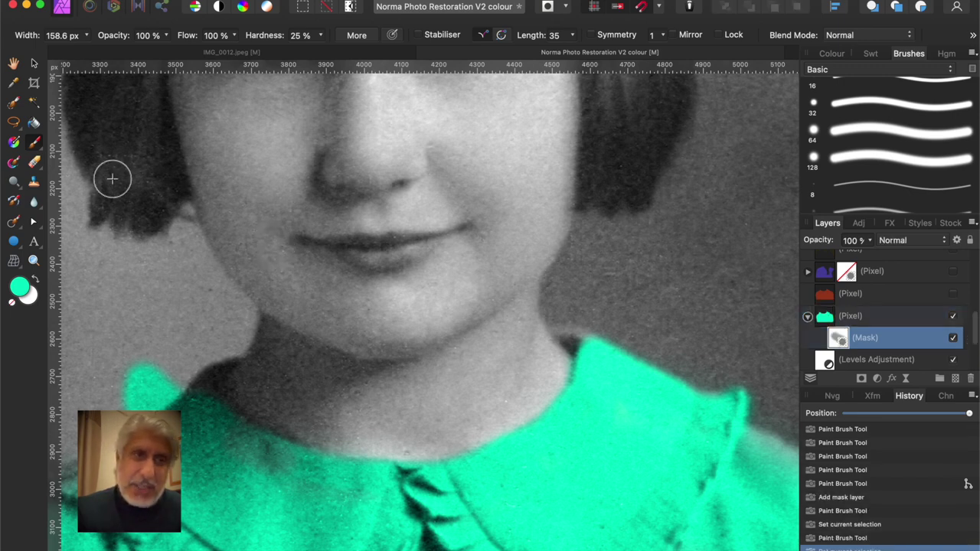
left_click(832, 55)
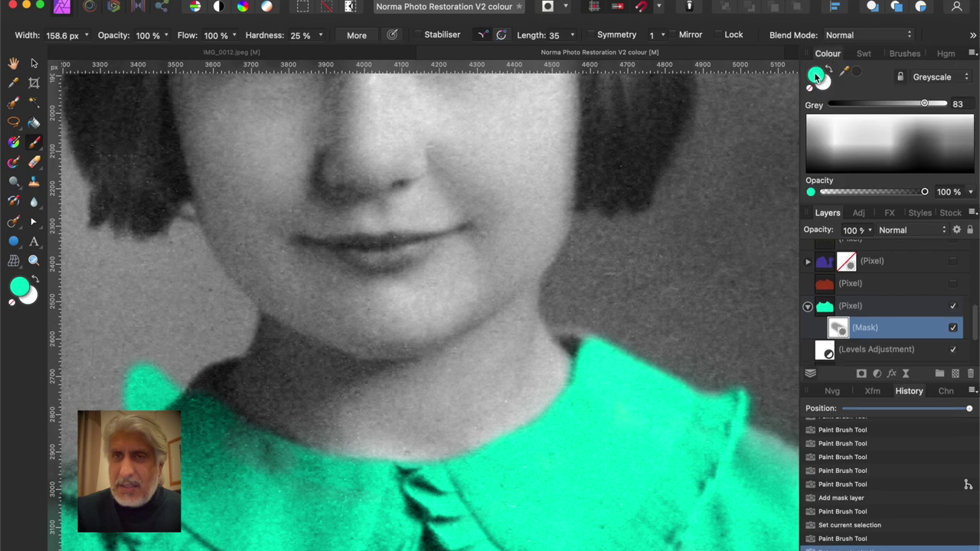
left_click(906, 173)
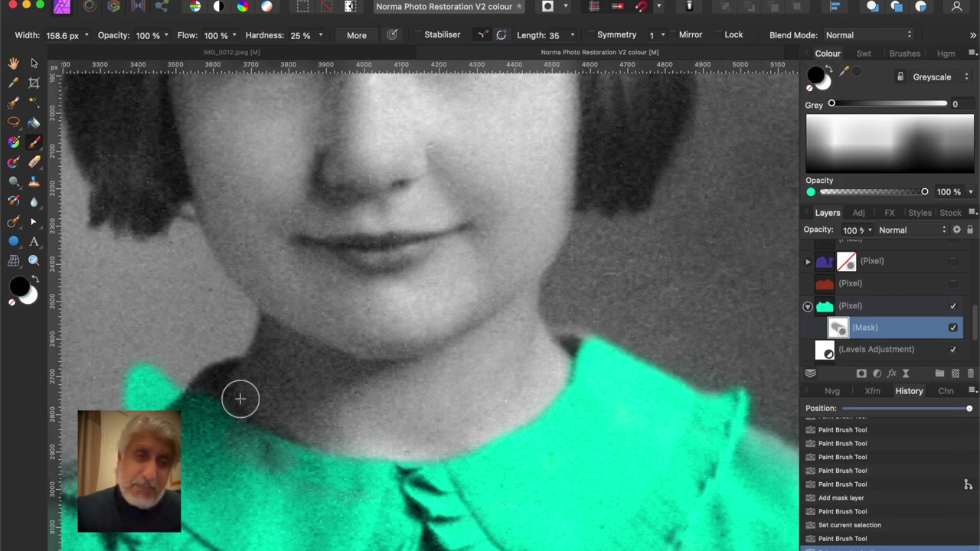
mouse_move(142, 366)
left_mouse_down()
mouse_move(113, 385)
mouse_move(175, 358)
mouse_move(124, 396)
mouse_move(165, 375)
mouse_move(145, 393)
left_mouse_up()
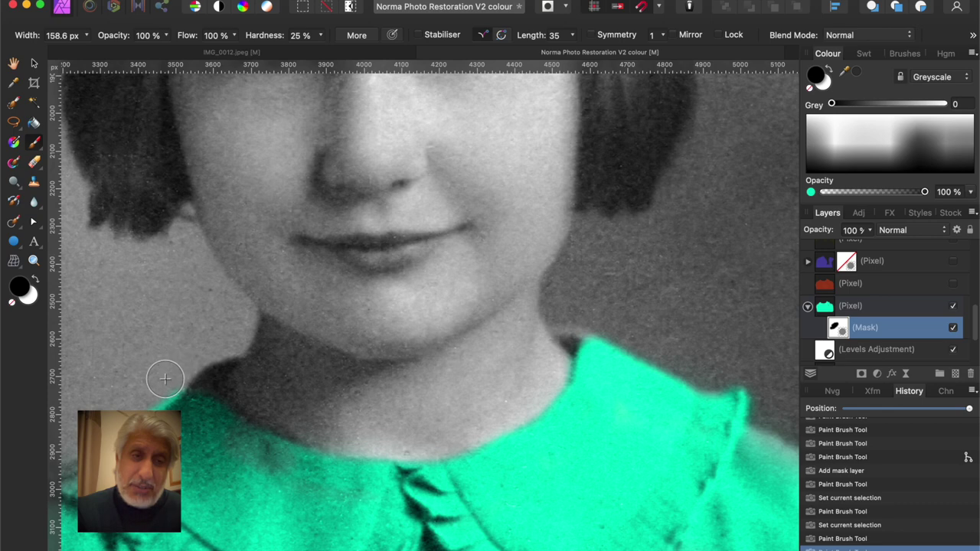
left_click_drag(167, 381, 136, 400)
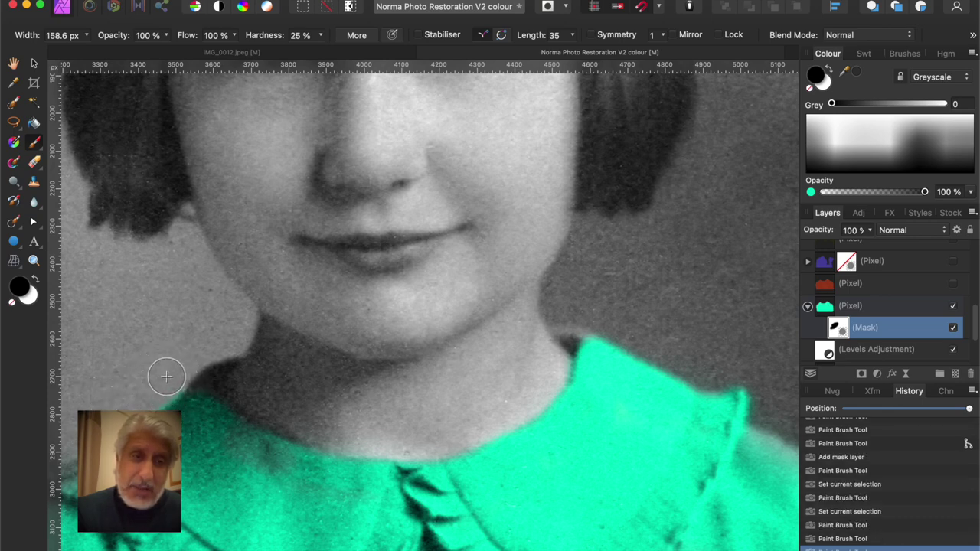
left_click_drag(166, 376, 164, 390)
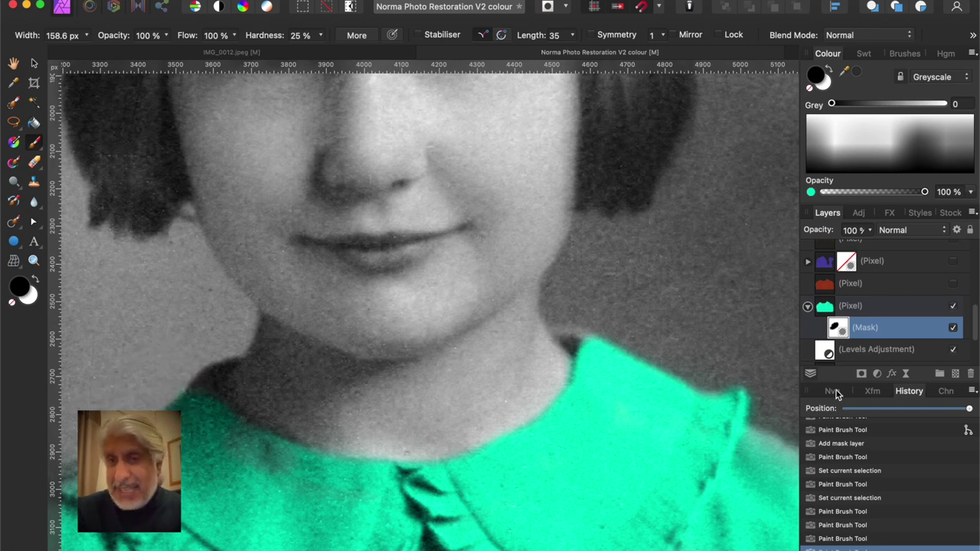
Reselect the green pixel layer, sample the dress's green (RGB 12, 252, 211) as the brush colour and paint over the grey spot on the collar
left_click(826, 307)
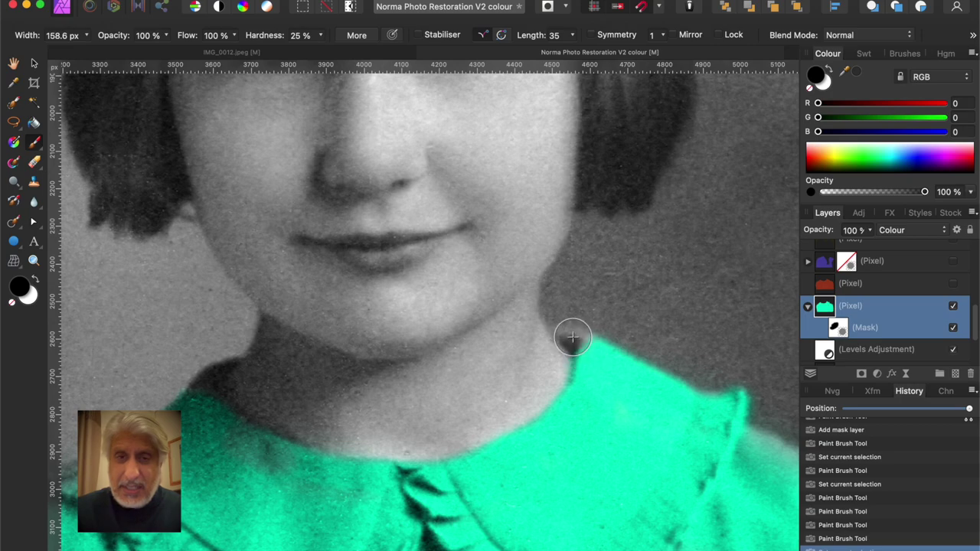
scroll(572, 336, "up", 5)
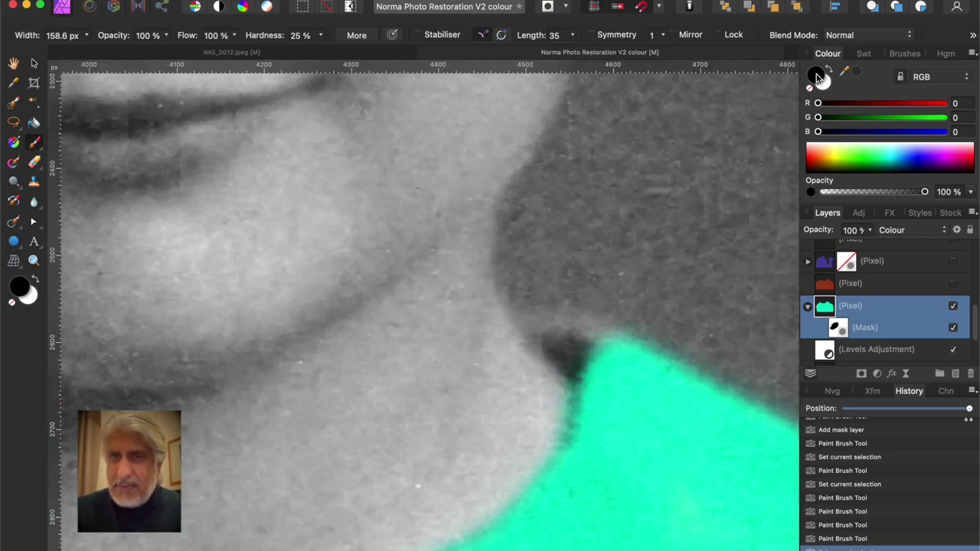
left_click(884, 157)
left_click(890, 162)
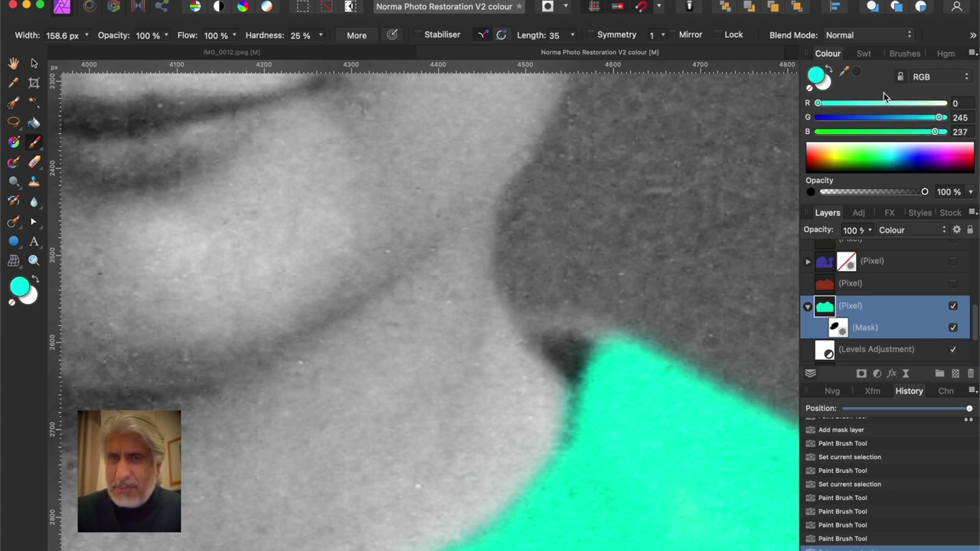
left_click(845, 74)
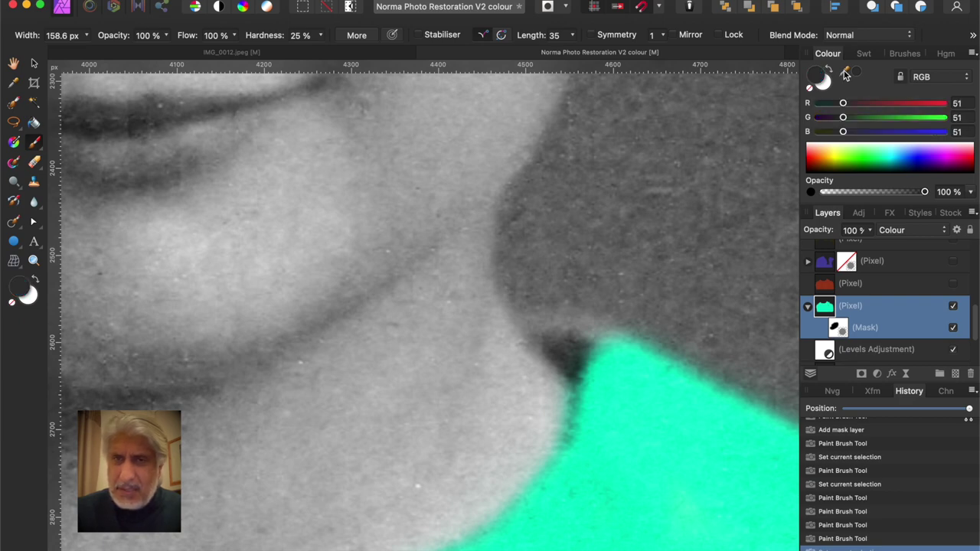
left_click_drag(845, 73, 685, 418)
left_click(684, 417)
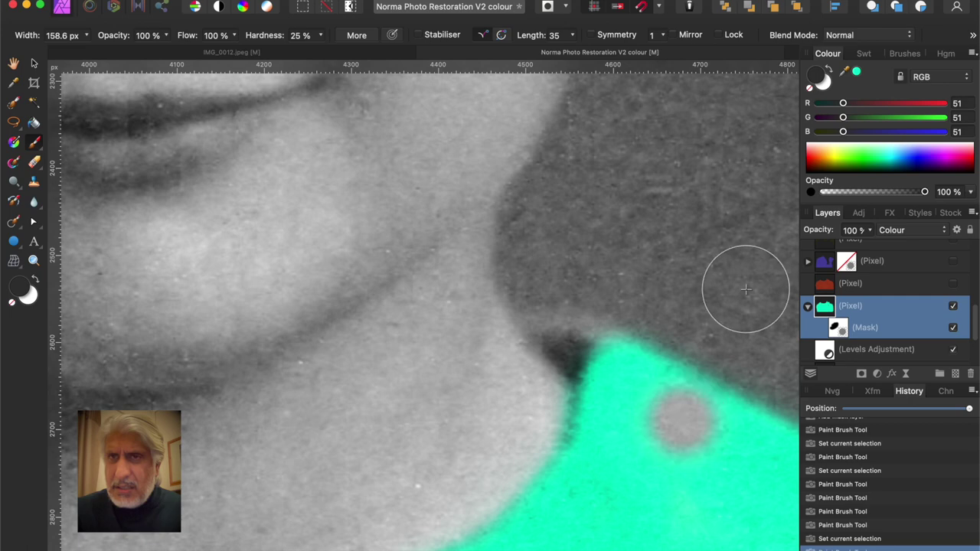
left_click(856, 72)
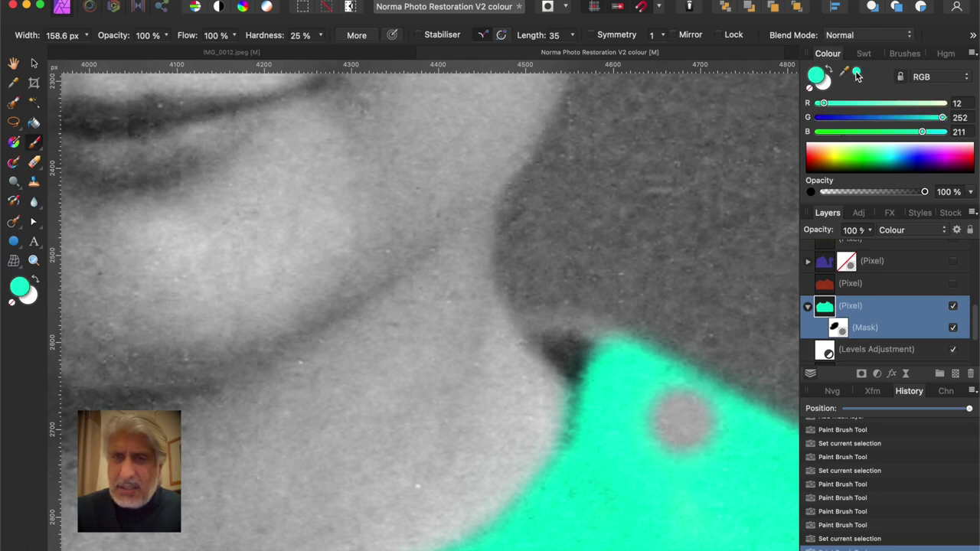
left_click_drag(704, 452, 666, 409)
Reduce the brush to 43.2 px and paint the unpainted dark collar edge beside the girl's neck green
key("bracketleft")
key("bracketleft")
key("bracketleft")
key("bracketleft")
key("bracketleft")
key("bracketleft")
key("bracketleft")
key("bracketleft")
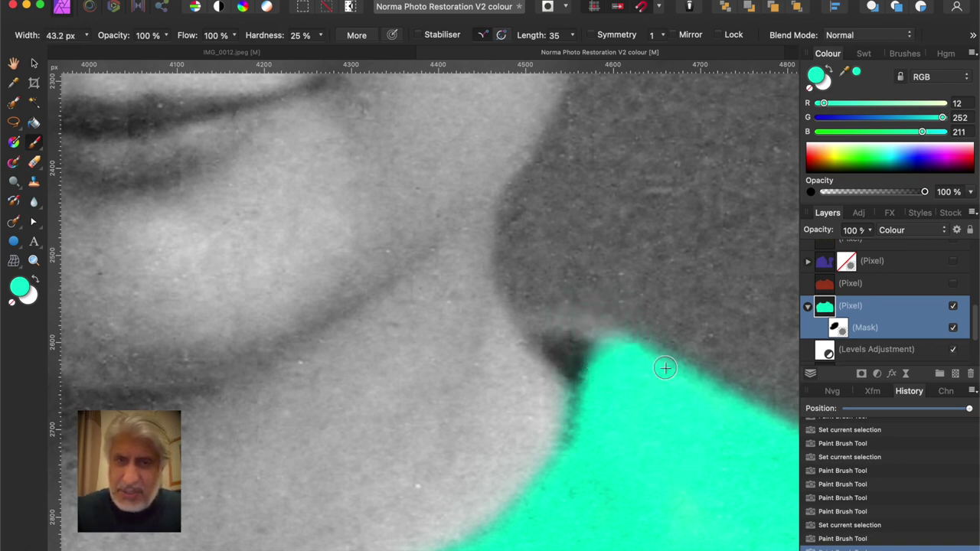
mouse_move(605, 337)
left_mouse_down()
mouse_move(575, 326)
mouse_move(627, 351)
left_mouse_up()
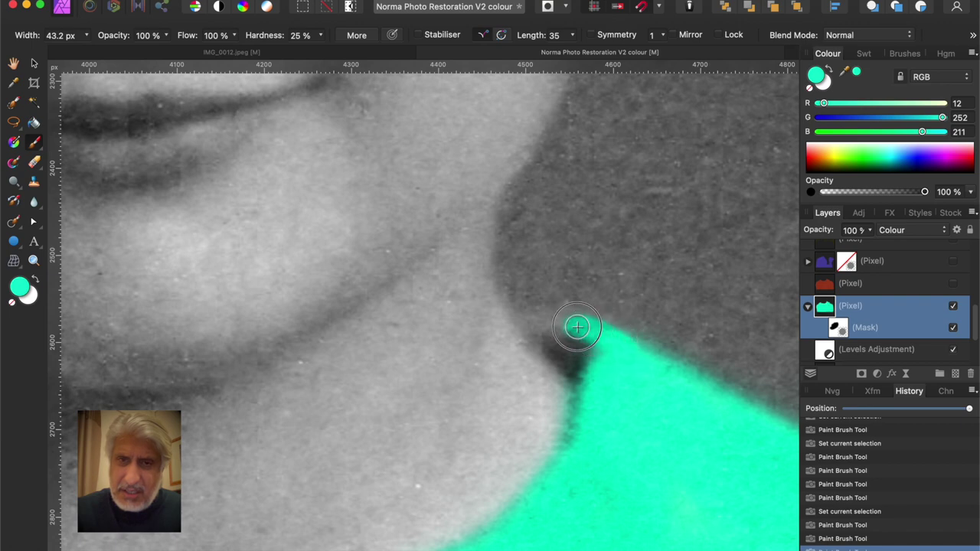
left_click_drag(533, 322, 583, 352)
key("super+z")
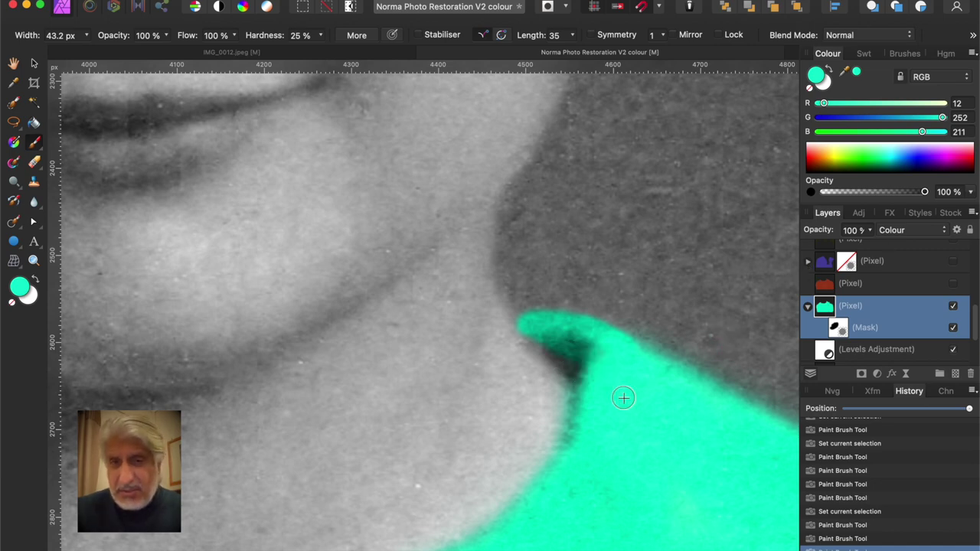
Paint the dark collar point on the other side of the girl's neck green and extend the colour along the collar's outer edge
scroll(624, 401, "down", 5)
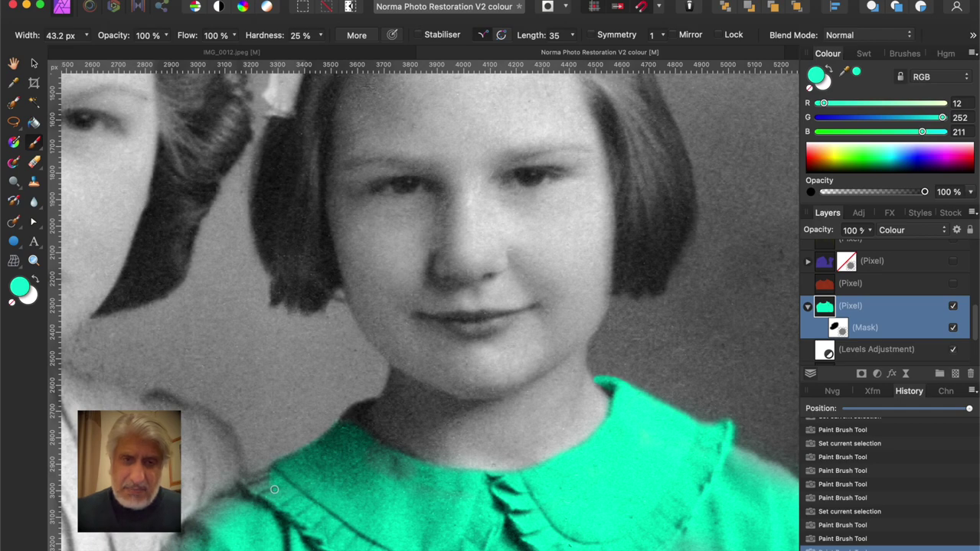
mouse_move(274, 489)
left_mouse_down()
mouse_move(420, 444)
mouse_move(525, 352)
left_mouse_up()
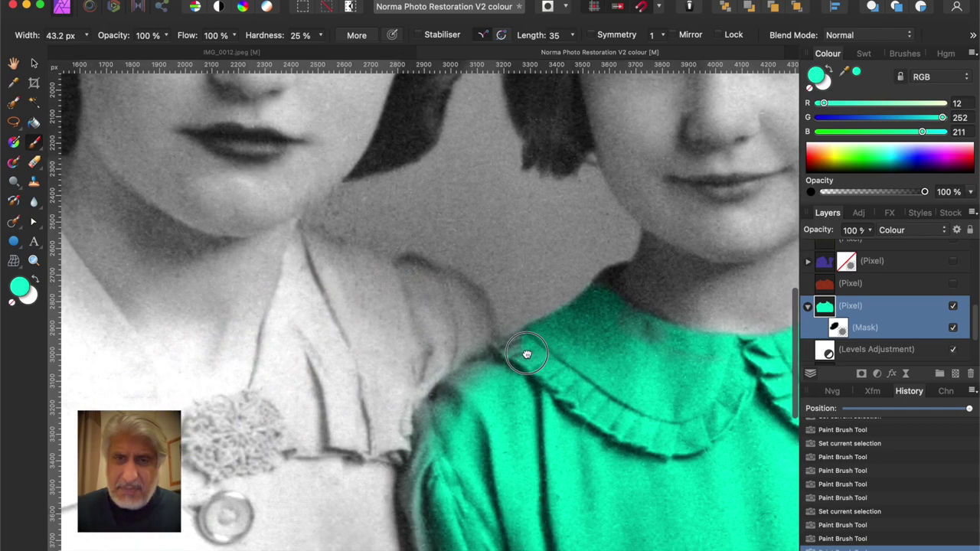
scroll(609, 266, "up", 8)
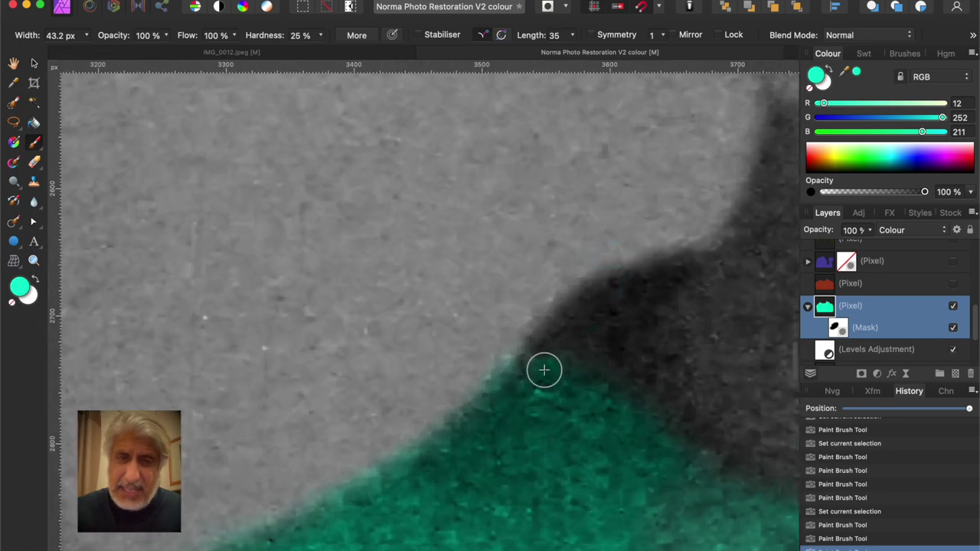
mouse_move(542, 367)
left_mouse_down()
mouse_move(564, 343)
mouse_move(532, 372)
mouse_move(589, 304)
mouse_move(672, 275)
mouse_move(640, 297)
mouse_move(626, 346)
mouse_move(645, 405)
mouse_move(672, 434)
mouse_move(652, 420)
mouse_move(611, 335)
mouse_move(604, 394)
mouse_move(602, 362)
mouse_move(584, 388)
mouse_move(579, 363)
mouse_move(597, 317)
mouse_move(593, 343)
mouse_move(613, 373)
mouse_move(590, 339)
left_mouse_up()
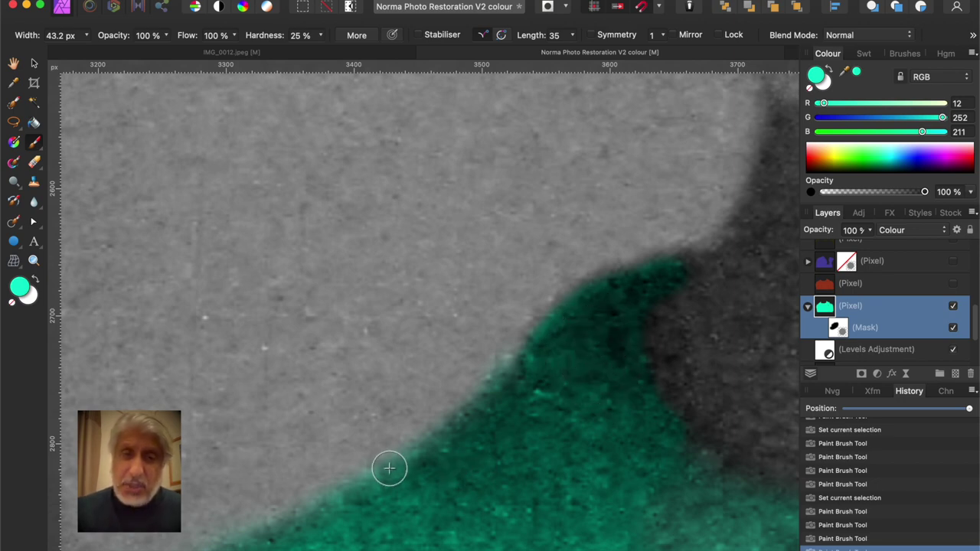
mouse_move(389, 468)
left_mouse_down()
mouse_move(654, 236)
mouse_move(688, 113)
mouse_move(770, 127)
left_mouse_up()
mouse_move(582, 252)
left_mouse_down()
mouse_move(446, 311)
mouse_move(508, 285)
mouse_move(486, 311)
mouse_move(549, 329)
mouse_move(549, 357)
mouse_move(519, 338)
mouse_move(542, 385)
mouse_move(498, 326)
mouse_move(407, 396)
mouse_move(462, 387)
mouse_move(472, 335)
mouse_move(494, 393)
mouse_move(441, 350)
left_mouse_up()
scroll(455, 356, "down", 5)
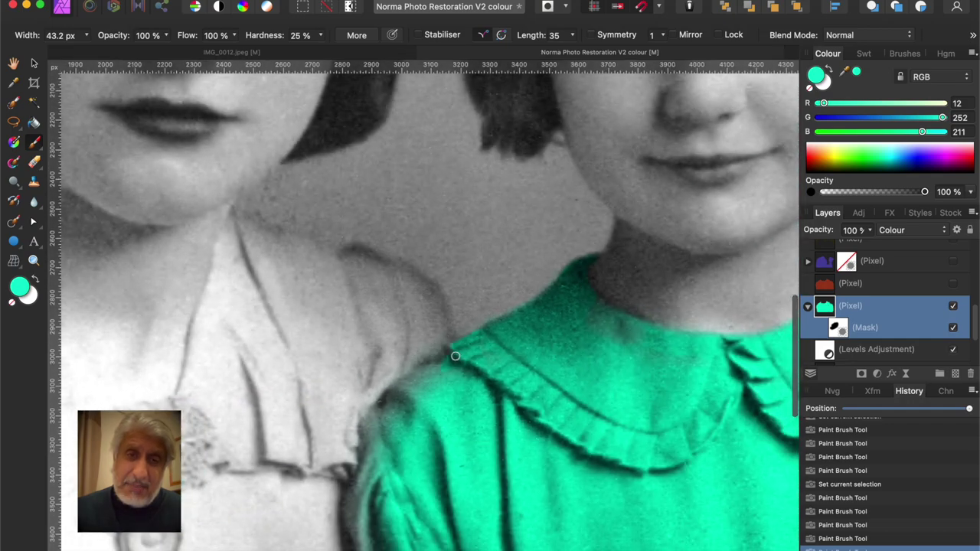
Fill in green along the girl's shoulder and collar edge beside the woman's blouse and enlarge the brush to 115 px
scroll(454, 356, "up", 5)
mouse_move(424, 365)
left_mouse_down()
mouse_move(393, 391)
mouse_move(326, 413)
mouse_move(205, 478)
mouse_move(390, 409)
mouse_move(332, 458)
mouse_move(227, 505)
mouse_move(291, 474)
mouse_move(223, 528)
mouse_move(386, 455)
mouse_move(401, 463)
mouse_move(386, 450)
mouse_move(444, 475)
mouse_move(476, 434)
mouse_move(416, 483)
mouse_move(439, 518)
mouse_move(405, 516)
mouse_move(444, 535)
mouse_move(461, 528)
mouse_move(450, 508)
left_mouse_up()
key("bracketright")
key("bracketright")
key("bracketright")
key("bracketright")
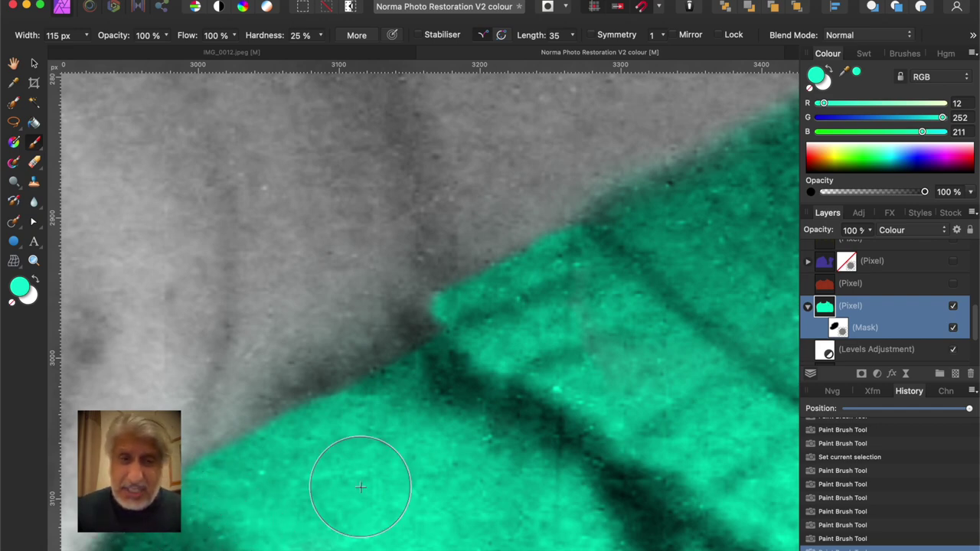
Lower the green dress layer's opacity to 44 %
scroll(383, 428, "down", 10)
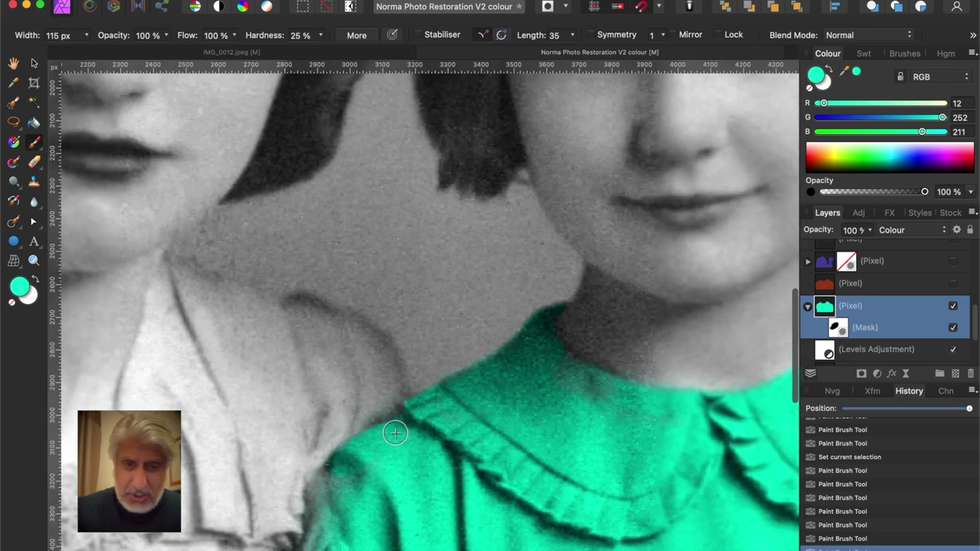
scroll(395, 433, "down", 5)
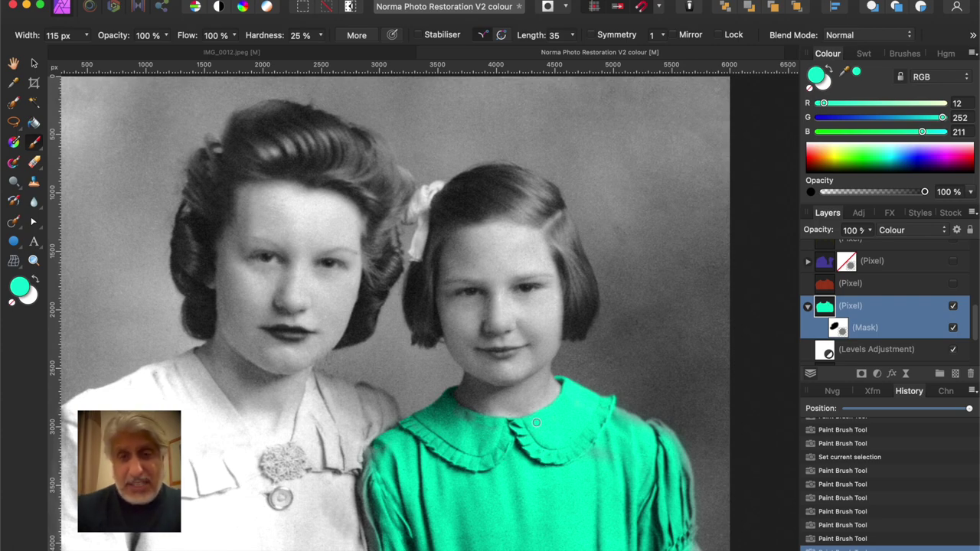
scroll(536, 421, "down", 3)
scroll(536, 421, "up", 2)
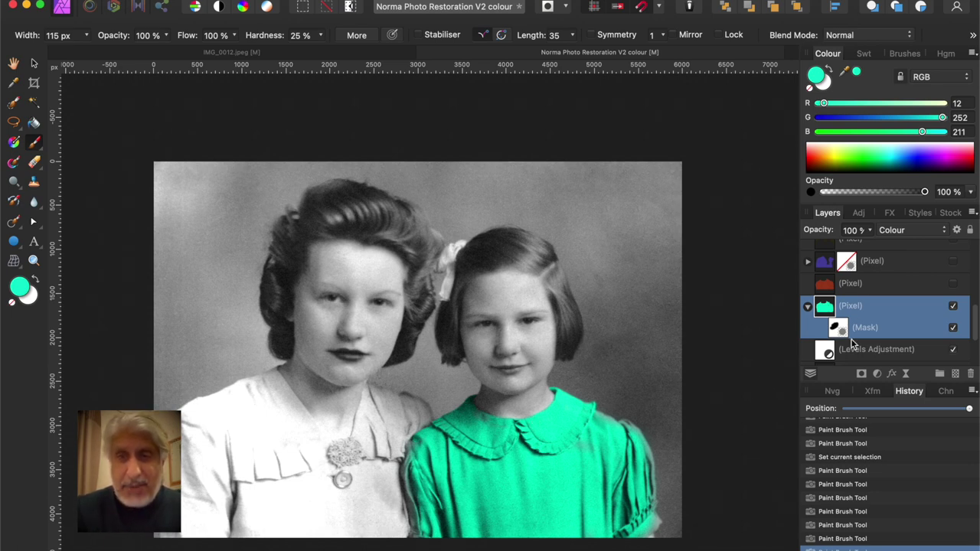
left_click(870, 233)
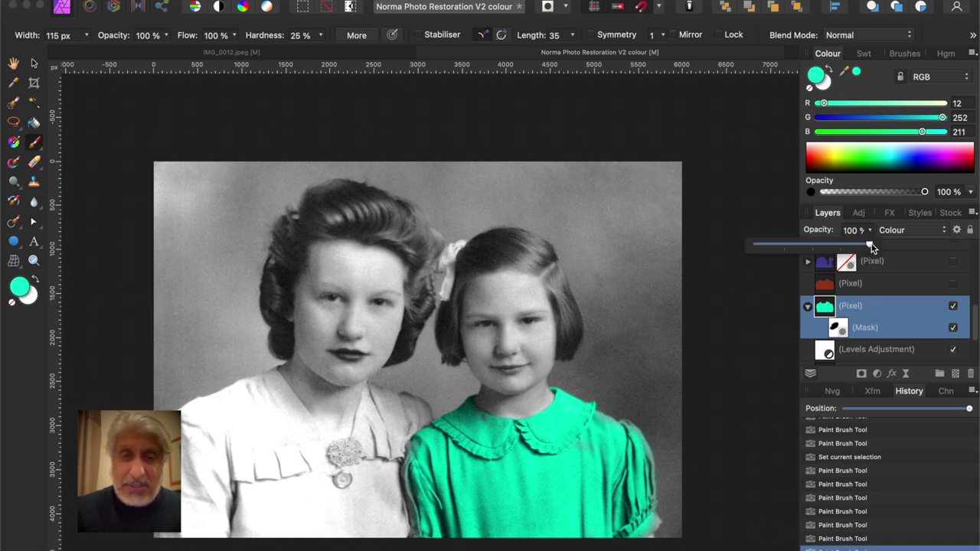
left_click_drag(871, 248, 809, 256)
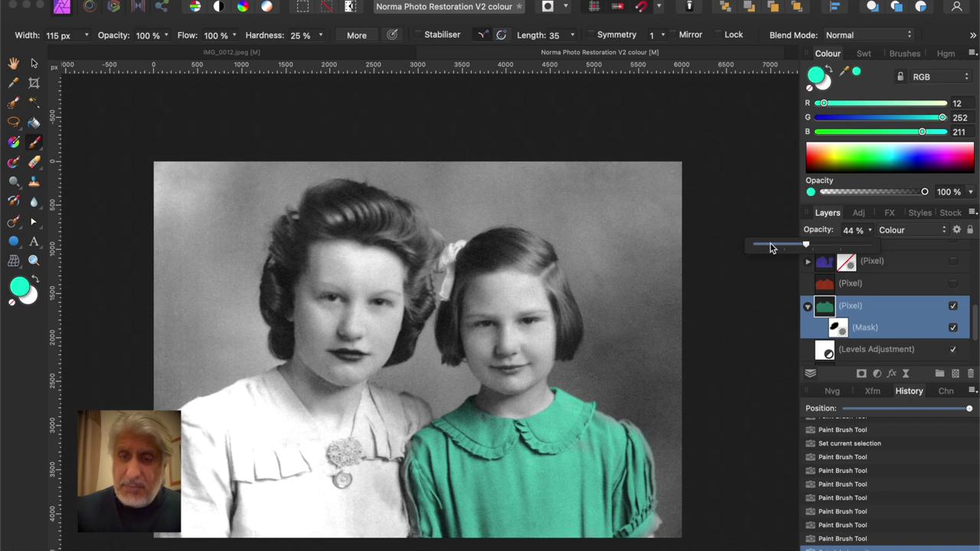
Enlarge the brush to 534.9 px and paint green over the girl's dress around the collar and chest
key("bracketright")
key("bracketright")
key("bracketright")
key("bracketright")
key("bracketright")
key("bracketright")
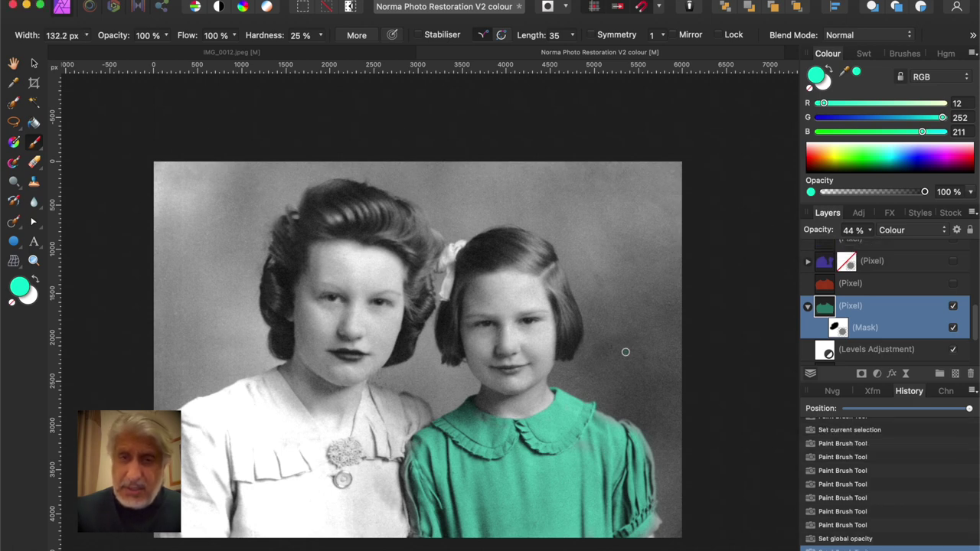
left_click_drag(592, 451, 564, 431)
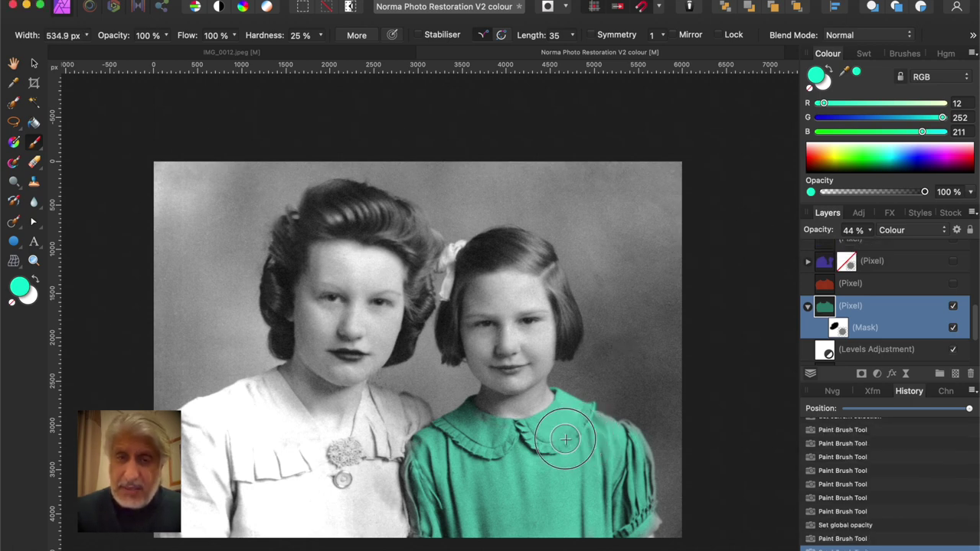
mouse_move(567, 435)
left_mouse_down()
mouse_move(606, 454)
mouse_move(597, 448)
mouse_move(614, 485)
mouse_move(579, 481)
left_mouse_up()
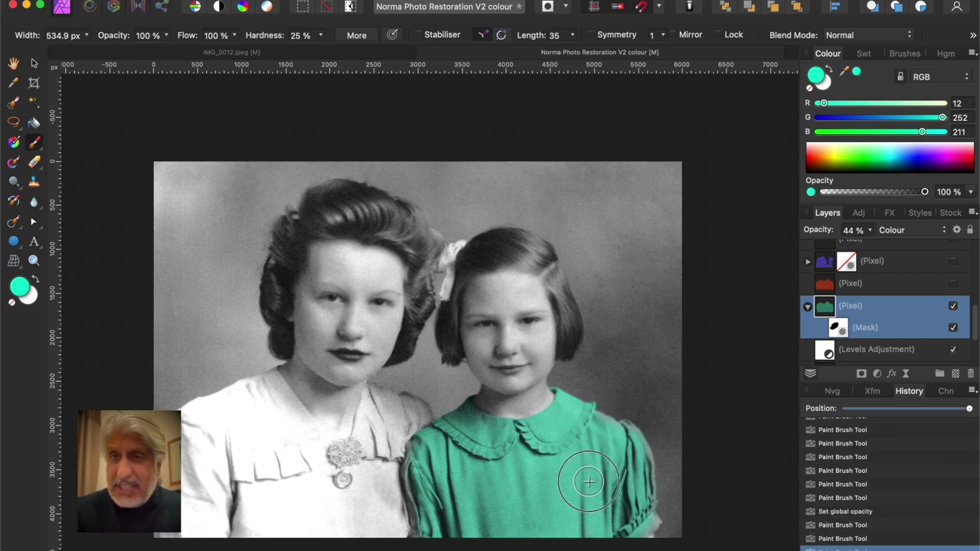
Raise the green dress layer's opacity to 54 %
left_click(873, 231)
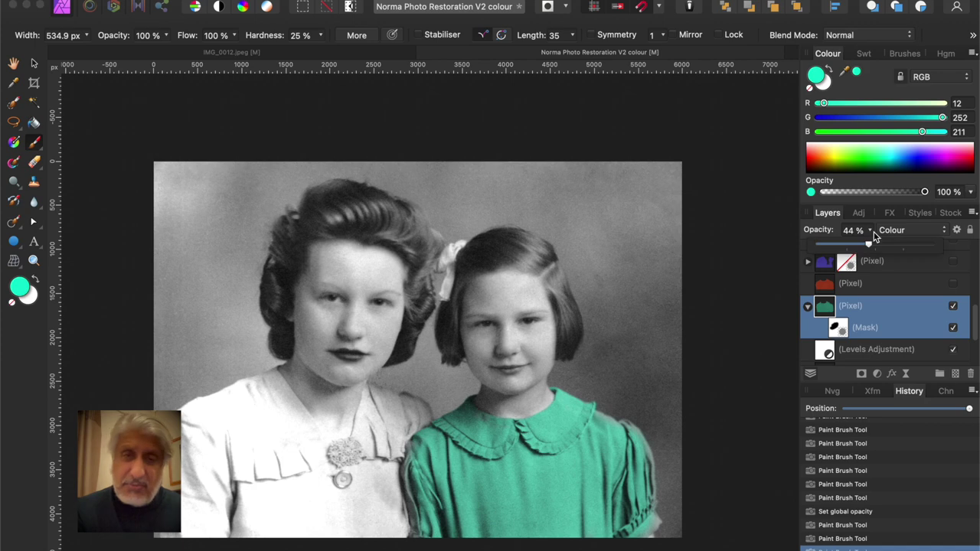
mouse_move(872, 247)
left_mouse_down()
mouse_move(843, 247)
mouse_move(890, 247)
mouse_move(880, 254)
left_mouse_up()
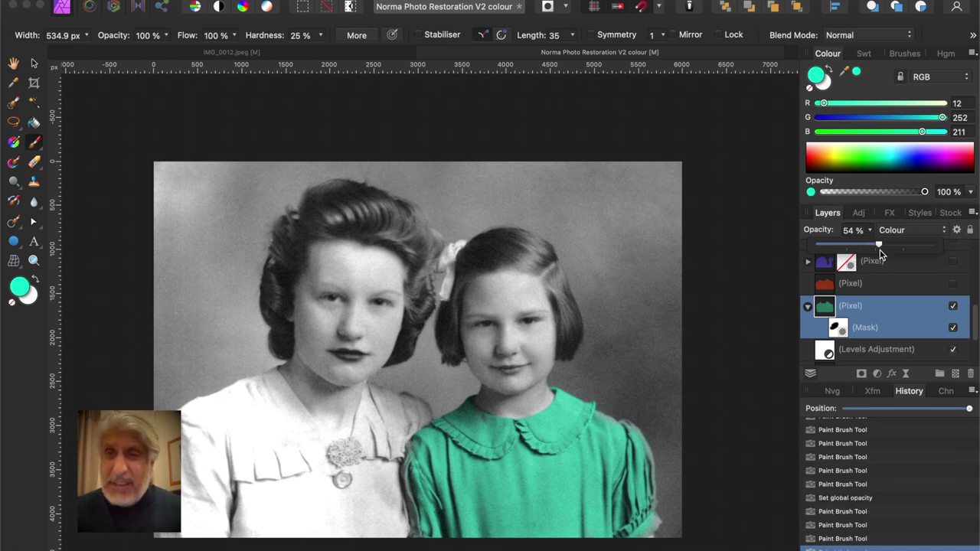
left_click(787, 184)
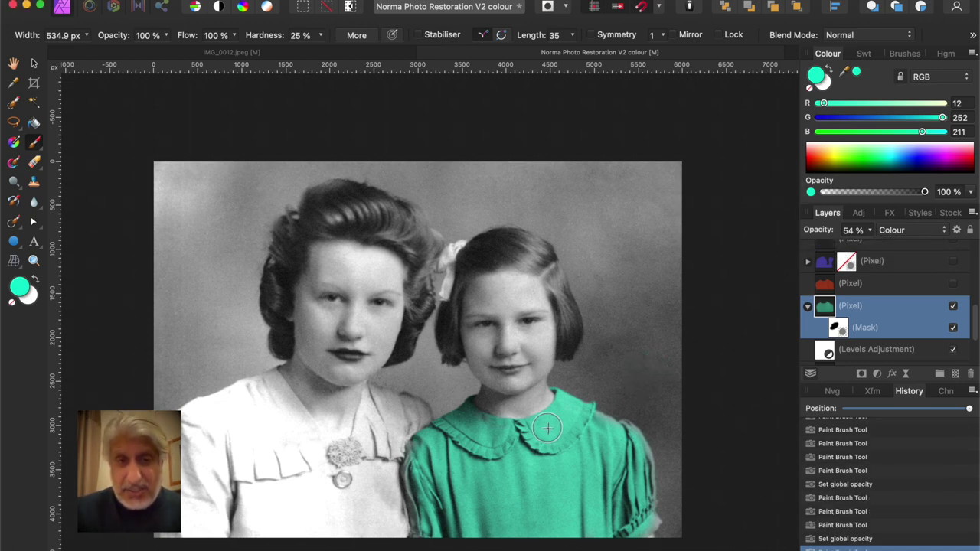
mouse_move(434, 424)
left_mouse_down()
mouse_move(414, 453)
mouse_move(383, 452)
left_mouse_up()
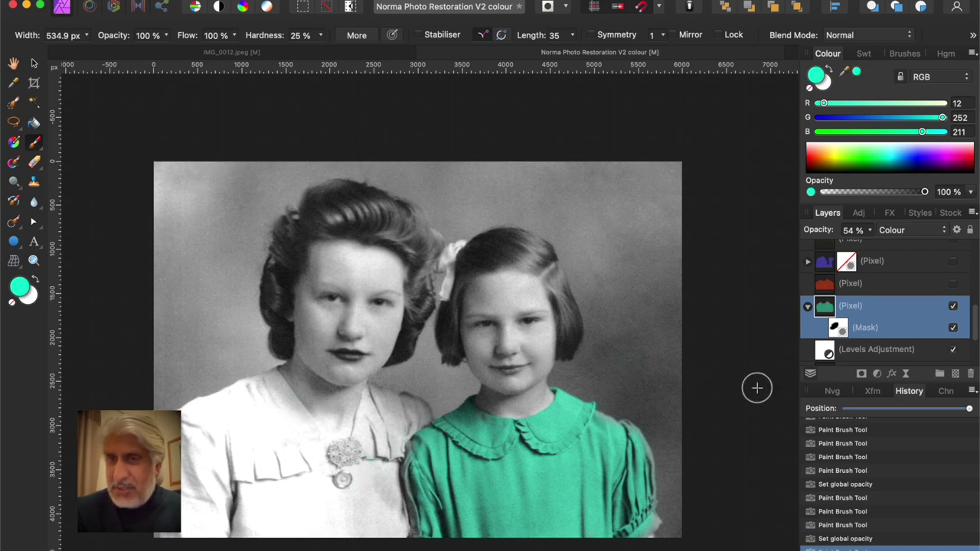
Hide the green dress layer and show the red dress layer directly above it
left_click(952, 306)
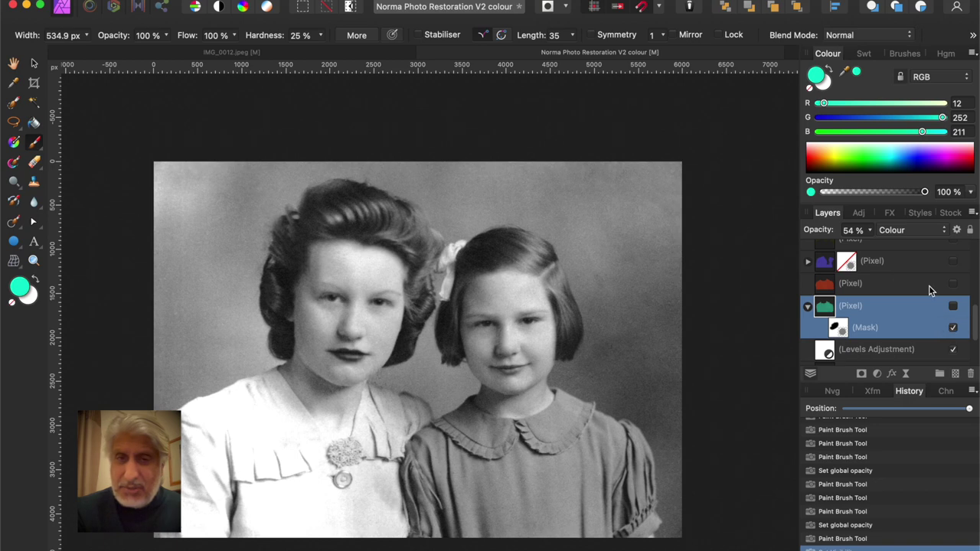
left_click(953, 283)
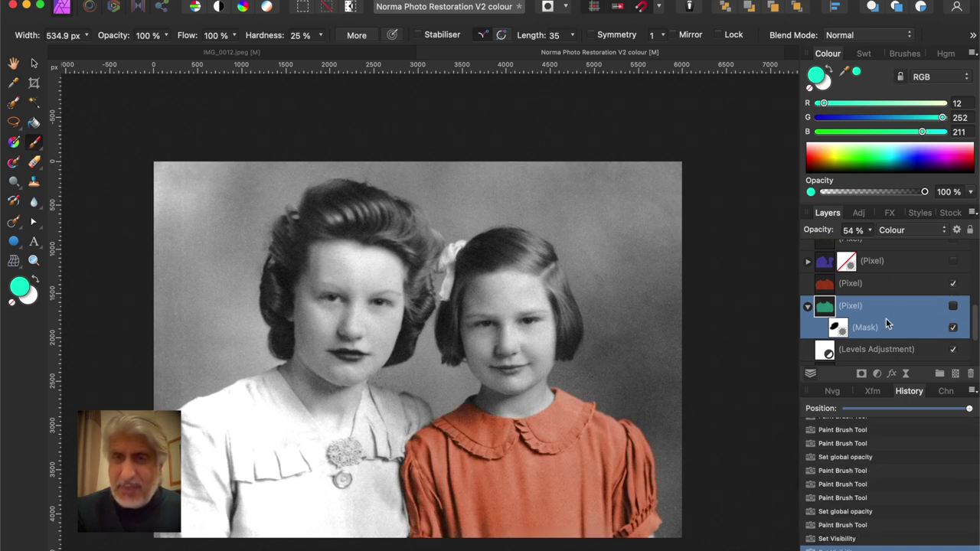
scroll(905, 332, "up", 1)
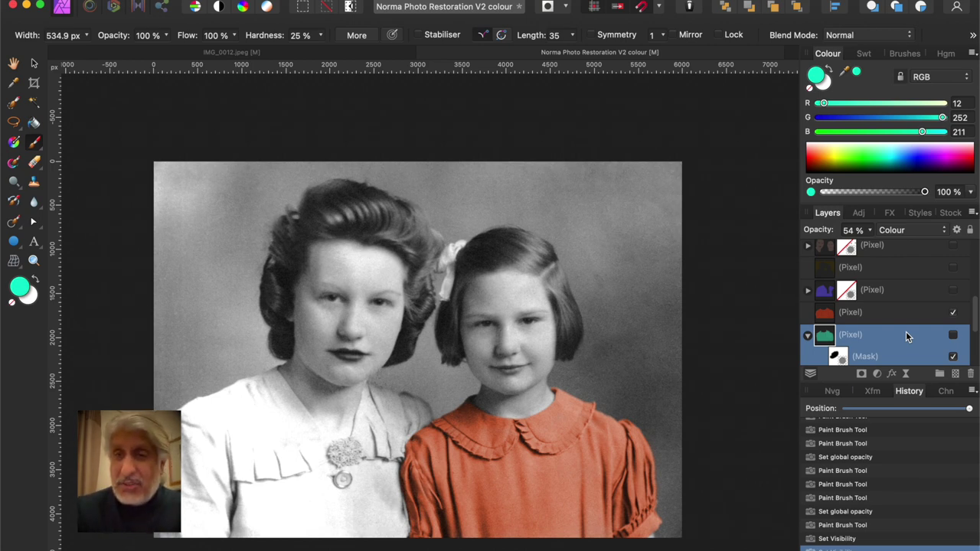
Show the purple blouse layer and the olive background tint layer
left_click(953, 291)
scroll(909, 311, "up", 2)
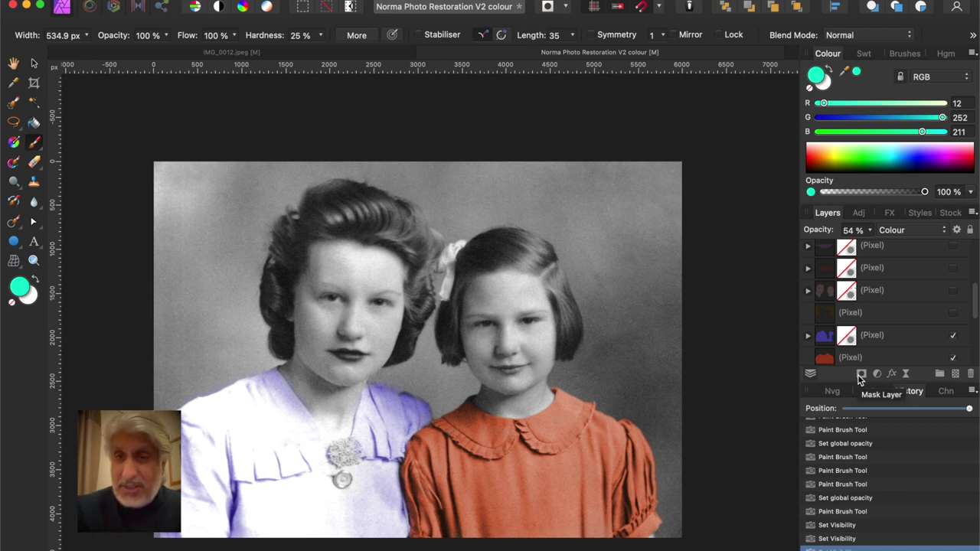
left_click(953, 316)
scroll(928, 318, "up", 2)
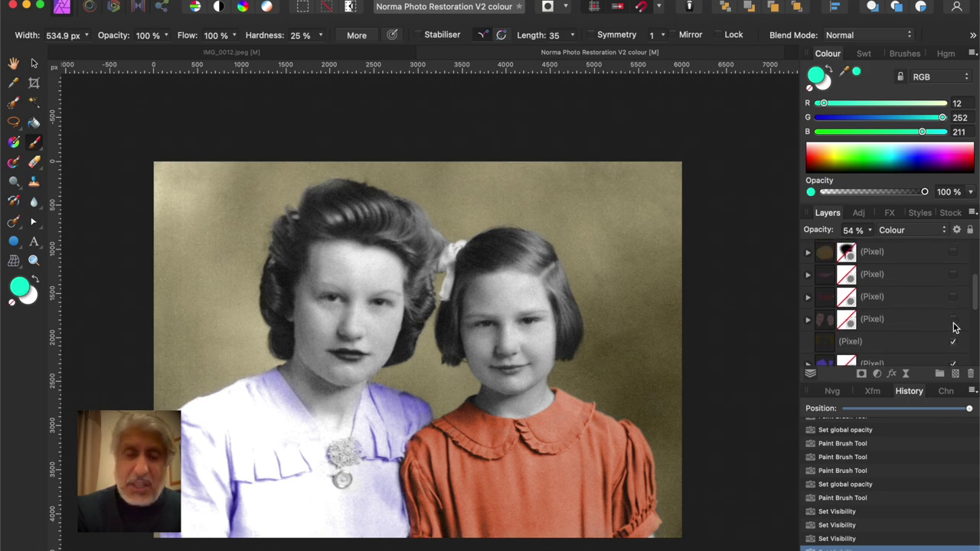
Show the facial skin tint layer and the dark red masked tint layer above it
left_click(953, 320)
scroll(926, 344, "up", 1)
left_click(953, 323)
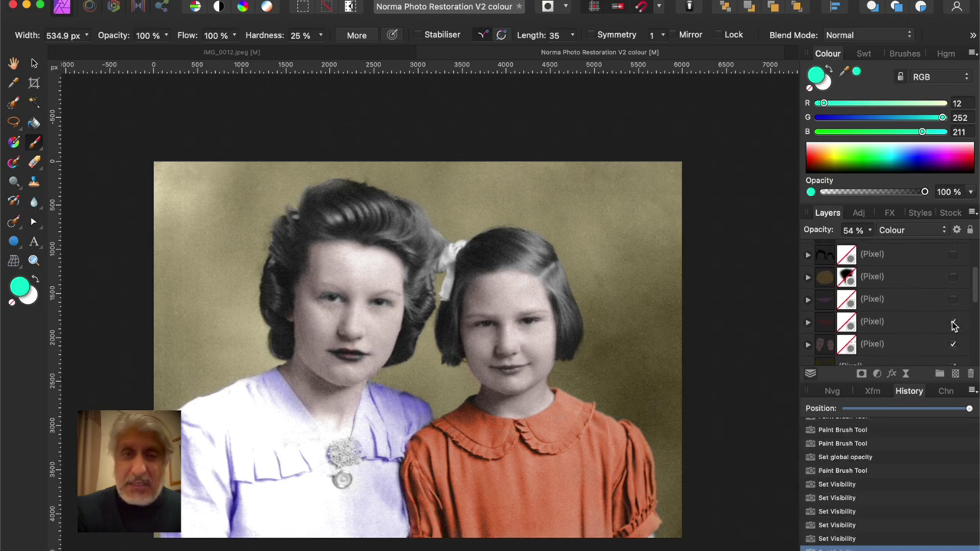
scroll(940, 328, "up", 1)
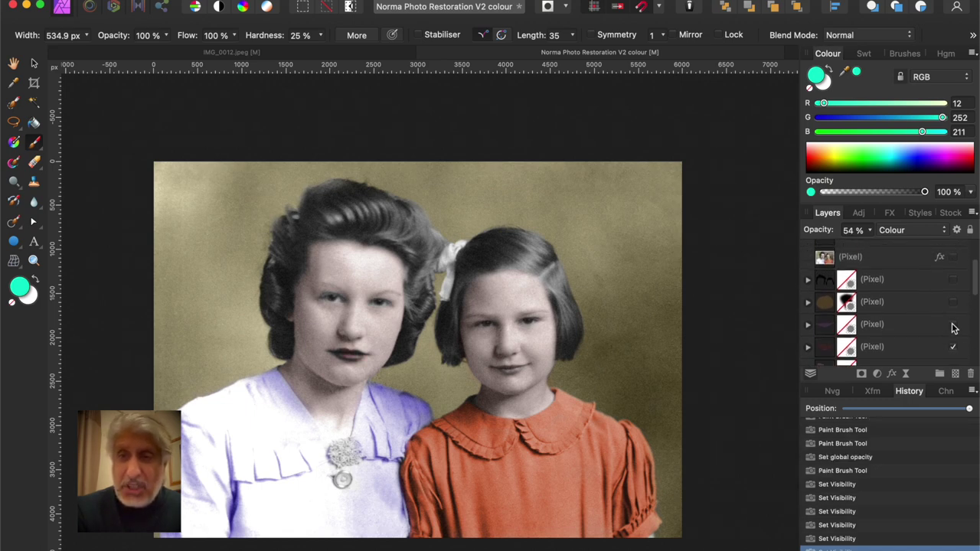
Show the purple tint, gold brooch and dark hair layers stacked above the red tint layer
left_click(953, 327)
scroll(929, 328, "up", 1)
left_click(952, 320)
scroll(918, 329, "up", 1)
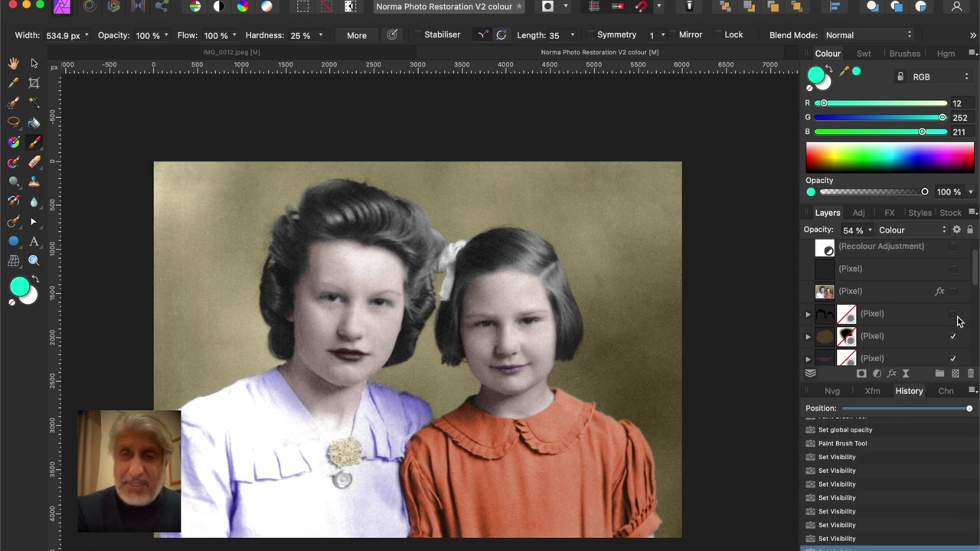
left_click(954, 317)
scroll(929, 324, "up", 1)
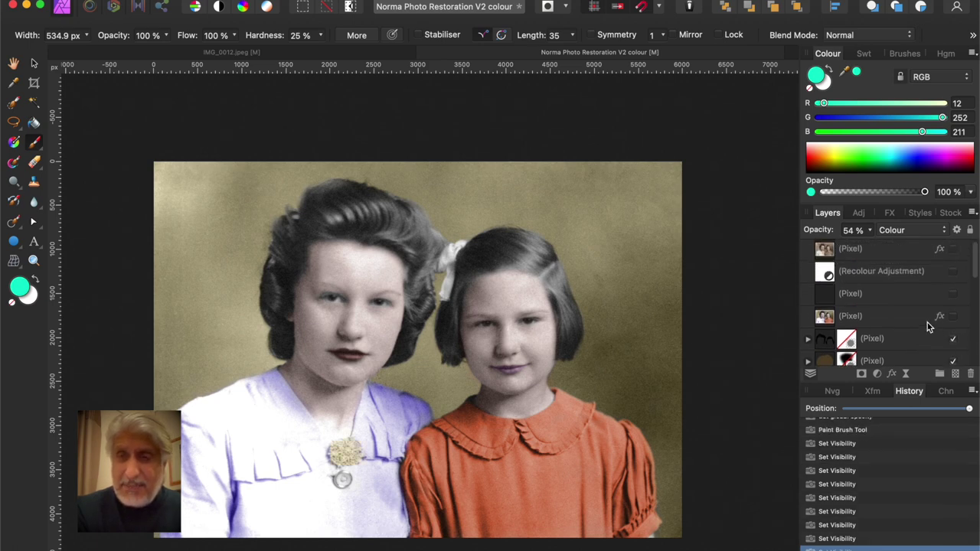
Show the dark pixel layer, the Recolour Adjustment and the colour portrait copy that carries the border effect
scroll(932, 332, "up", 1)
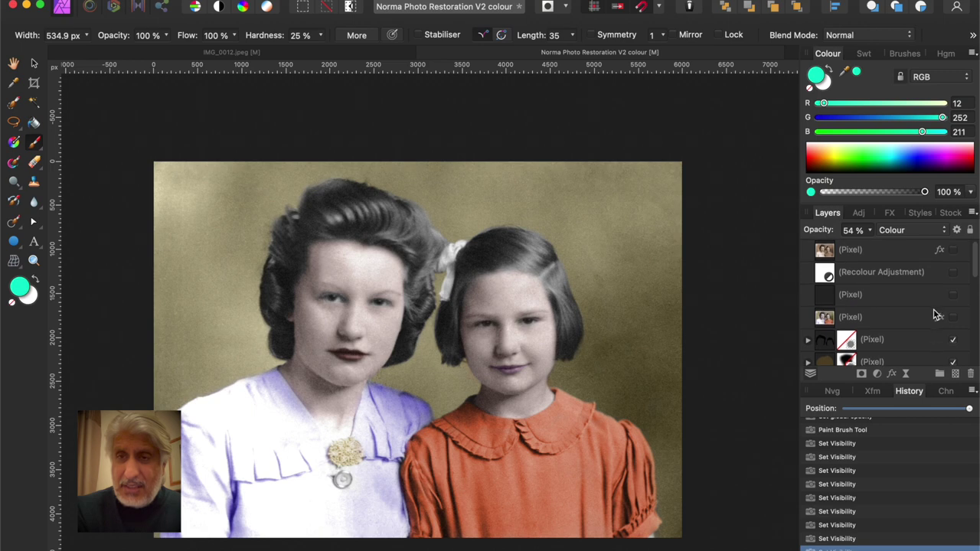
left_click(953, 297)
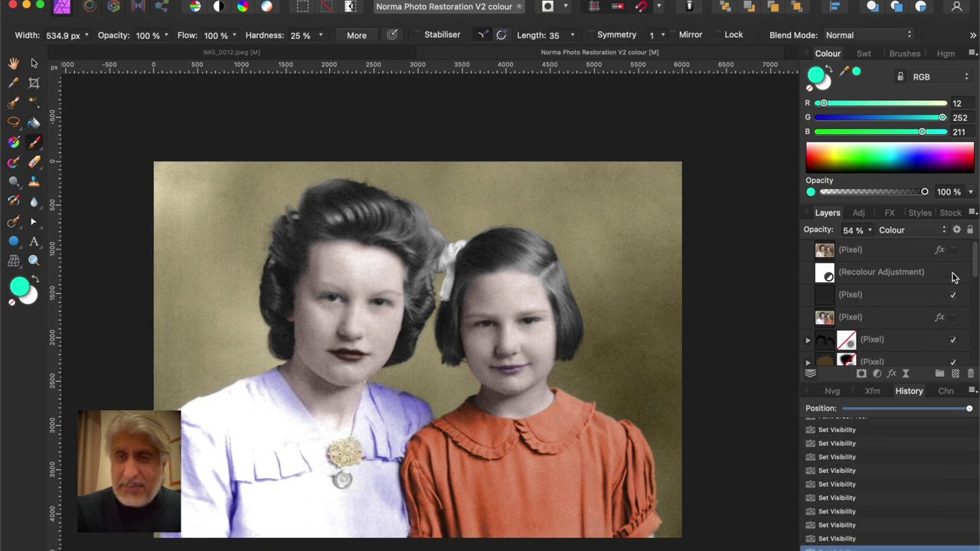
left_click(954, 278)
scroll(914, 298, "down", 2)
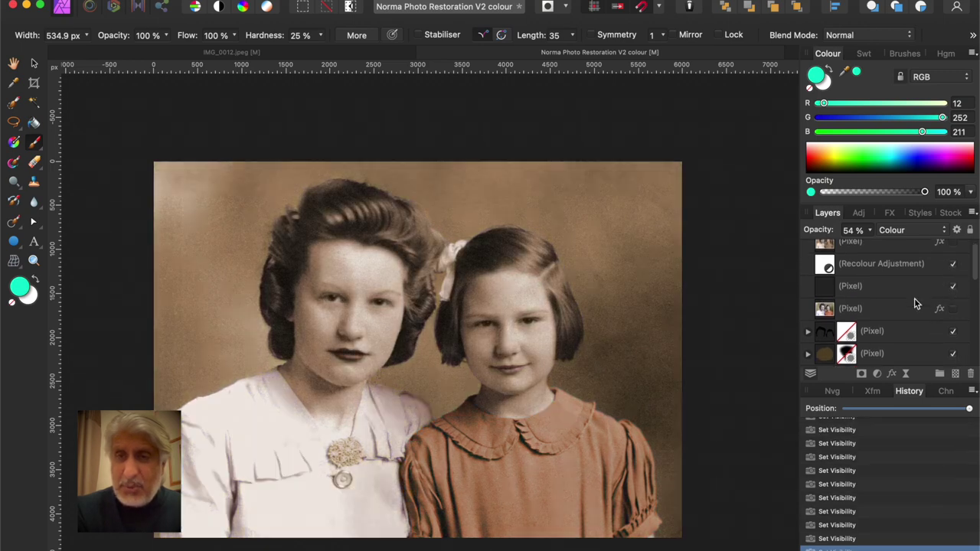
scroll(914, 298, "up", 1)
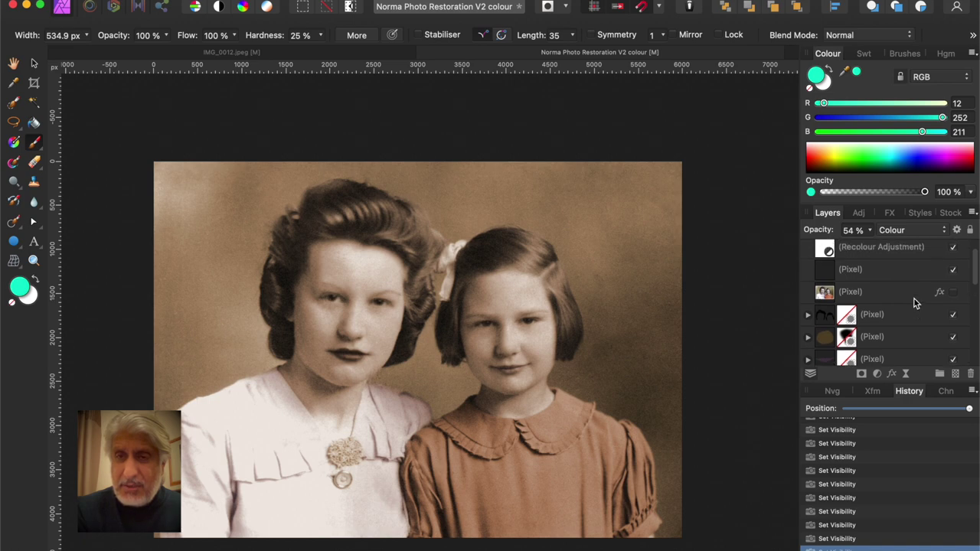
left_click(952, 296)
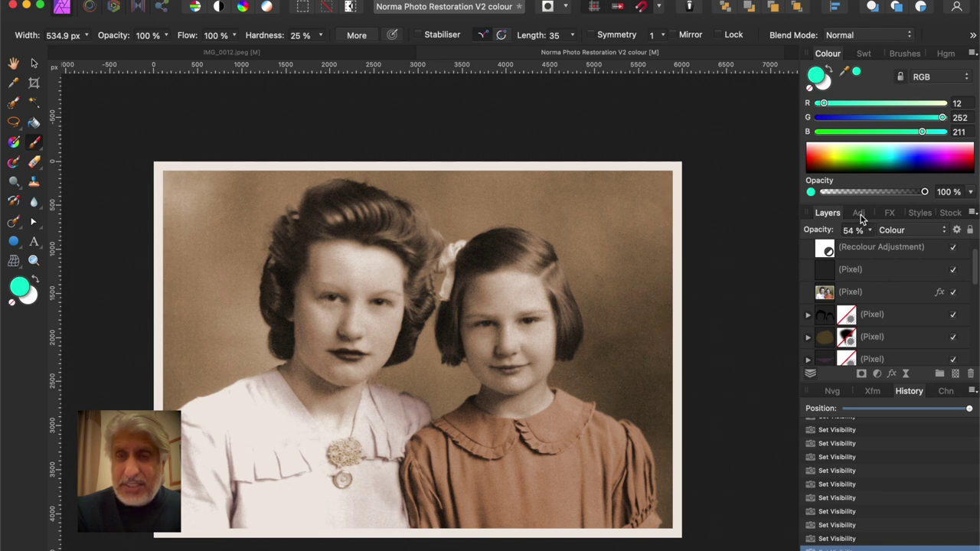
Enable an Outline effect on the selected green dress layer and set its colour to white
left_click(888, 217)
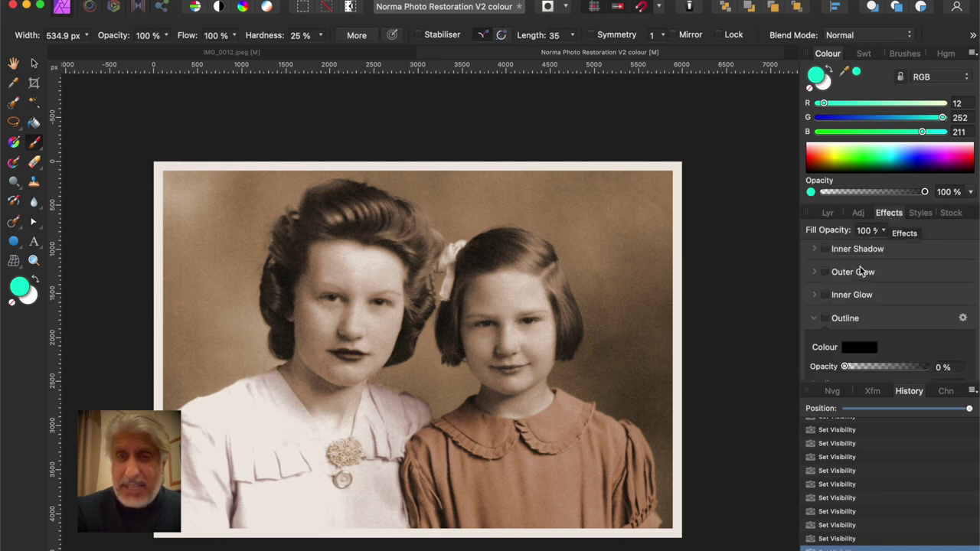
left_click(824, 319)
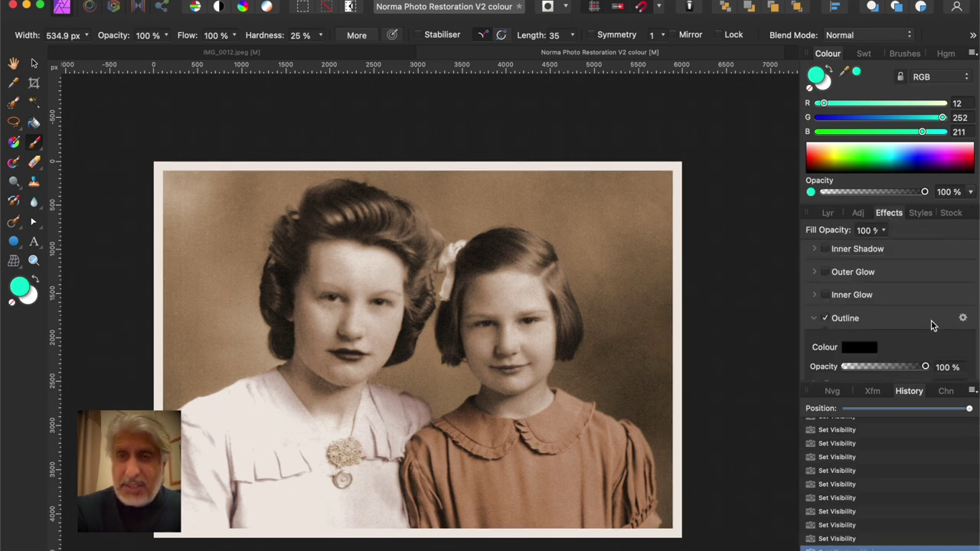
left_click(962, 318)
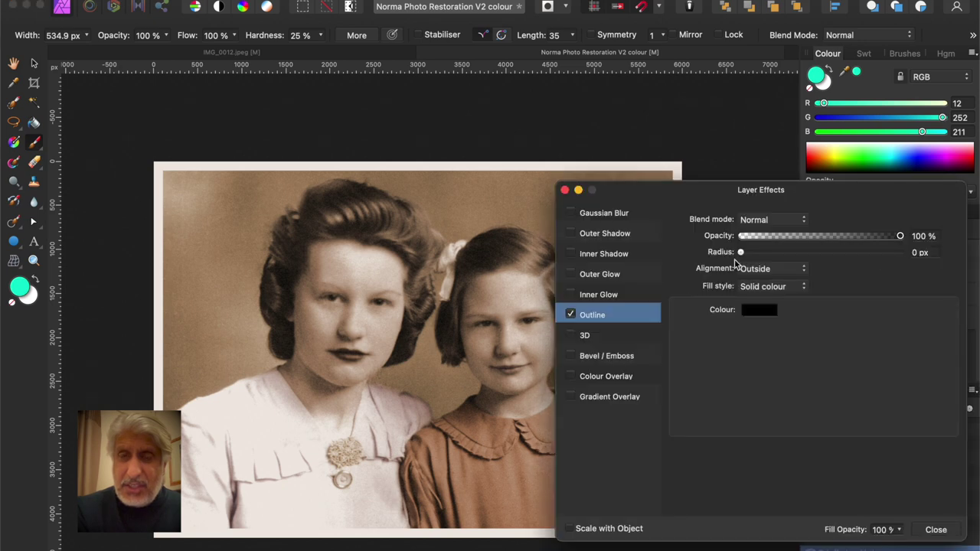
left_click(754, 311)
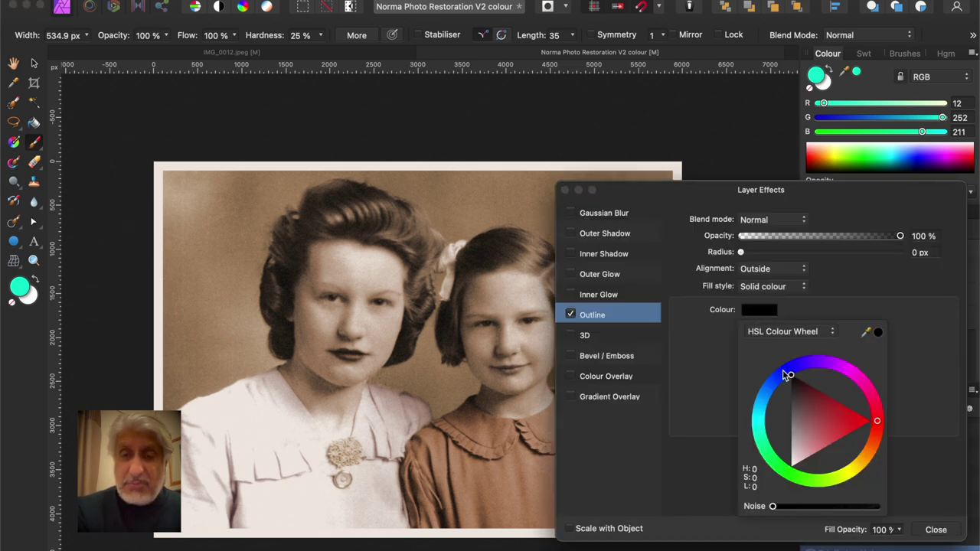
left_click(792, 463)
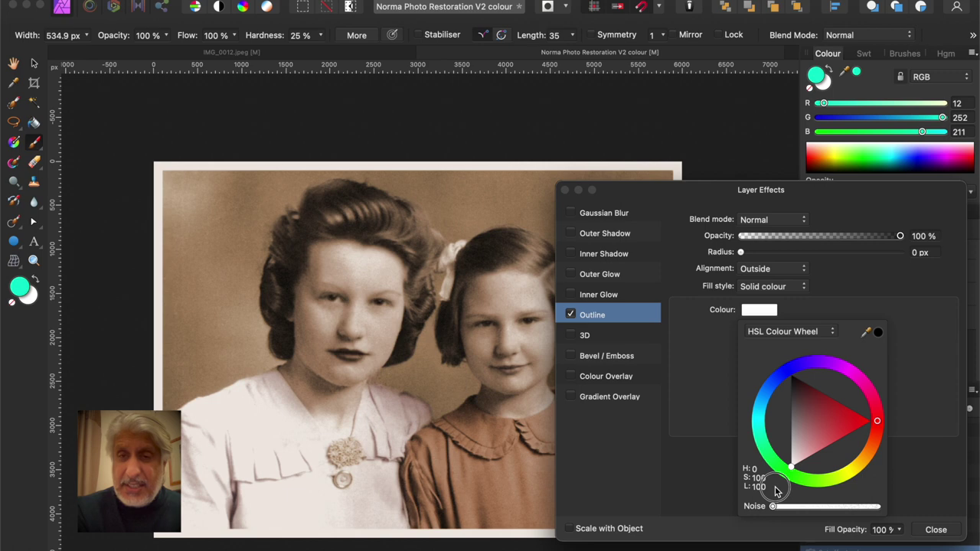
left_click(717, 364)
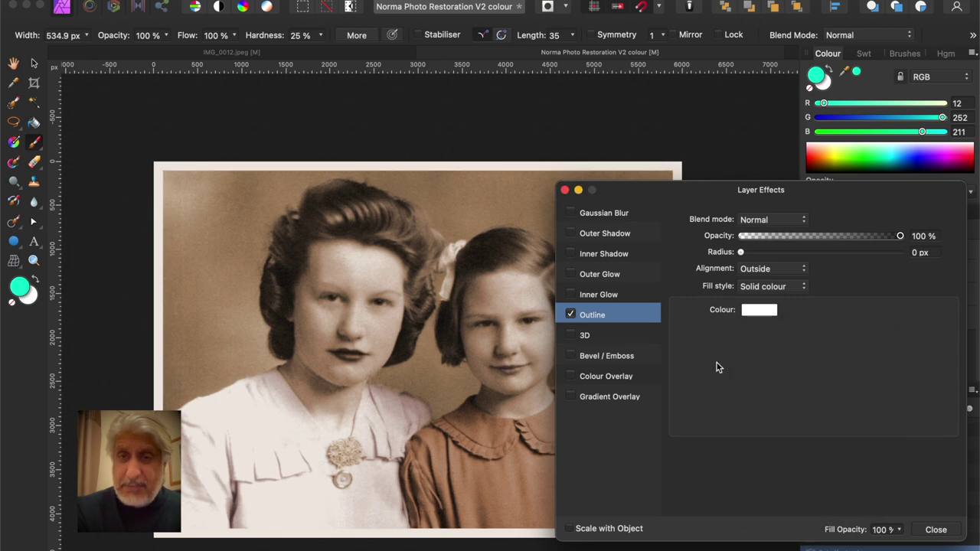
Set the outline's alignment to Inside, leave its radius at 0 px and close the layer effects
left_click(787, 270)
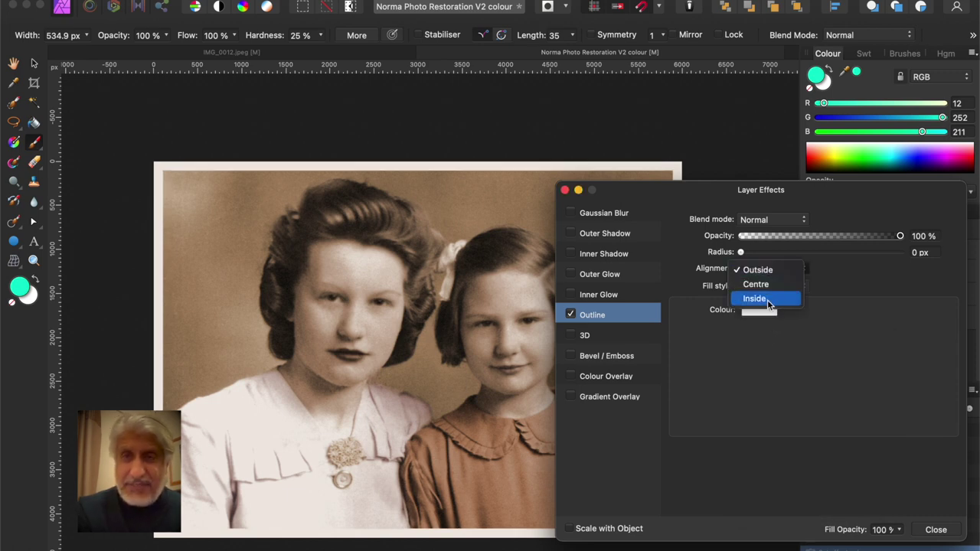
left_click(768, 298)
mouse_move(741, 255)
left_mouse_down()
mouse_move(848, 253)
mouse_move(739, 252)
left_mouse_up()
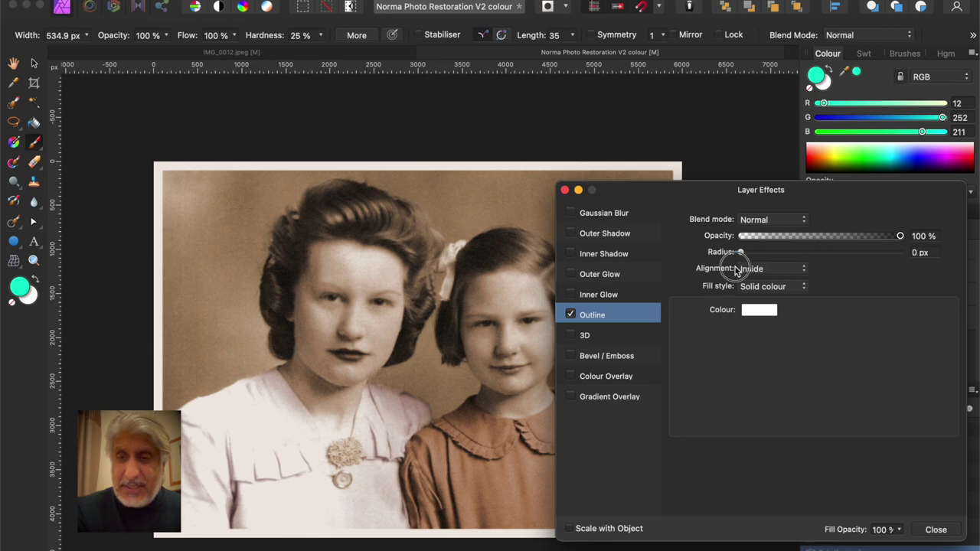
left_click(935, 529)
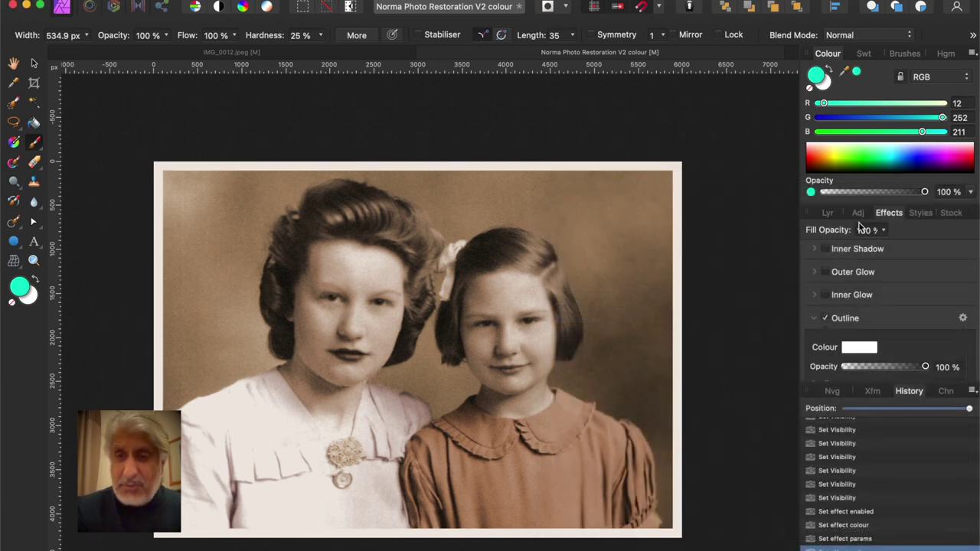
Preview the topmost portrait copy with its white border by showing the layer and hiding it again
left_click(826, 213)
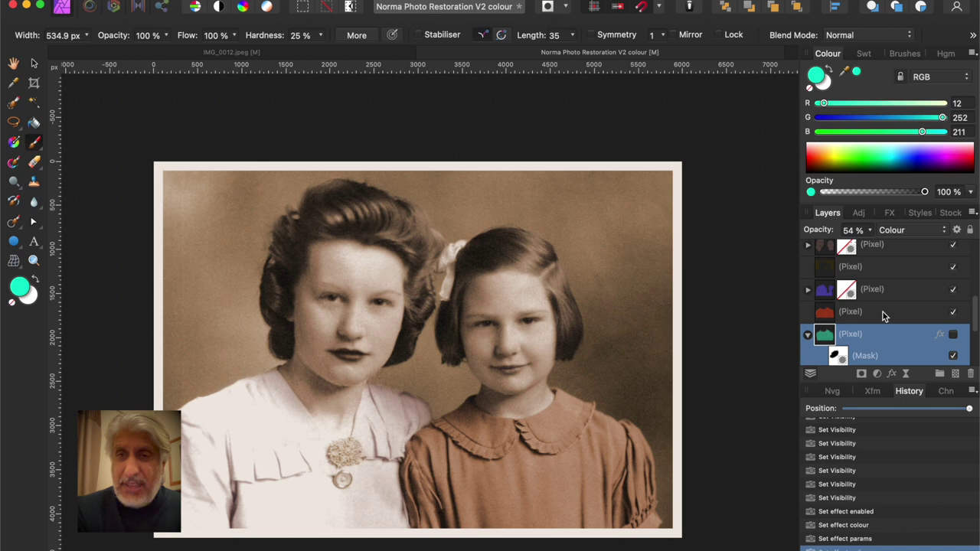
scroll(883, 316, "up", 2)
scroll(882, 316, "up", 5)
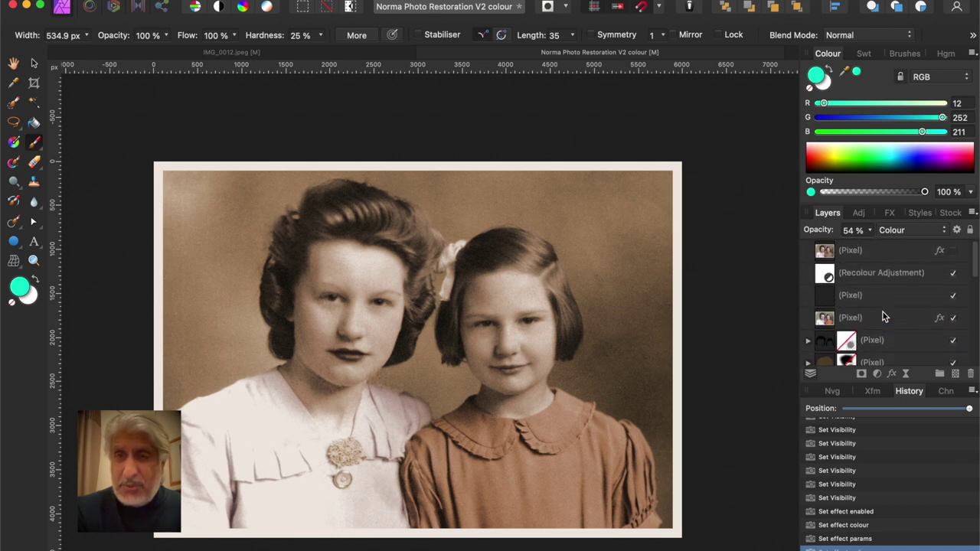
left_click(954, 253)
scroll(930, 286, "down", 1)
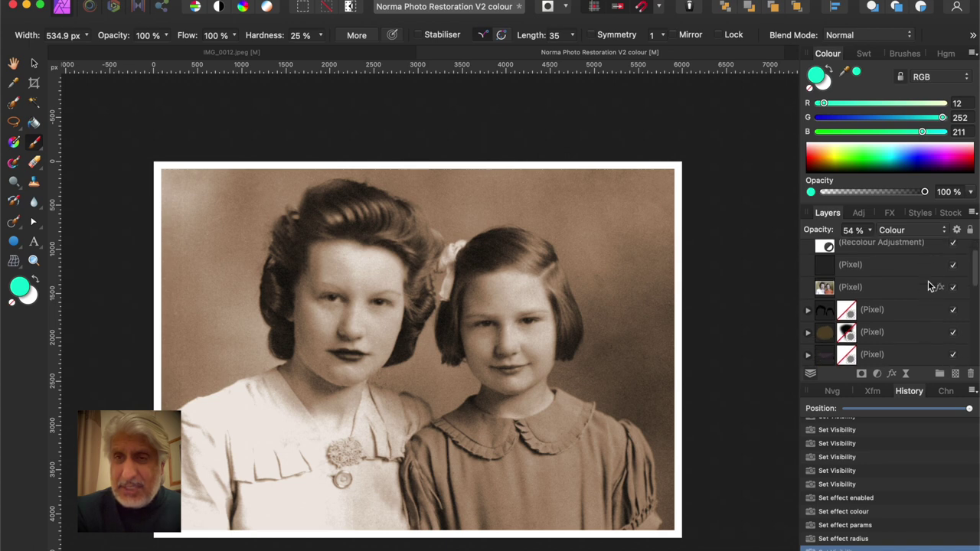
scroll(926, 288, "up", 1)
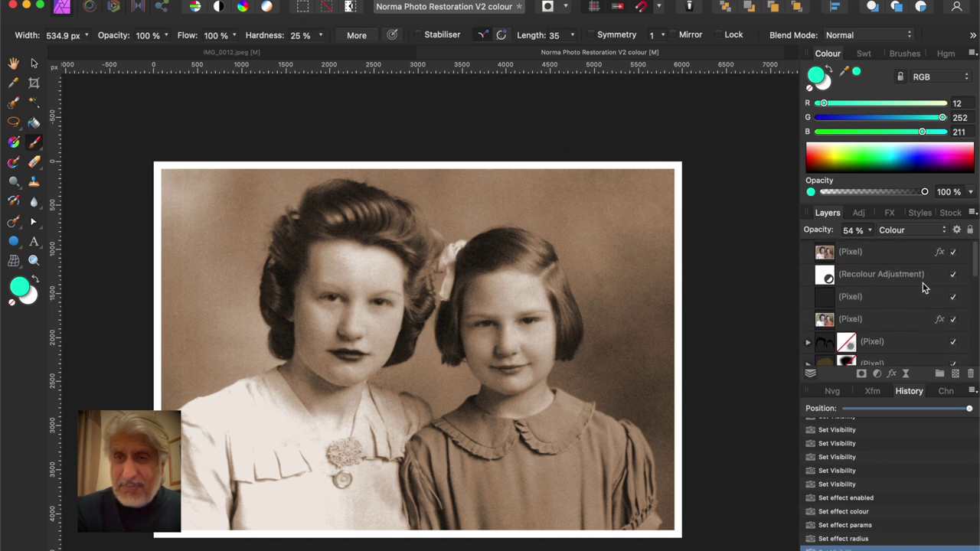
left_click(953, 251)
scroll(918, 307, "down", 1)
scroll(918, 310, "down", 1)
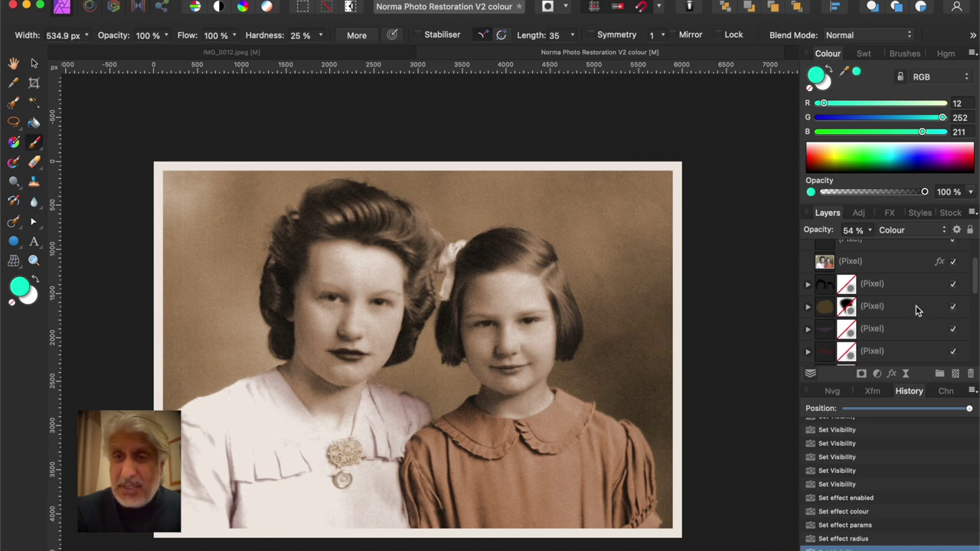
Hide the dark pixel layer and the Recolour Adjustment above the colour portrait copy
scroll(911, 307, "up", 2)
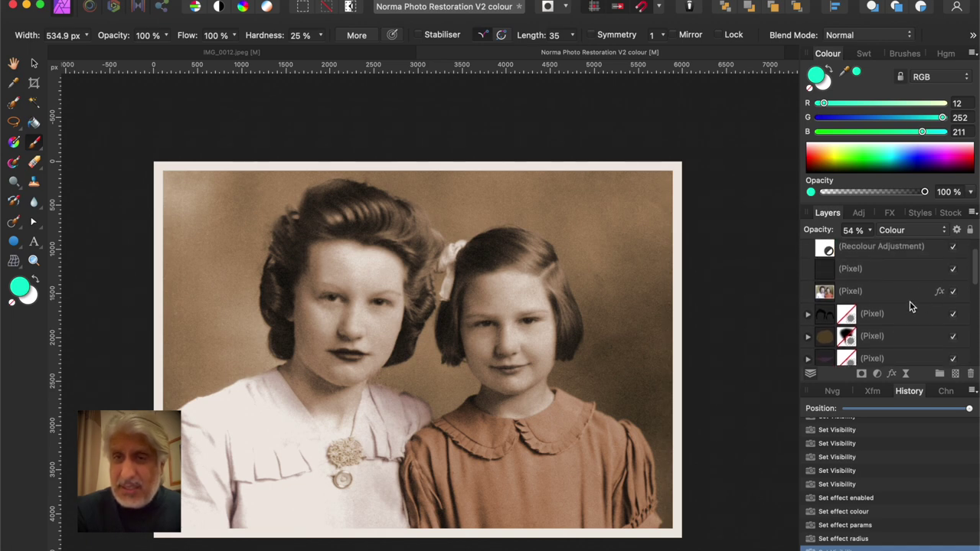
left_click(951, 297)
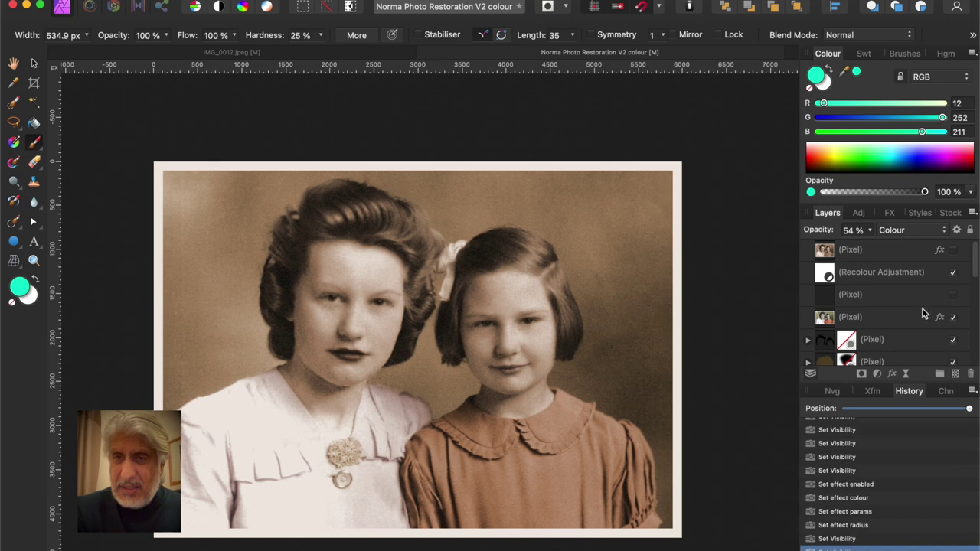
left_click(952, 274)
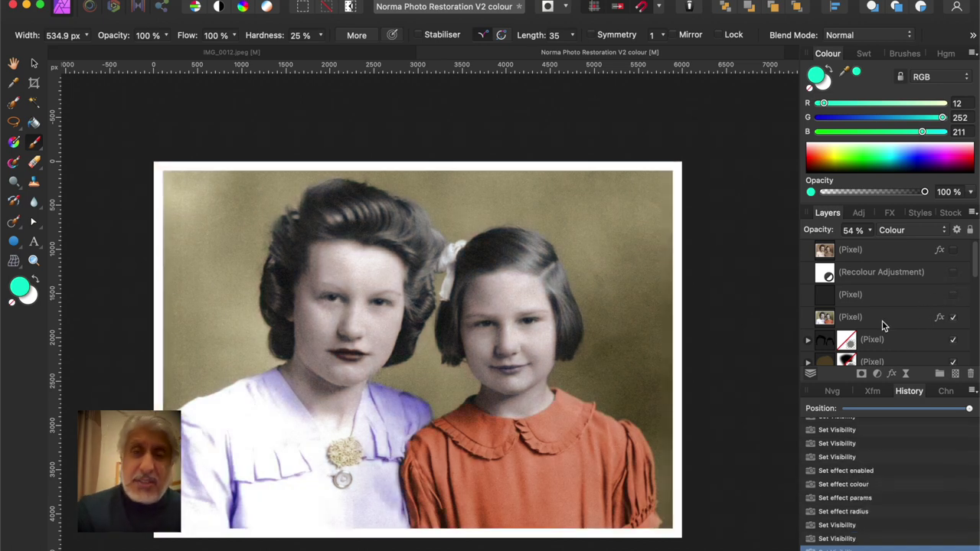
Set the hidden Recolour Adjustment's hue to 210.4° and close its settings
double_click(868, 274)
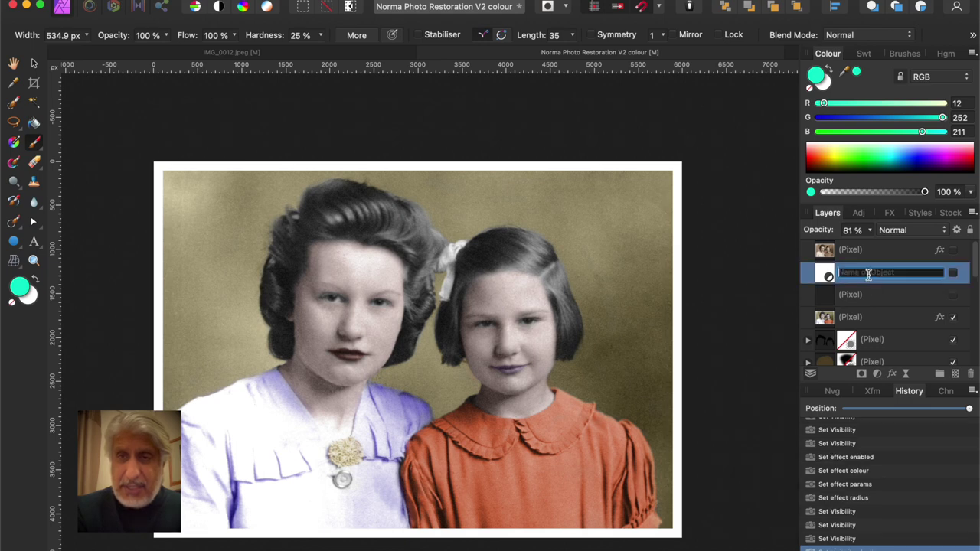
double_click(824, 274)
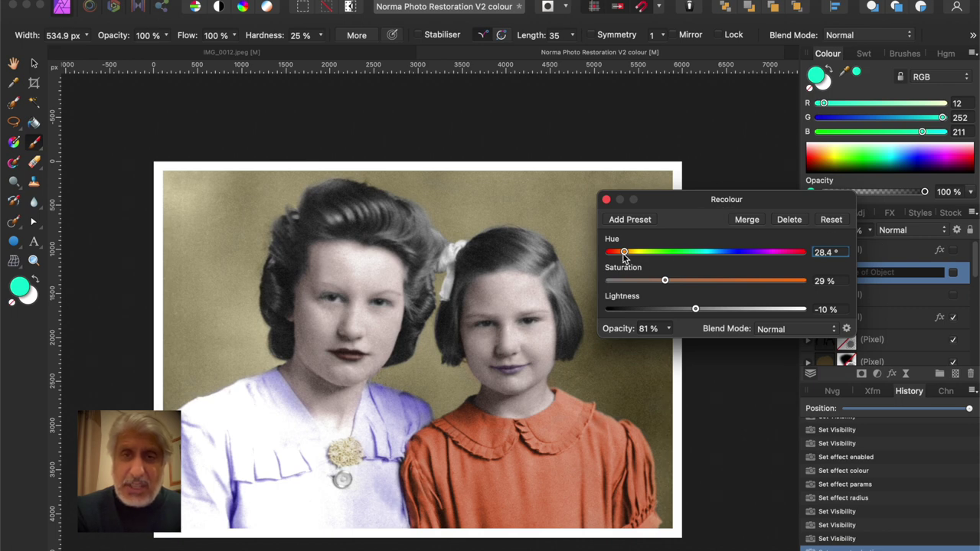
left_click_drag(624, 257, 722, 256)
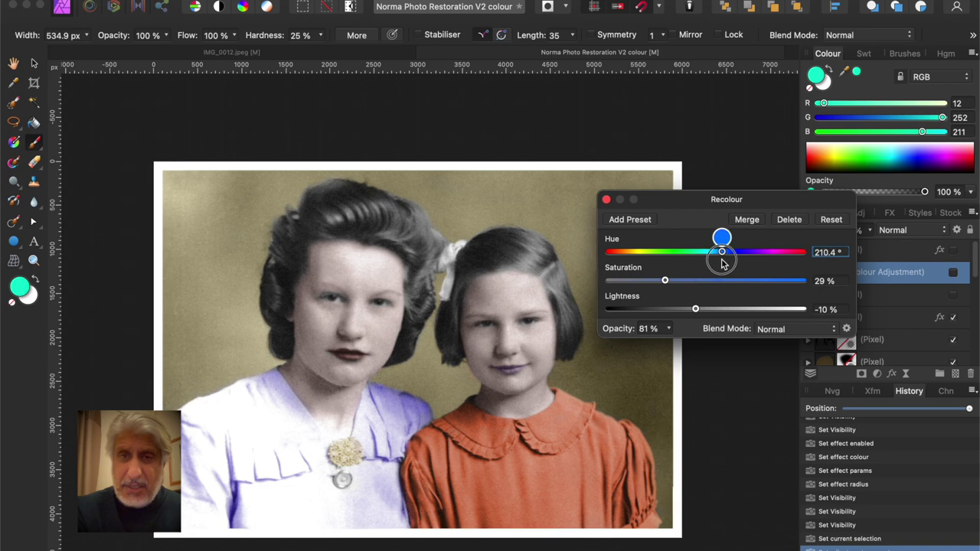
left_click(606, 200)
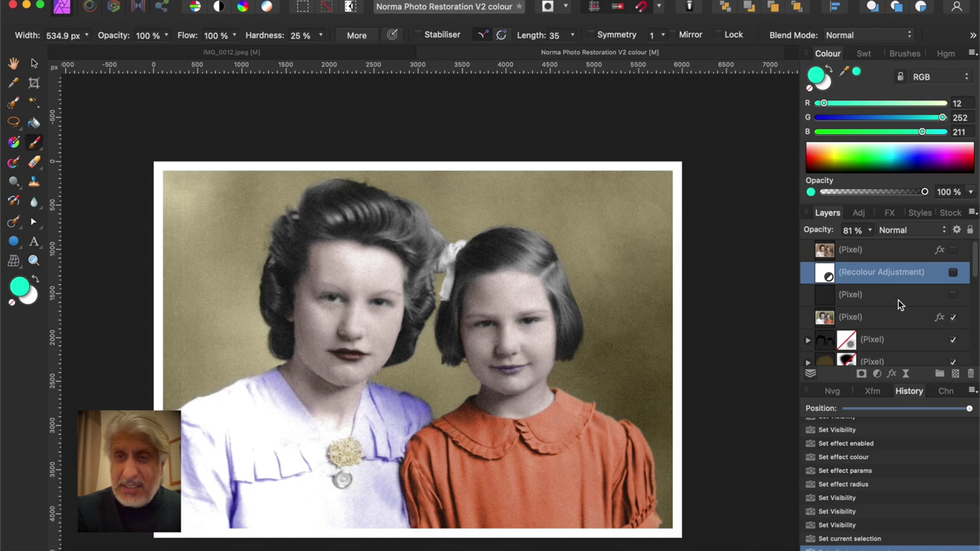
Compare the colour portrait with and without its white border by hiding the bordered copy and showing it again
scroll(896, 316, "down", 2)
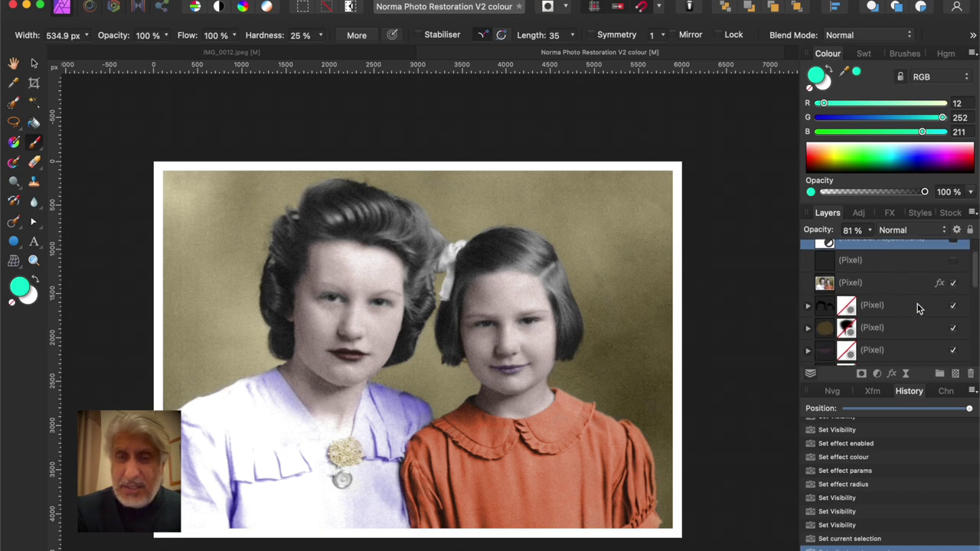
left_click(953, 286)
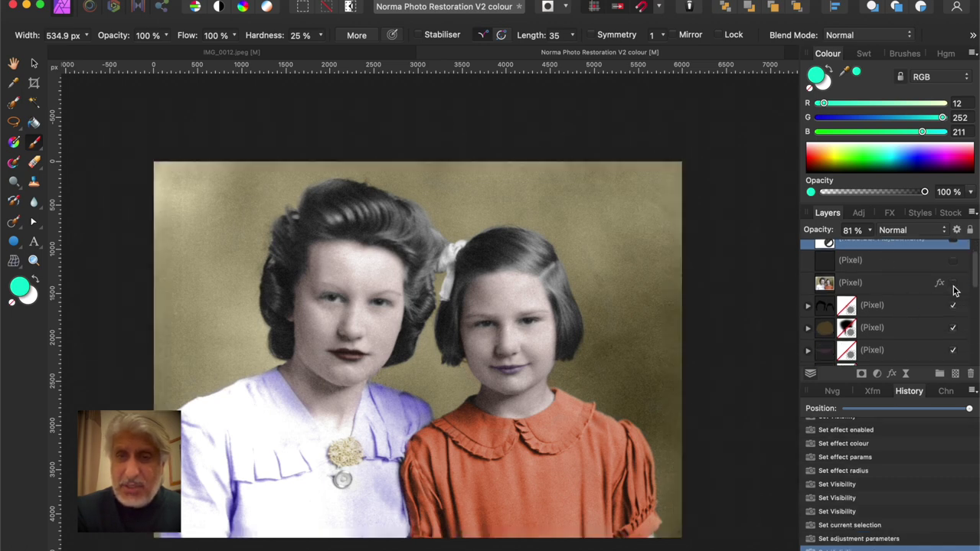
left_click(953, 287)
scroll(911, 295, "up", 2)
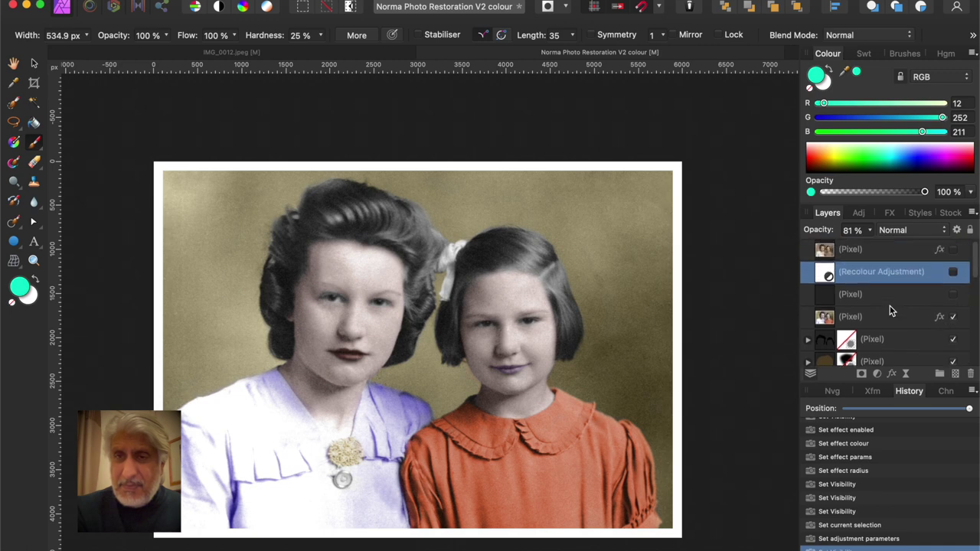
Show the topmost sepia portrait copy and review the layer stack down to the Background layer
left_click(953, 251)
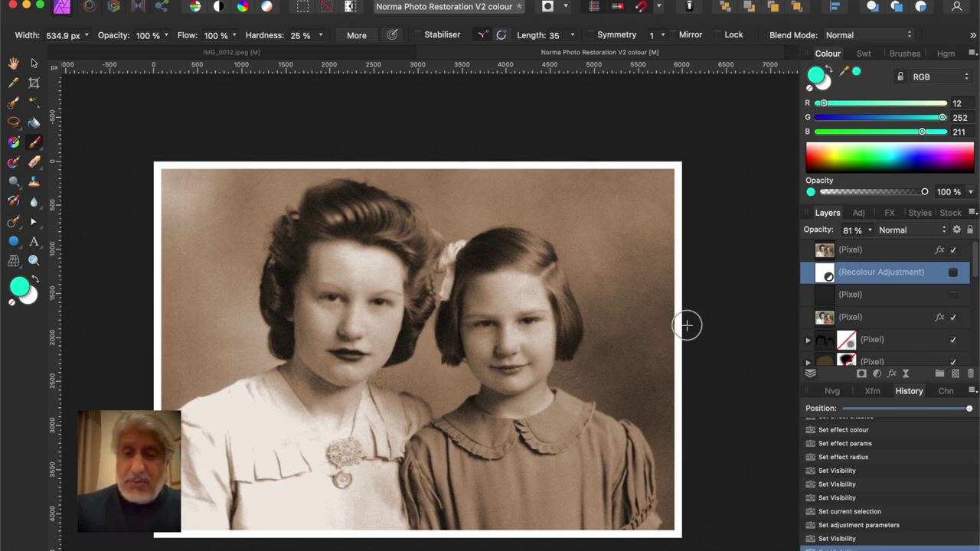
scroll(686, 325, "up", 1)
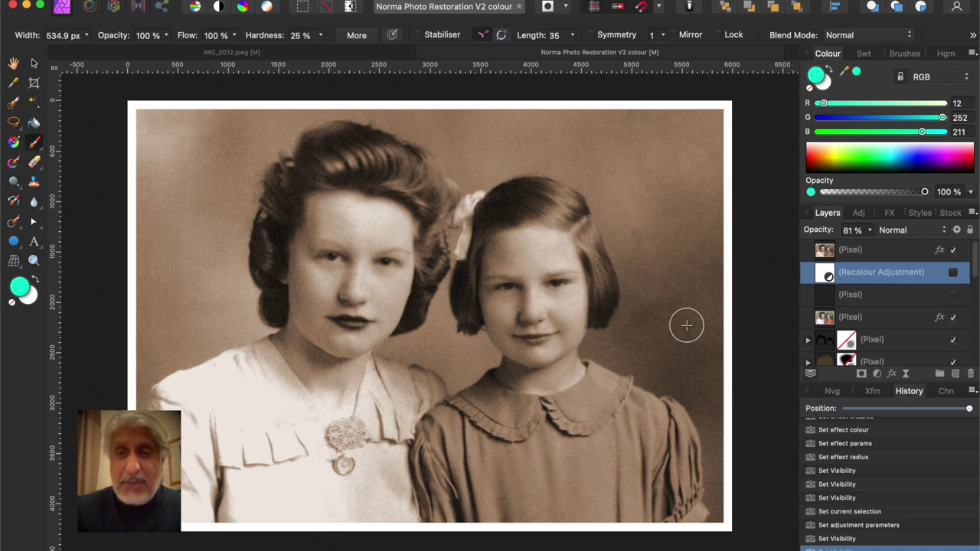
scroll(895, 314, "down", 5)
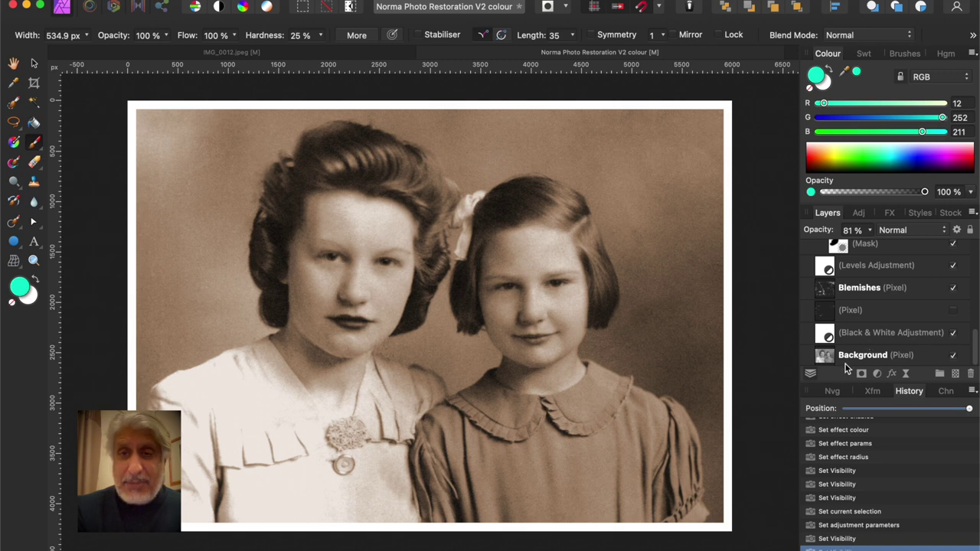
Display the available retouching tools, from Healing Brush to Red Eye Removal, and close the list without choosing one
left_click(17, 224)
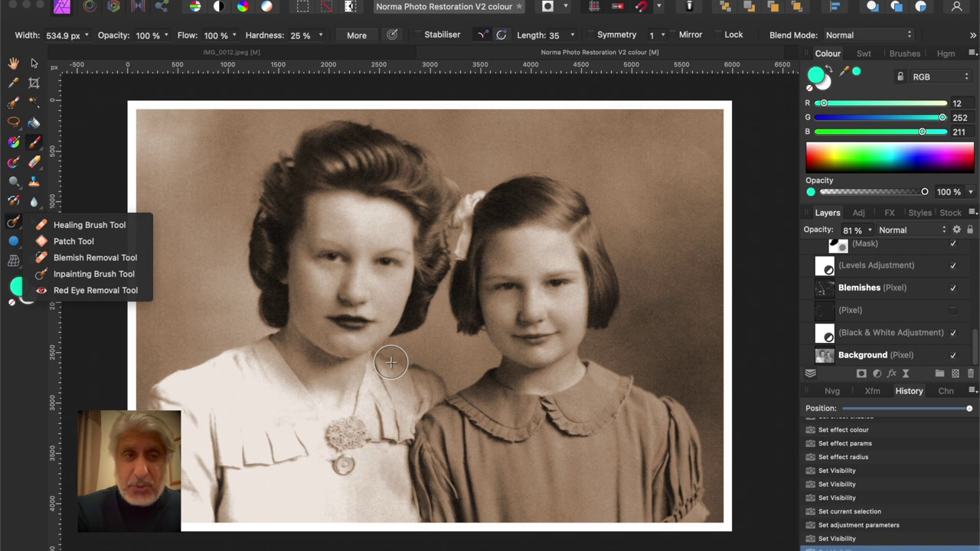
scroll(390, 362, "down", 5)
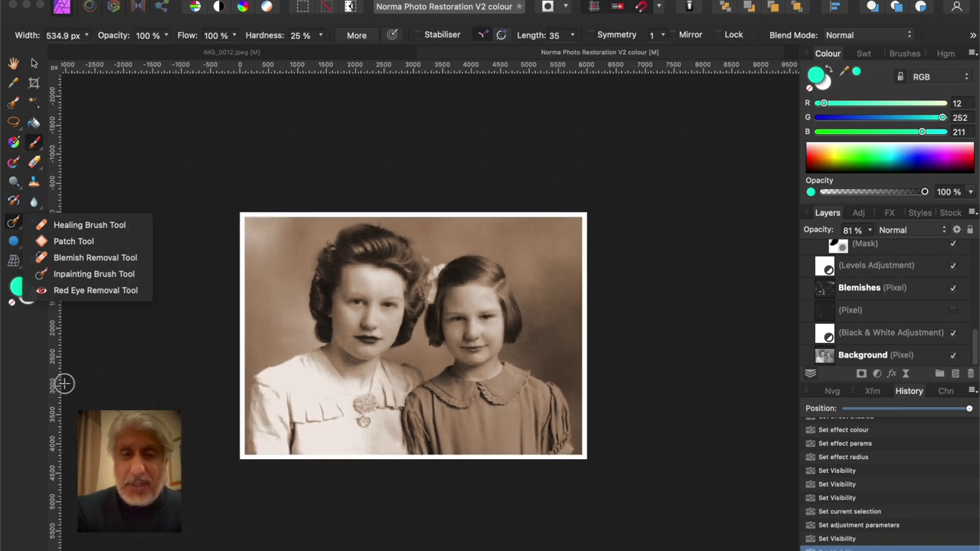
left_click(26, 376)
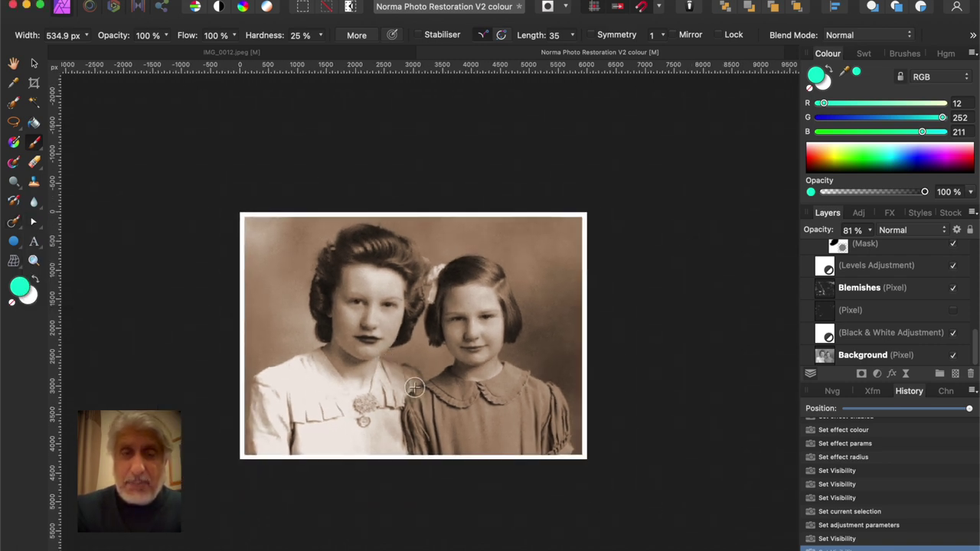
scroll(412, 386, "up", 4)
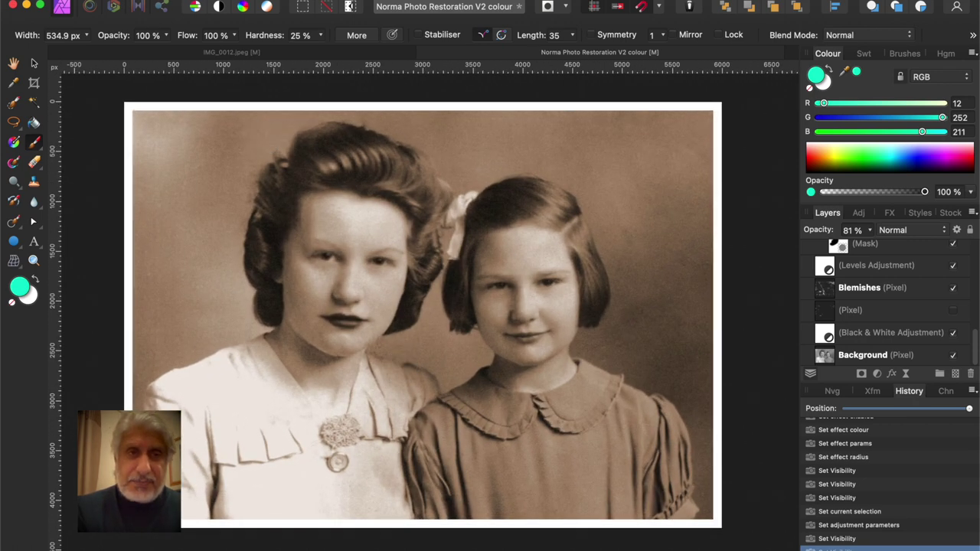
Resize the document to 10000 px wide with locked proportions, keeping 300 DPI and Bilinear resampling
left_click(222, 0)
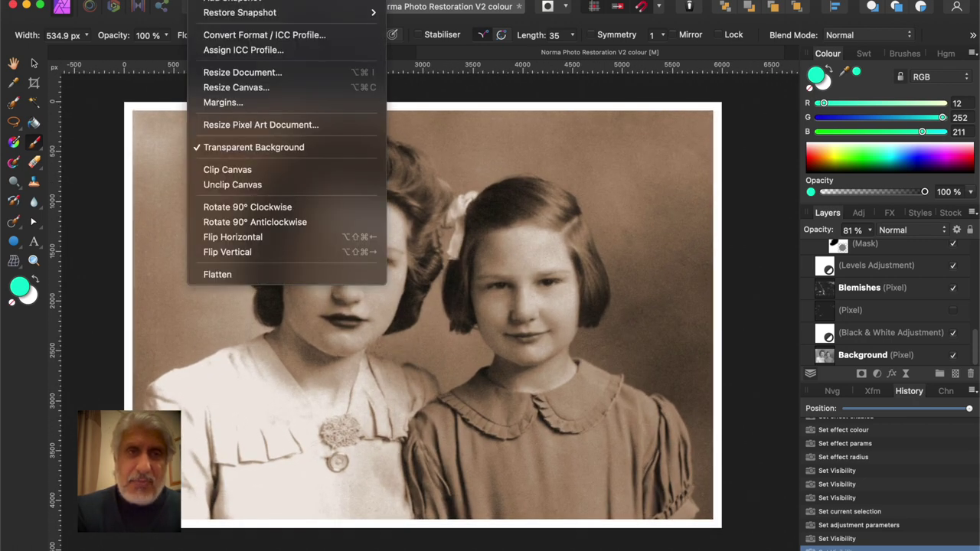
left_click(249, 72)
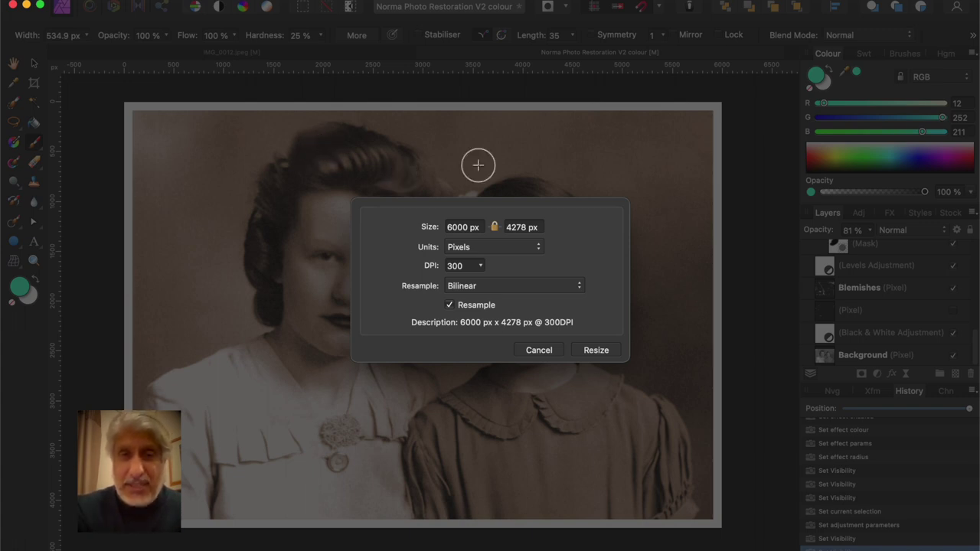
left_click(481, 268)
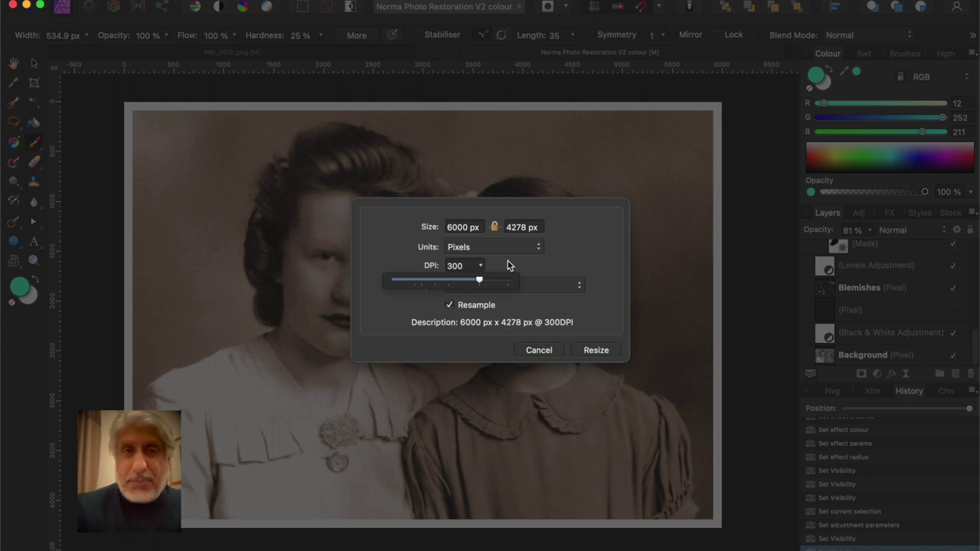
left_click(508, 265)
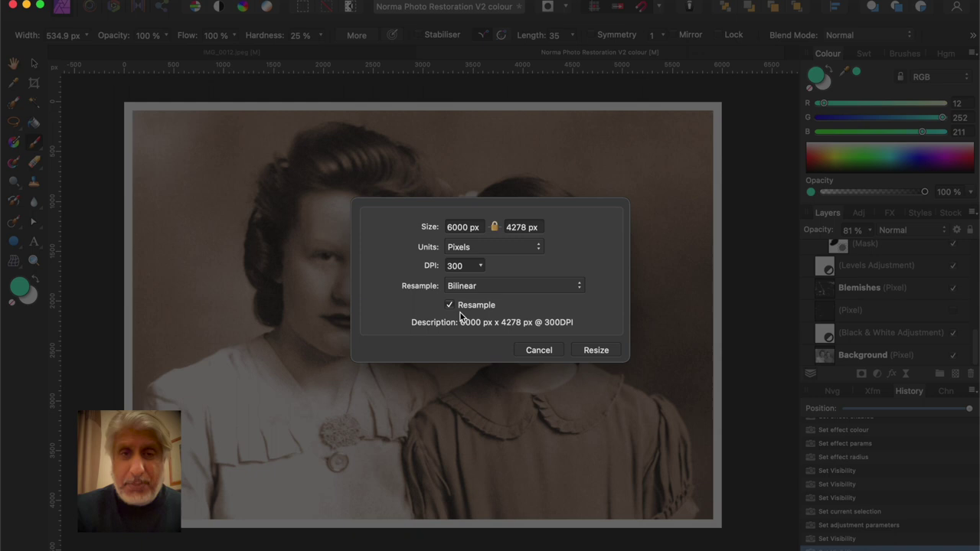
left_click(471, 227)
left_click_drag(471, 227, 411, 231)
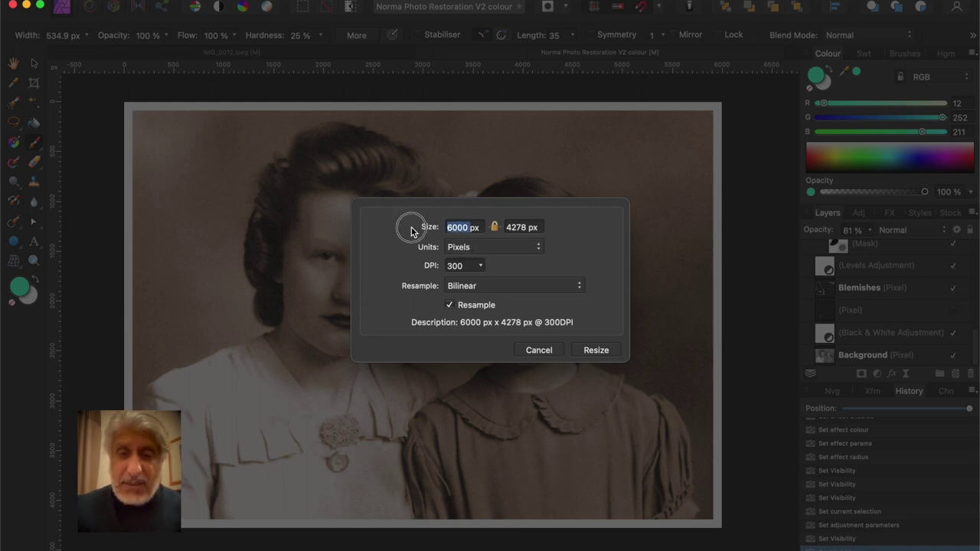
type("100")
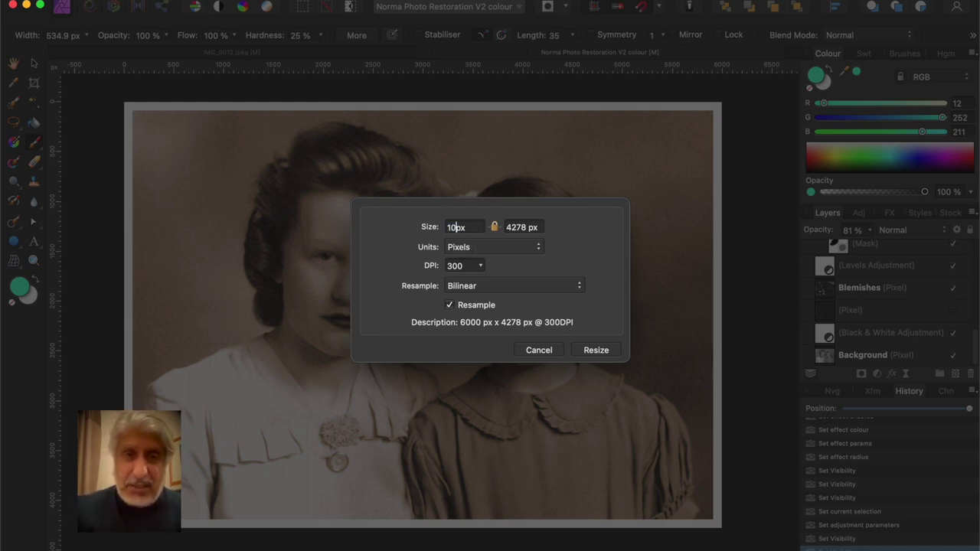
type("00")
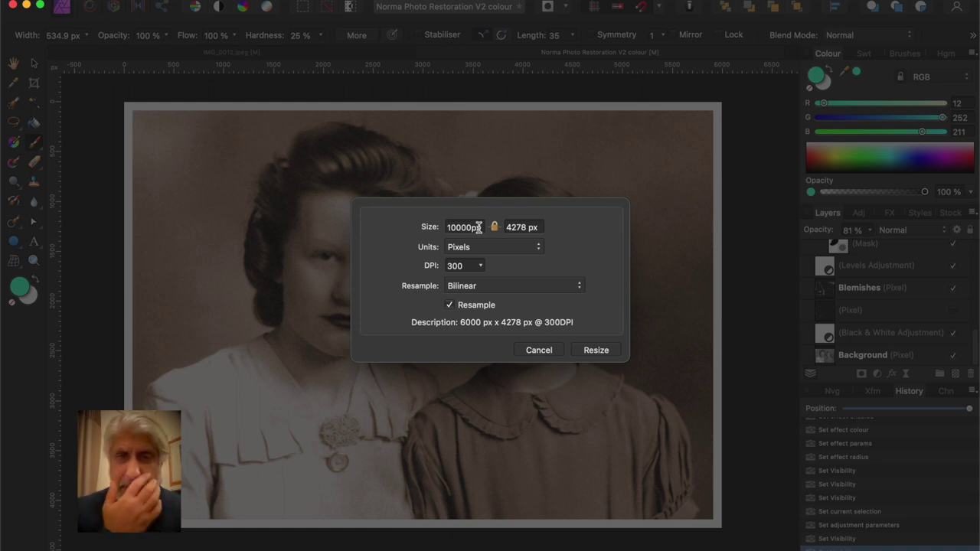
left_click(517, 229)
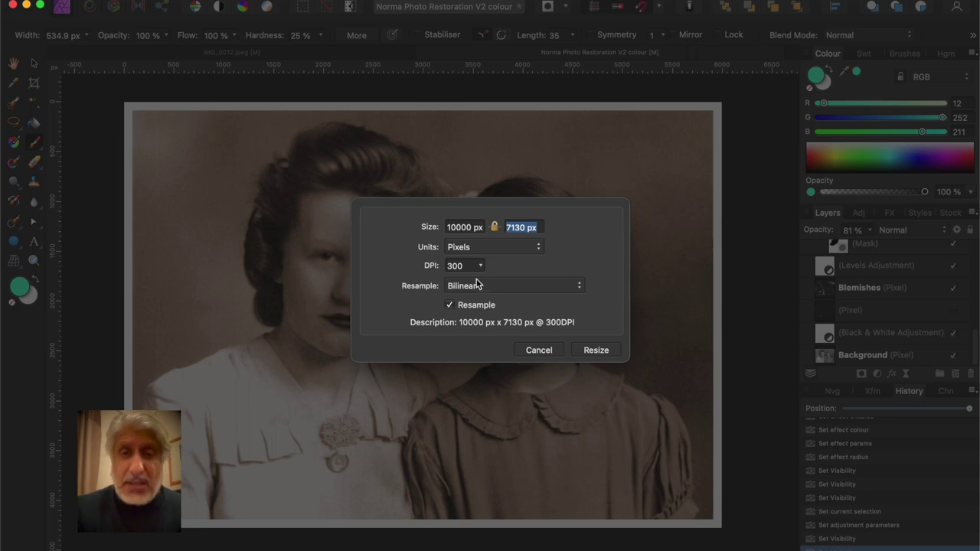
left_click(594, 351)
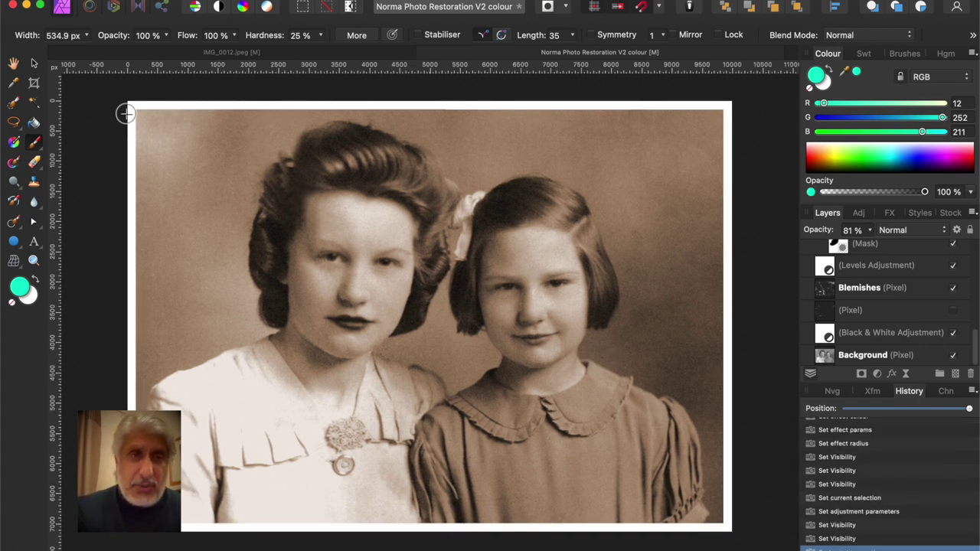
Examine the enlarged portrait at pixel level around the girl's hair and in close-up on the woman's face
left_click(13, 63)
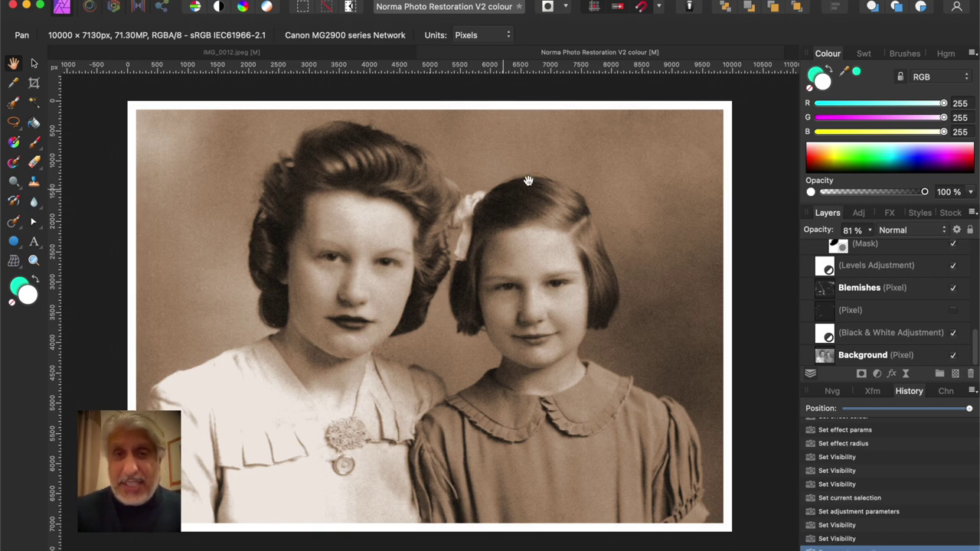
scroll(578, 190, "up", 10)
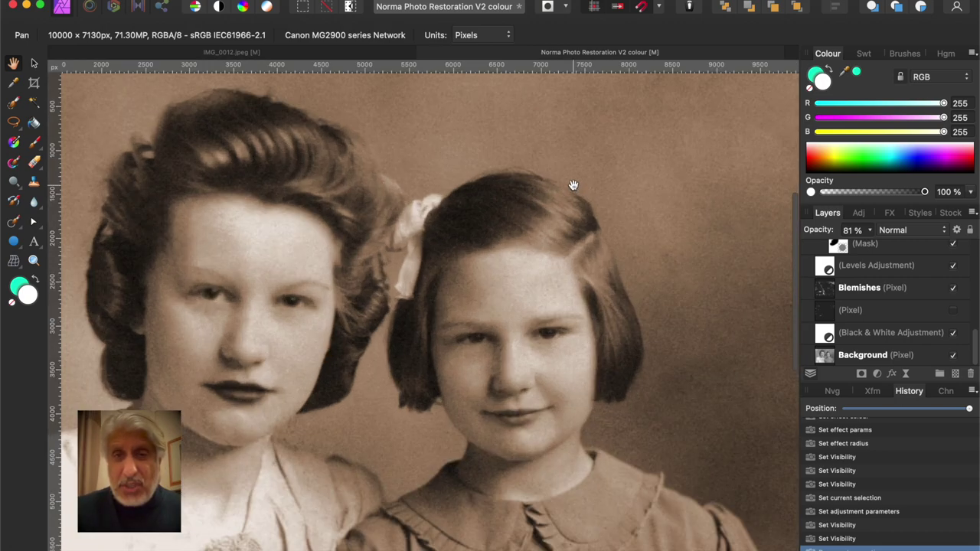
scroll(547, 203, "up", 8)
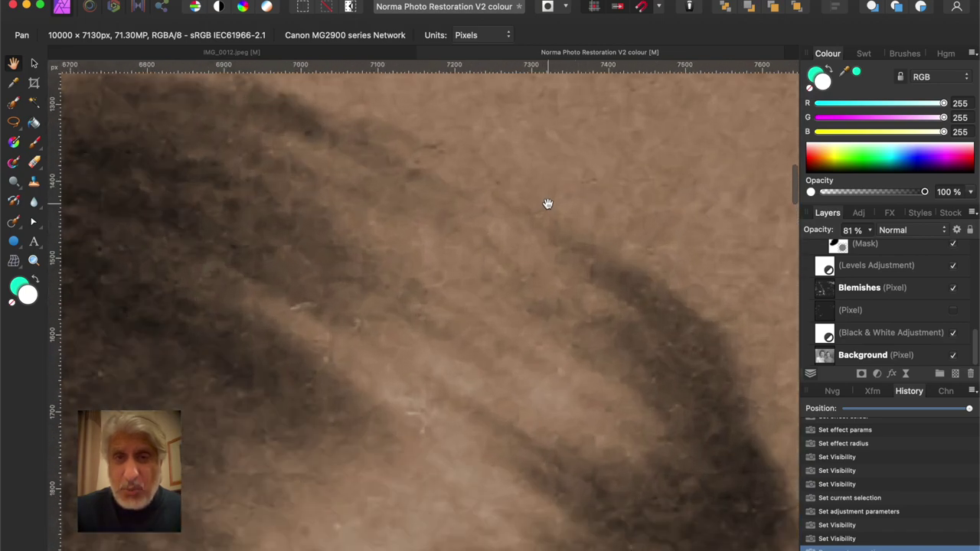
scroll(547, 203, "up", 8)
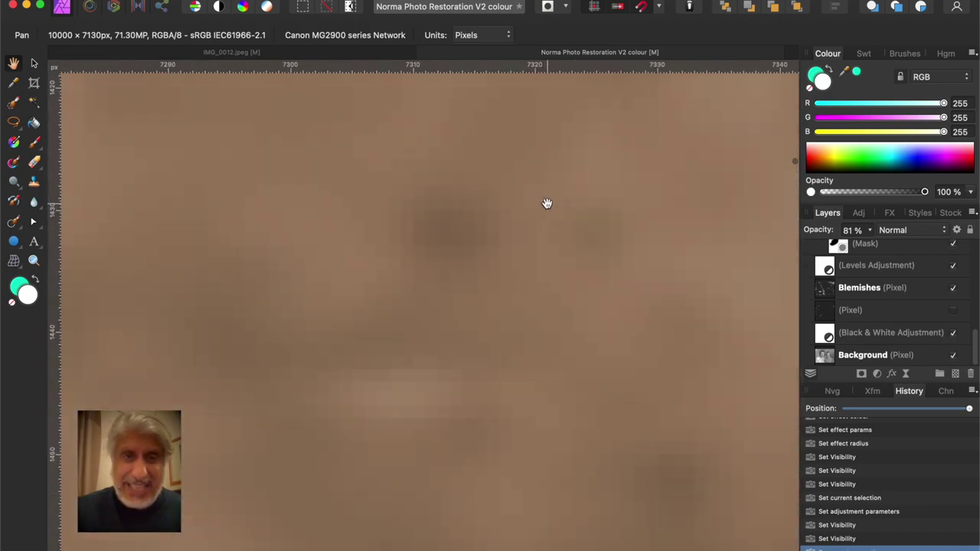
scroll(547, 203, "up", 2)
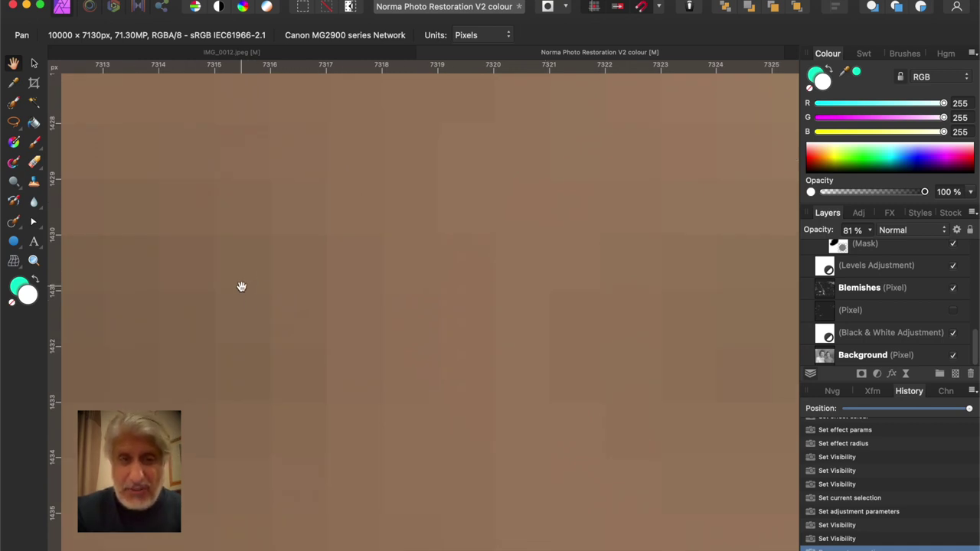
scroll(241, 280, "down", 8)
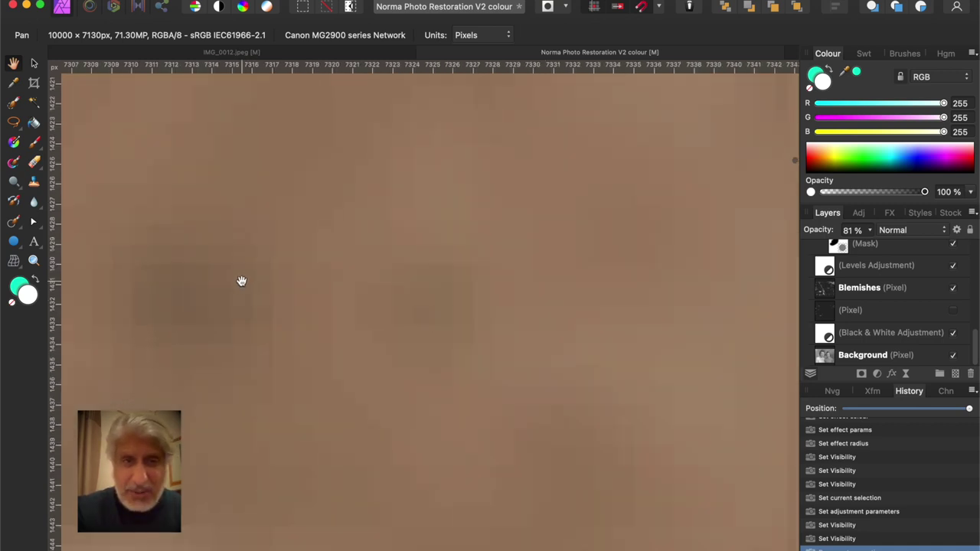
scroll(241, 281, "down", 15)
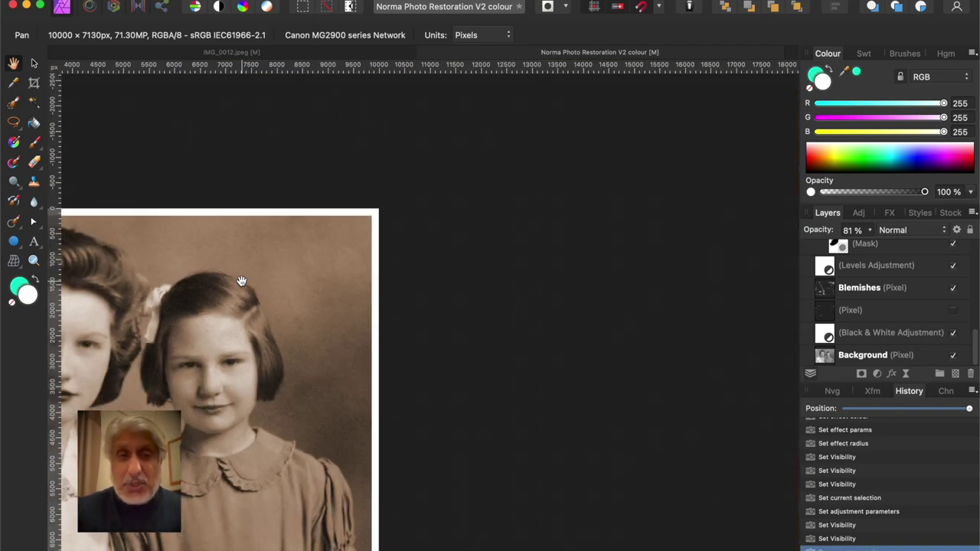
key("super+0")
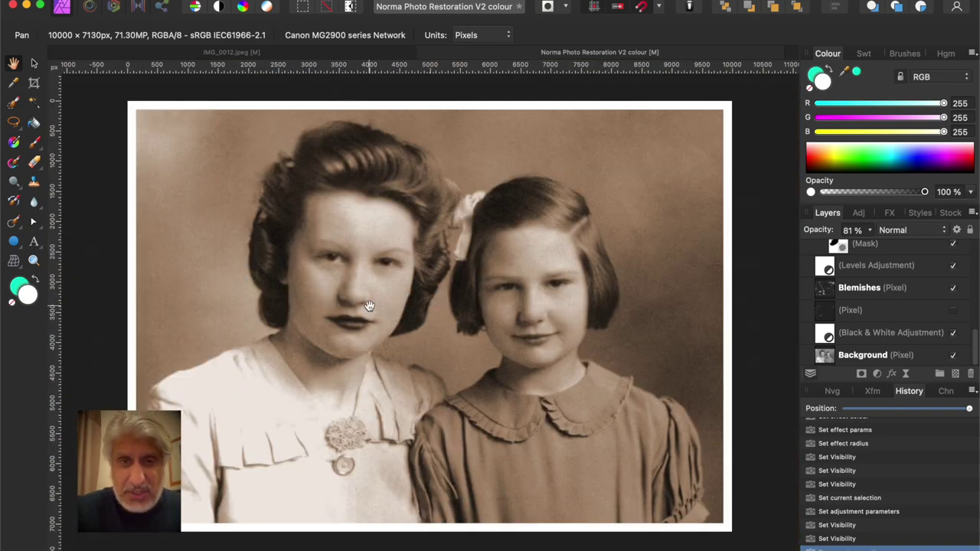
scroll(386, 264, "up", 6)
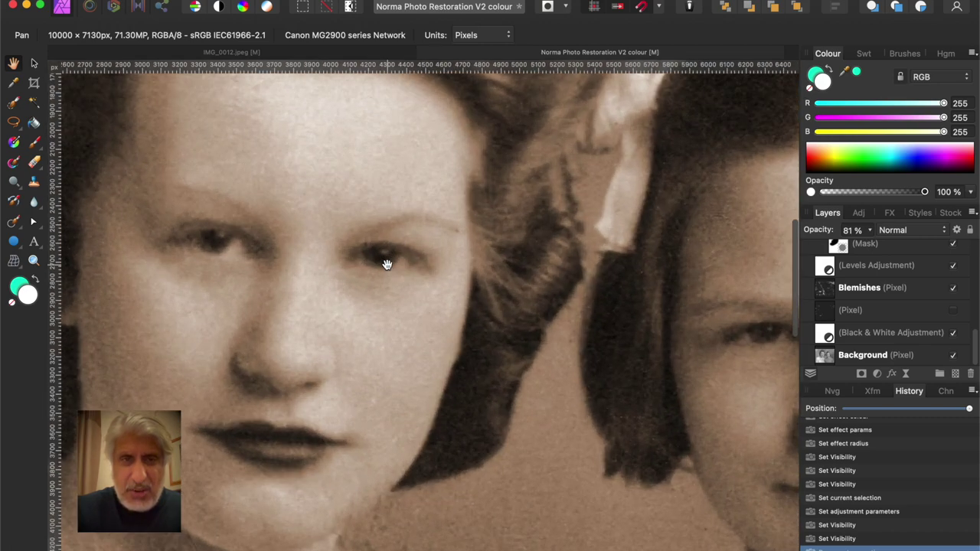
Inspect the enlarged image at the woman's eye down to individual pixels and return to a view of the whole portrait
scroll(387, 264, "up", 8)
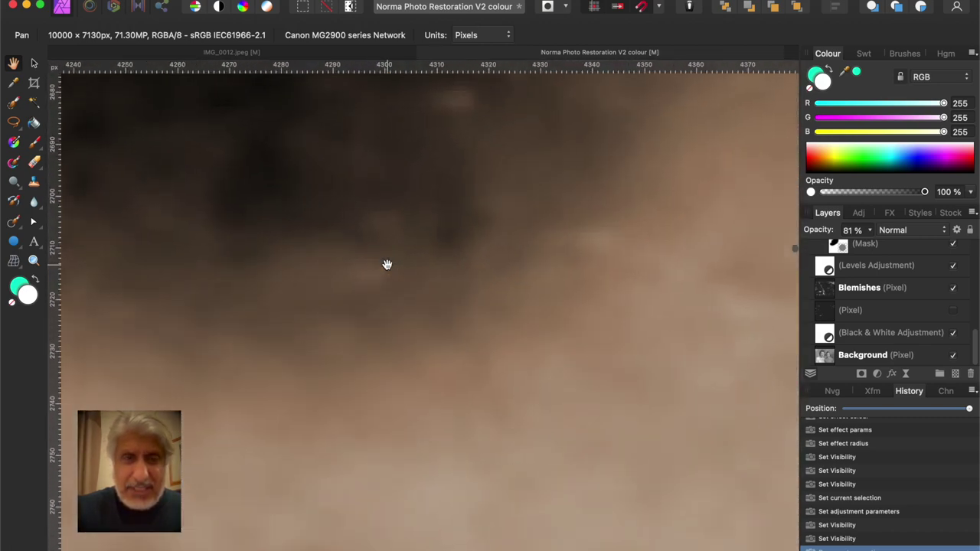
scroll(386, 264, "up", 8)
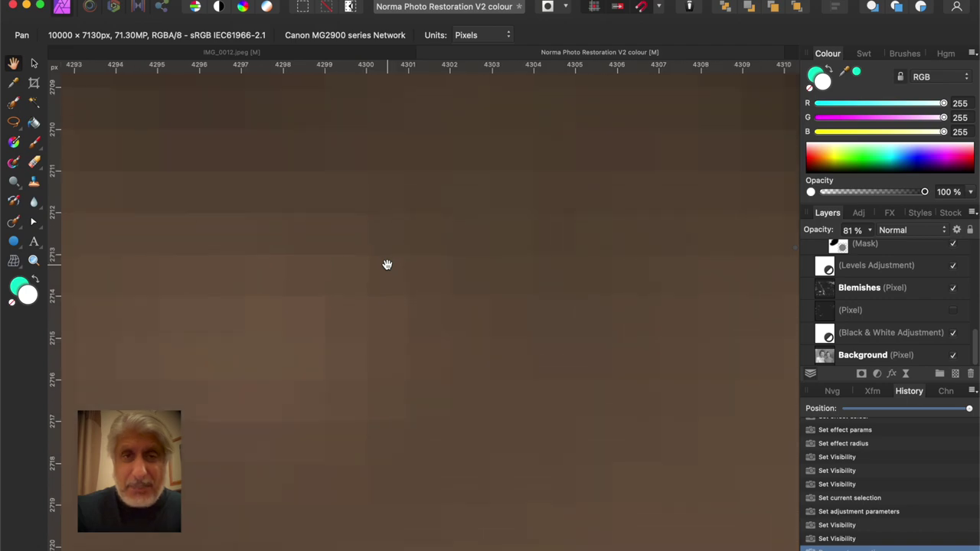
scroll(386, 264, "down", 5)
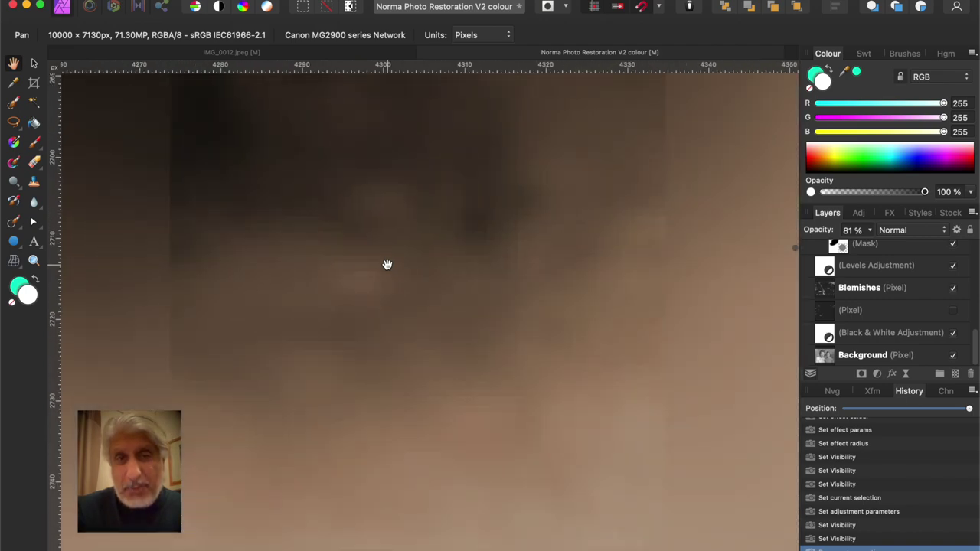
scroll(387, 264, "down", 8)
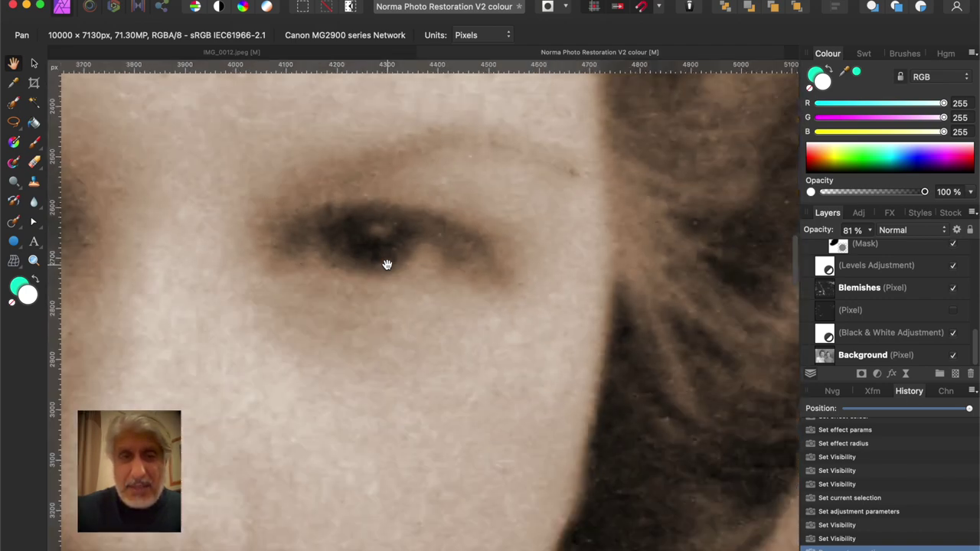
scroll(386, 264, "down", 15)
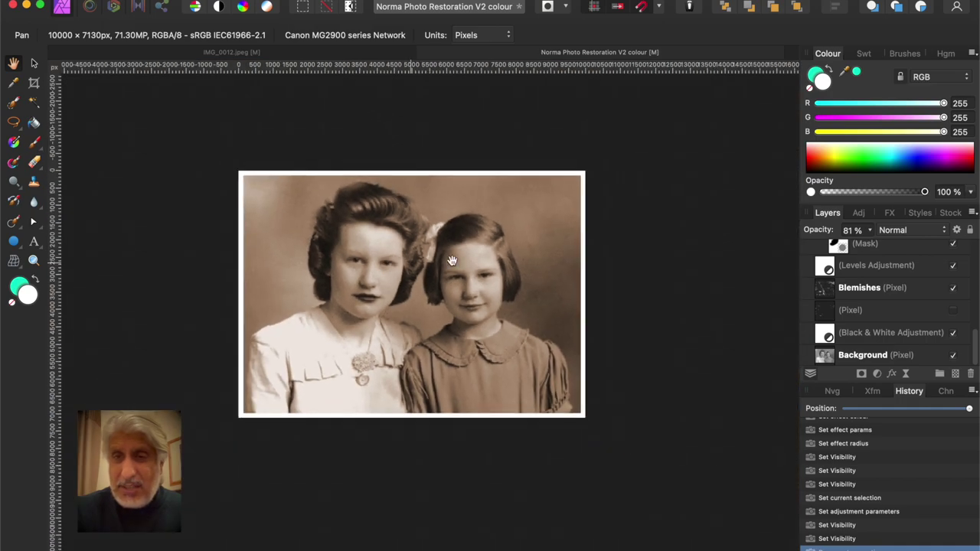
Hide the topmost sepia portrait layer above the Recolour Adjustment to reveal the colourised version beneath
scroll(899, 298, "up", 5)
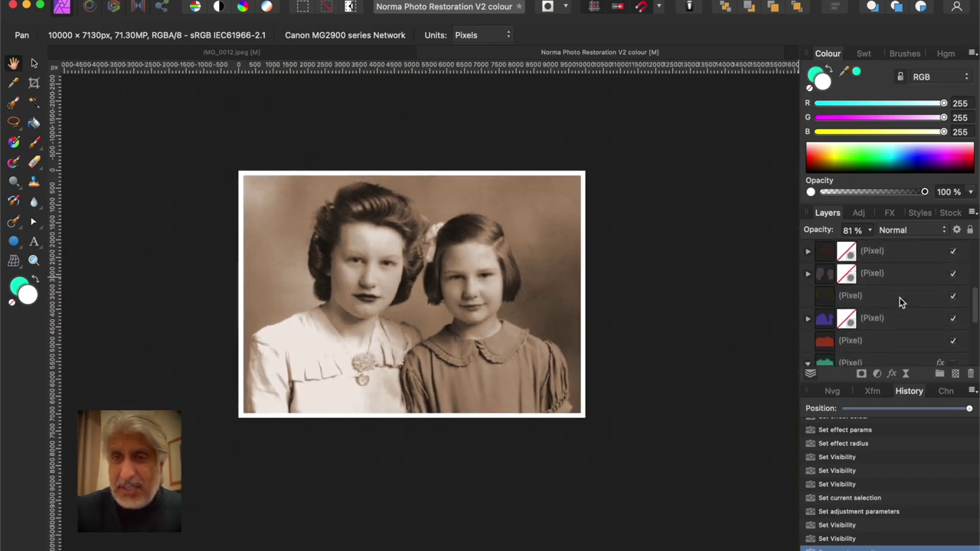
scroll(900, 297, "up", 5)
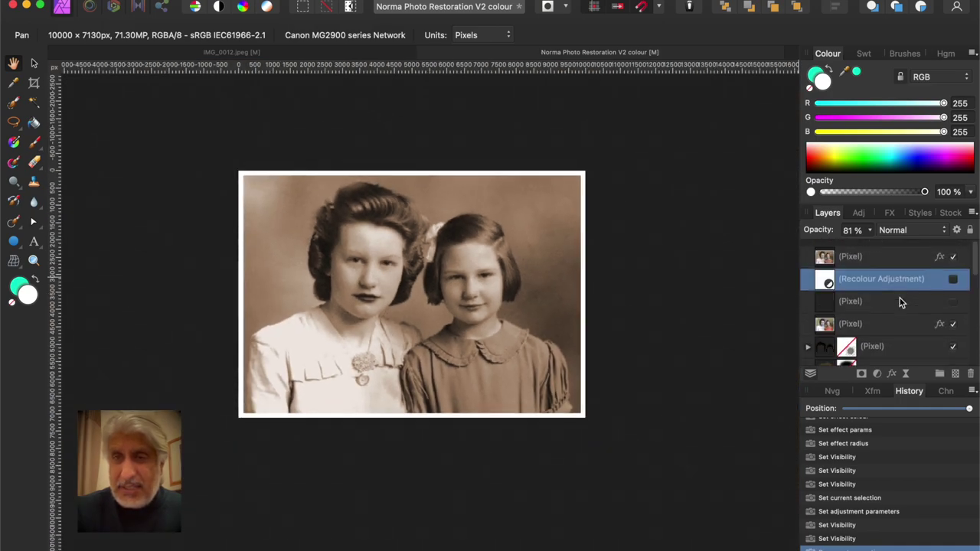
left_click(953, 252)
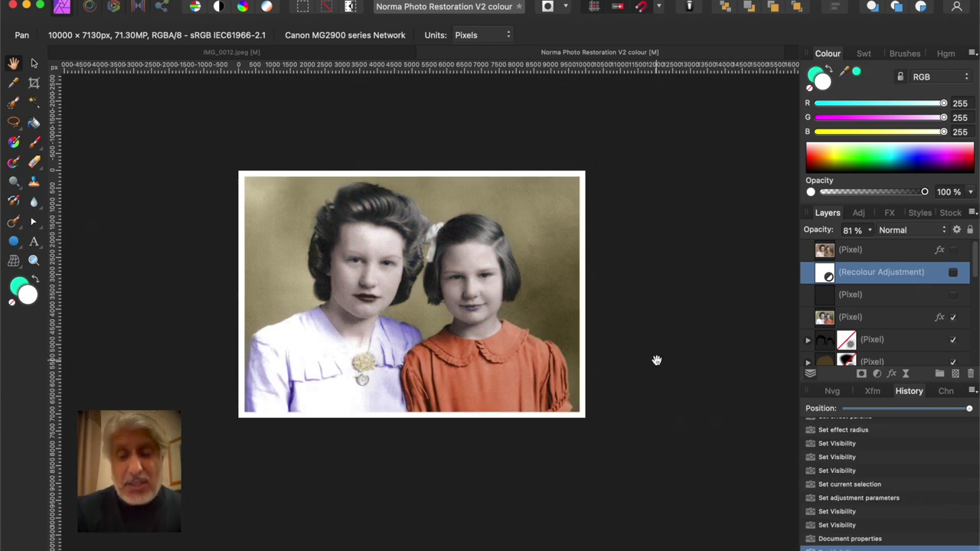